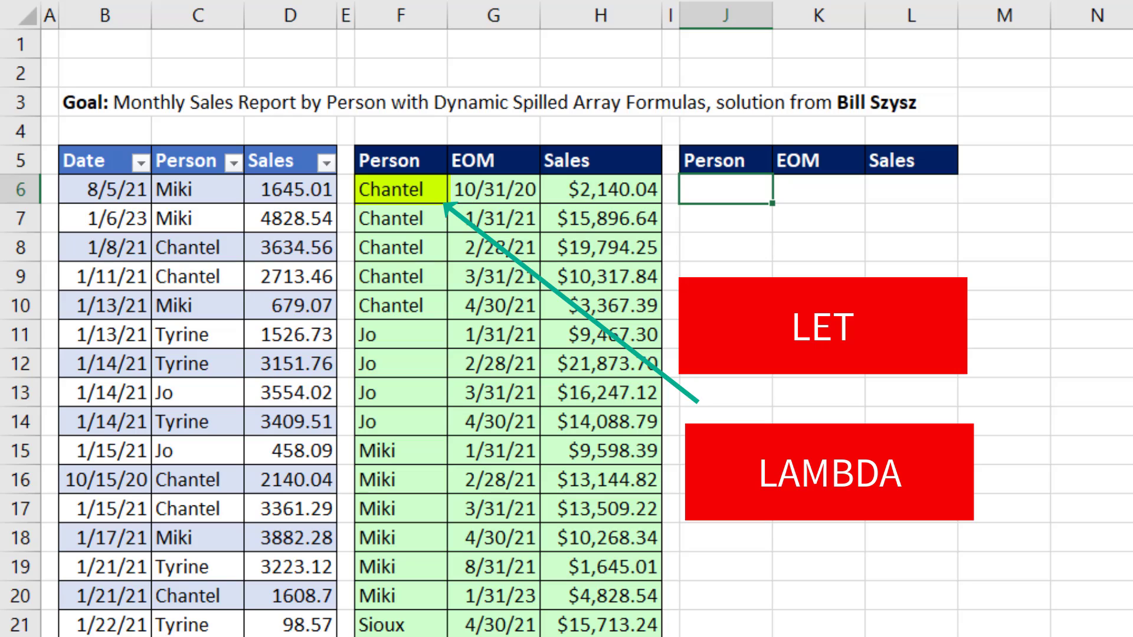
Step: Enter an EOMONTH formula in J6 using SalesTable4[Date] as the start date and 0 as the months
text(=eo)
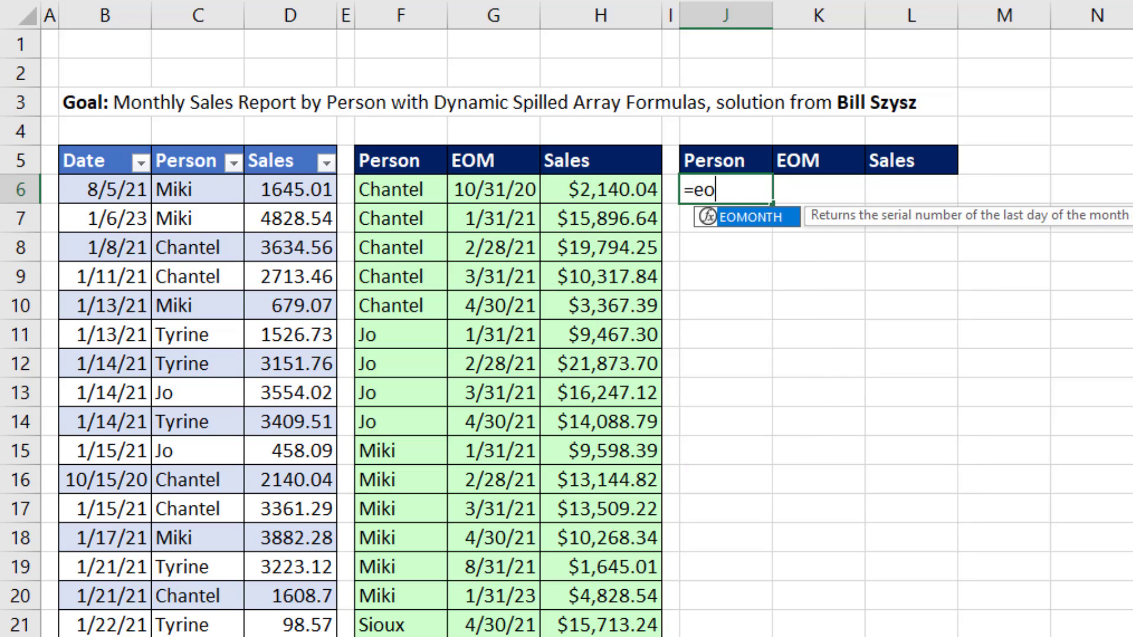
key(Tab)
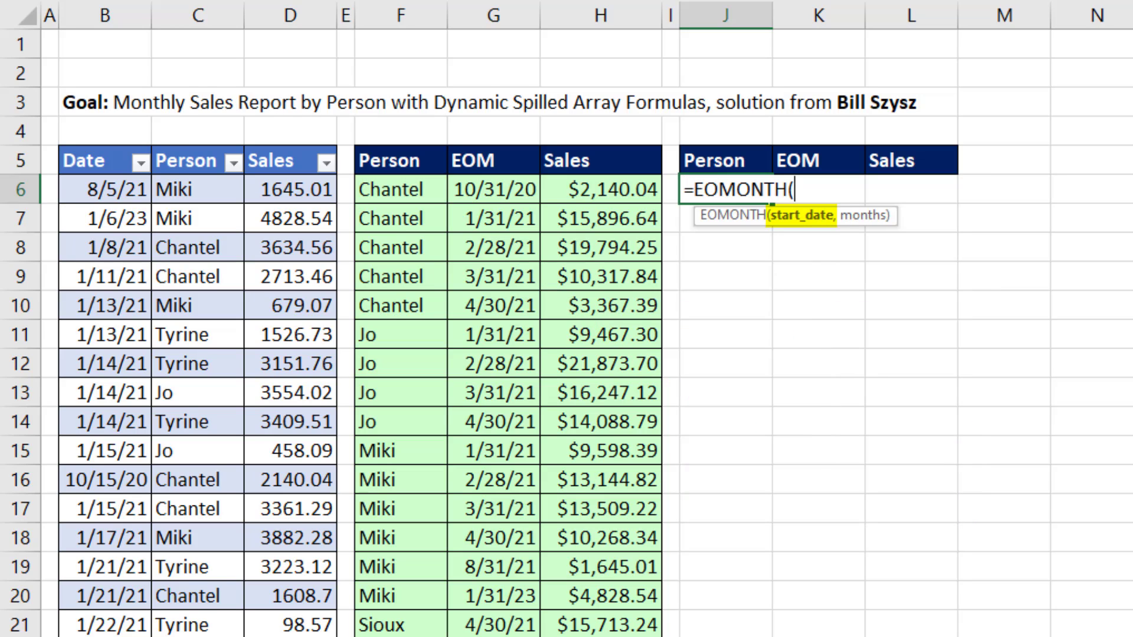
click(91, 144)
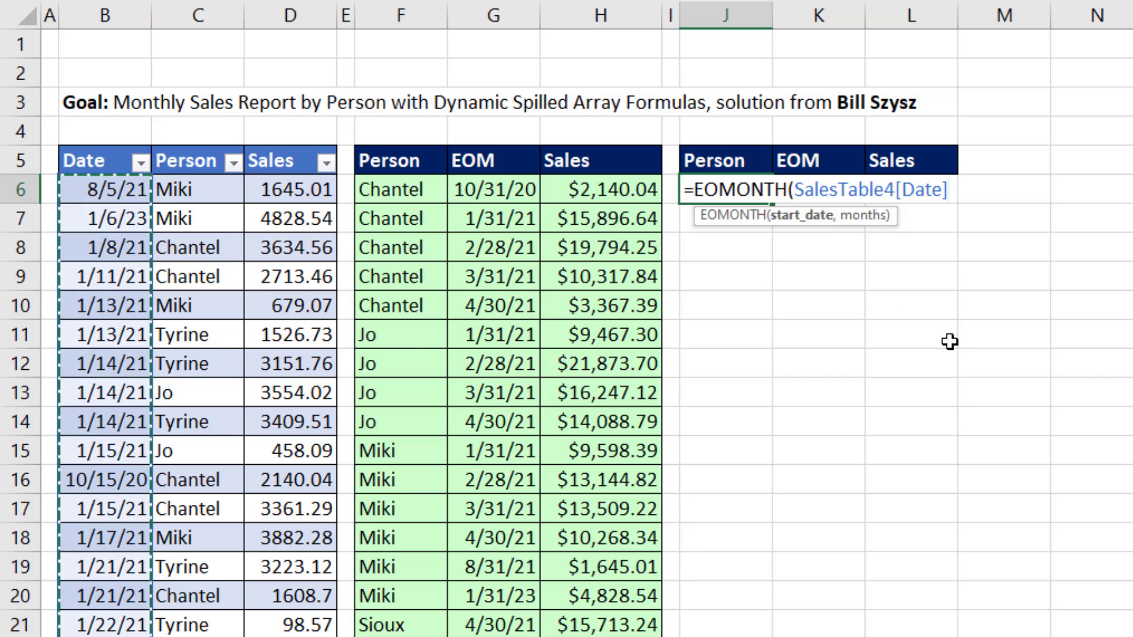
text(,)
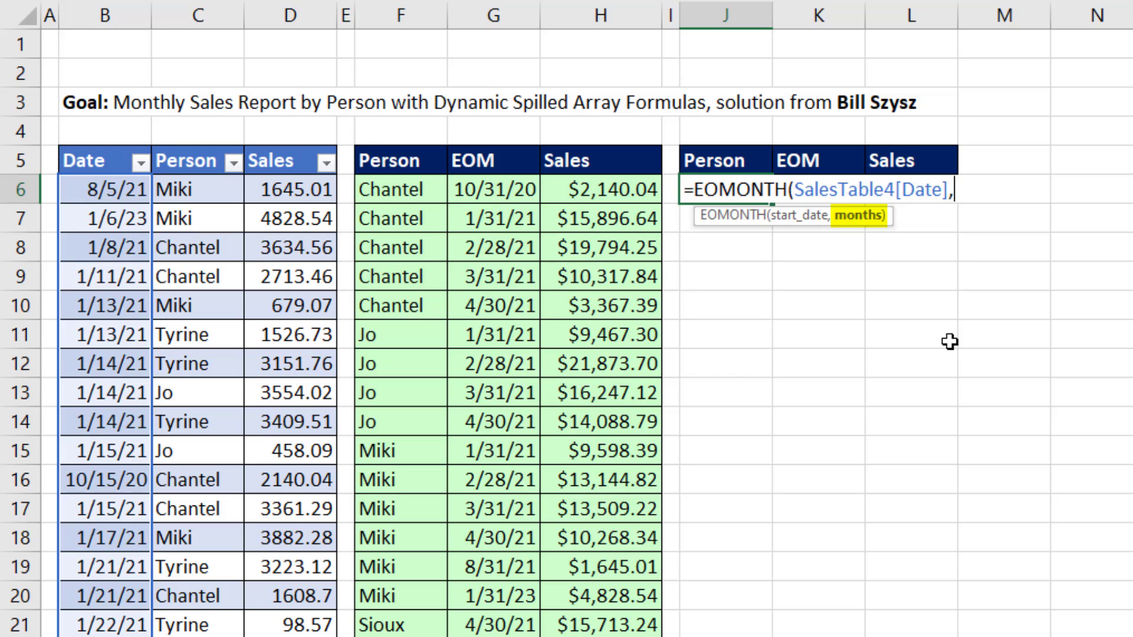
text(0)
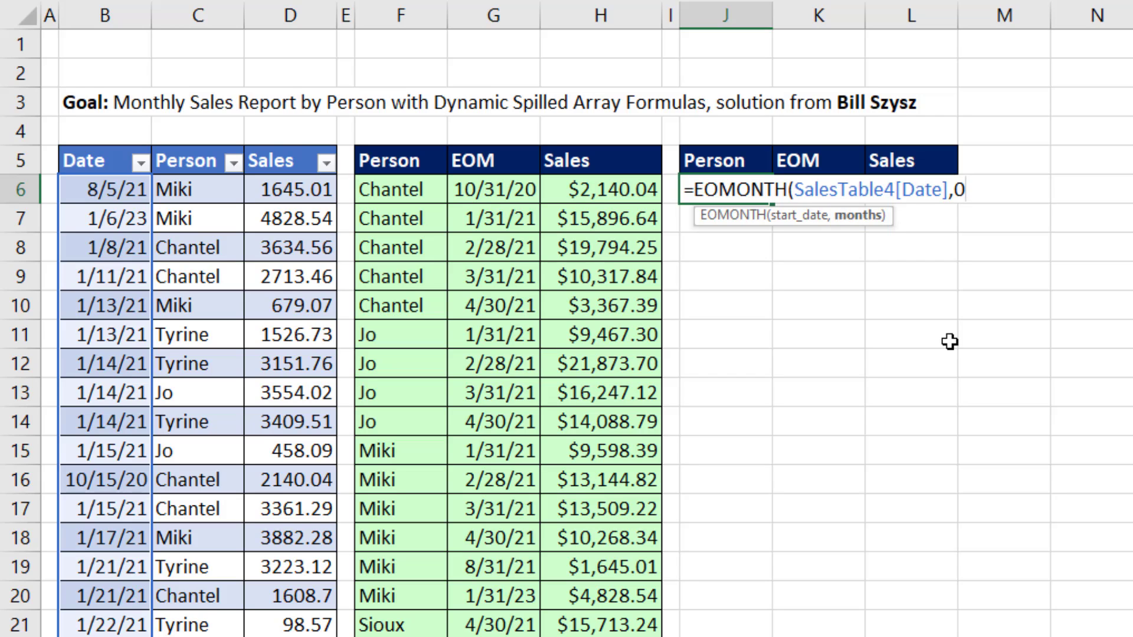
text())
key(Return)
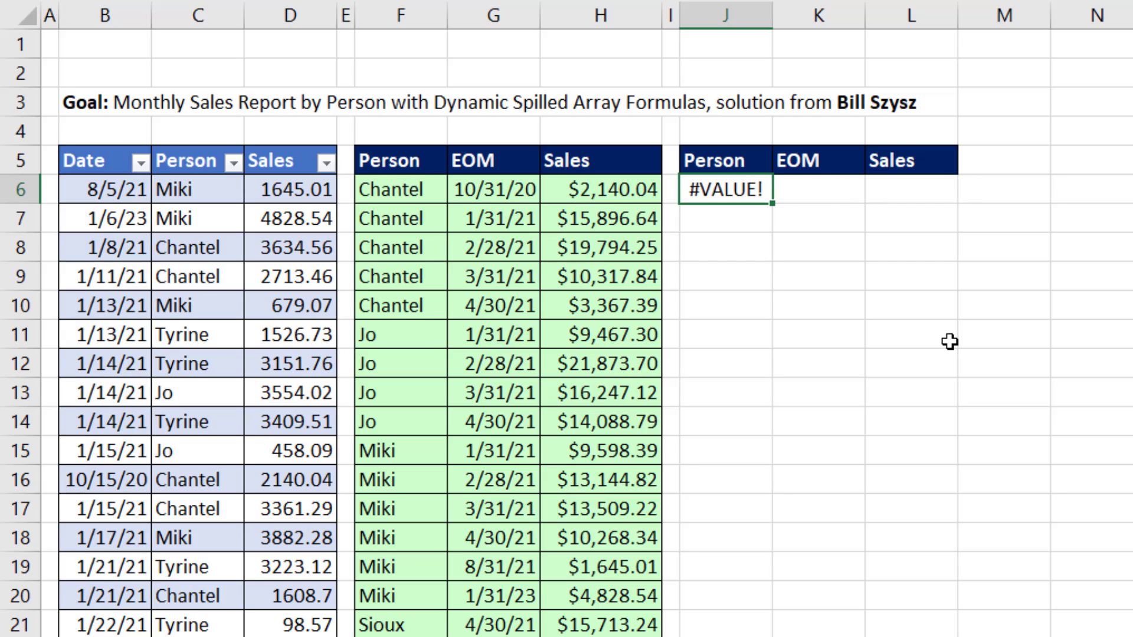
Step: Add a double negative (--) before SalesTable4[Date] in the J6 EOMONTH formula
key(F2)
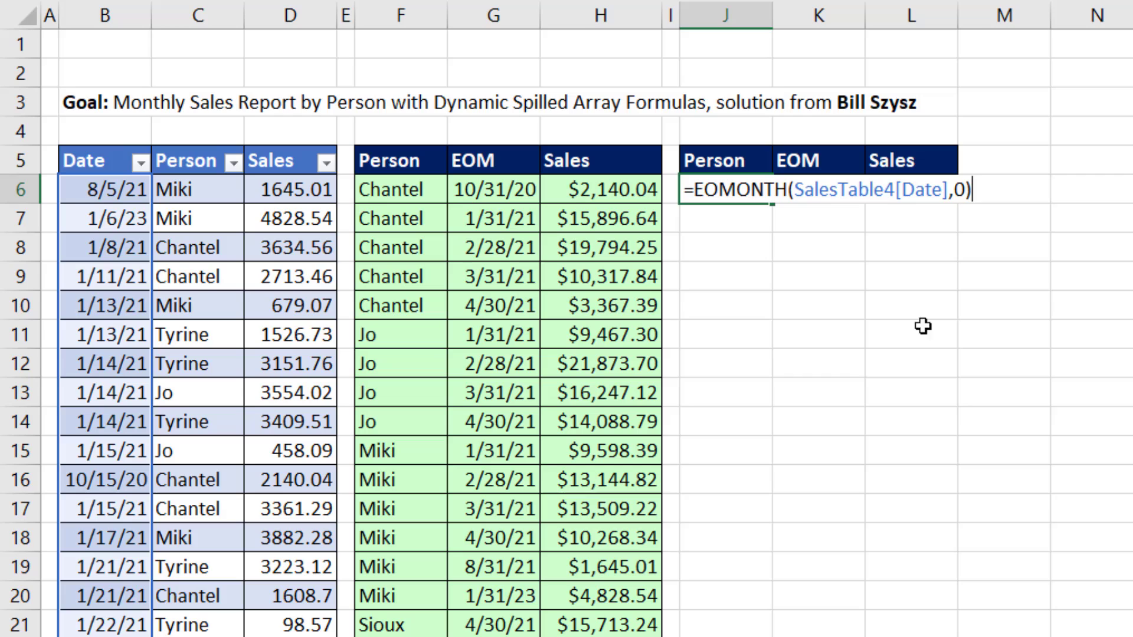
click(797, 191)
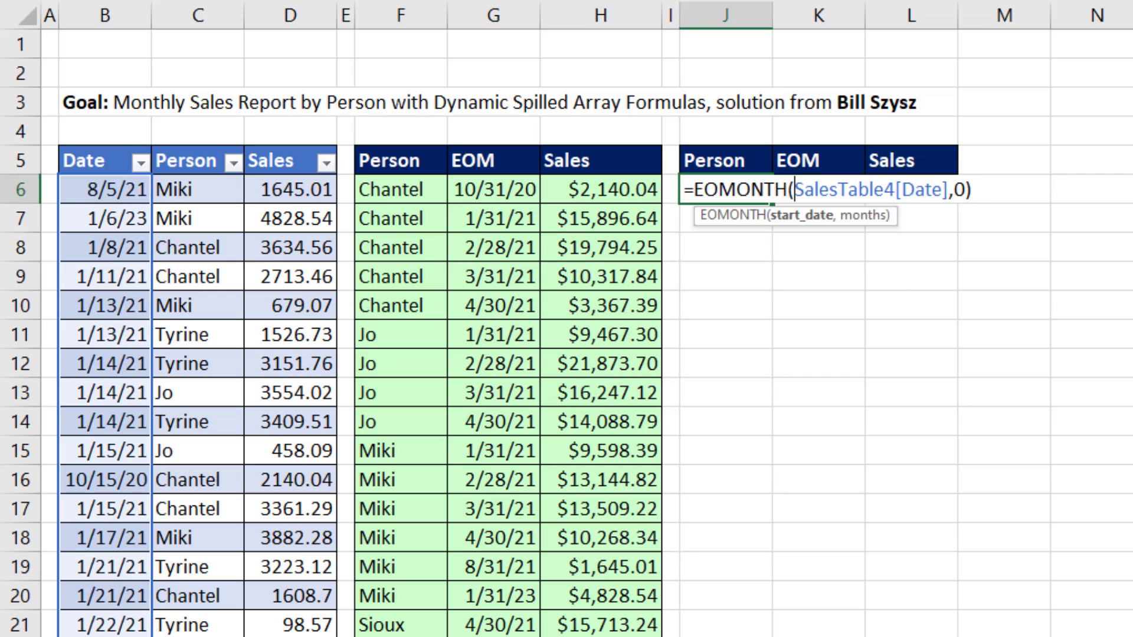
text(--)
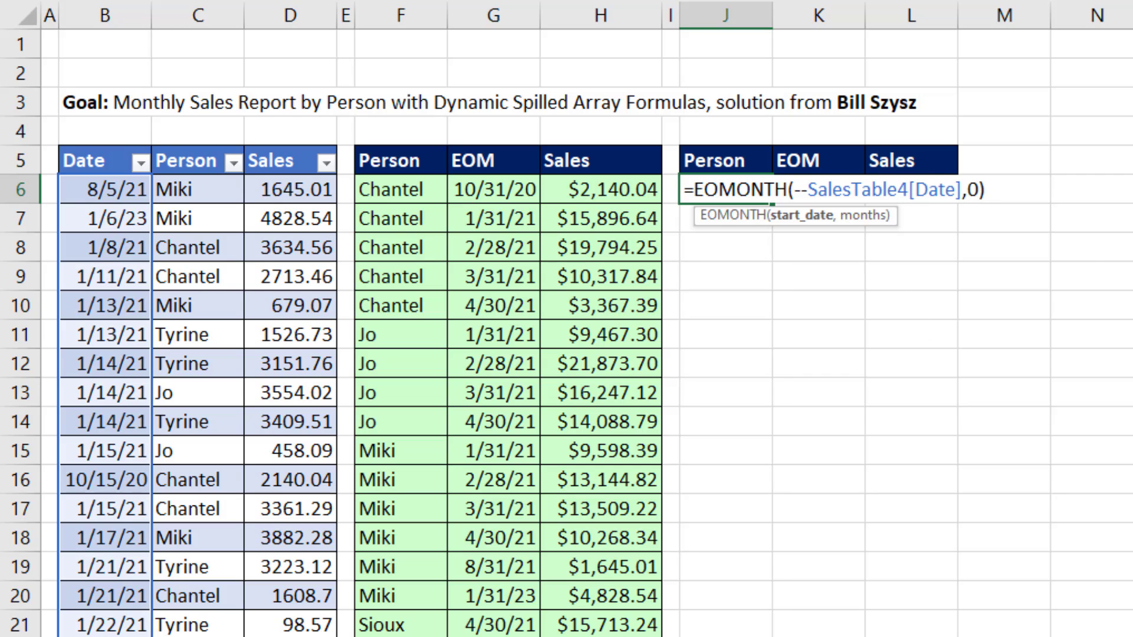
key(Return)
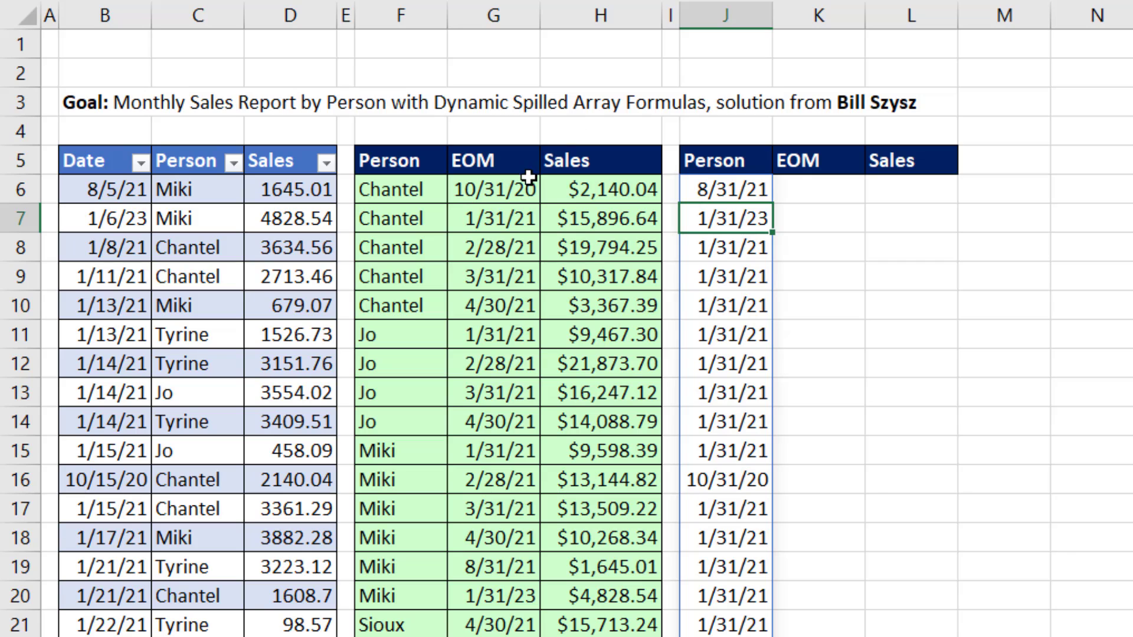
Step: Replace the months argument of the J6 EOMONTH formula with the array constant {-1,0}
click(731, 188)
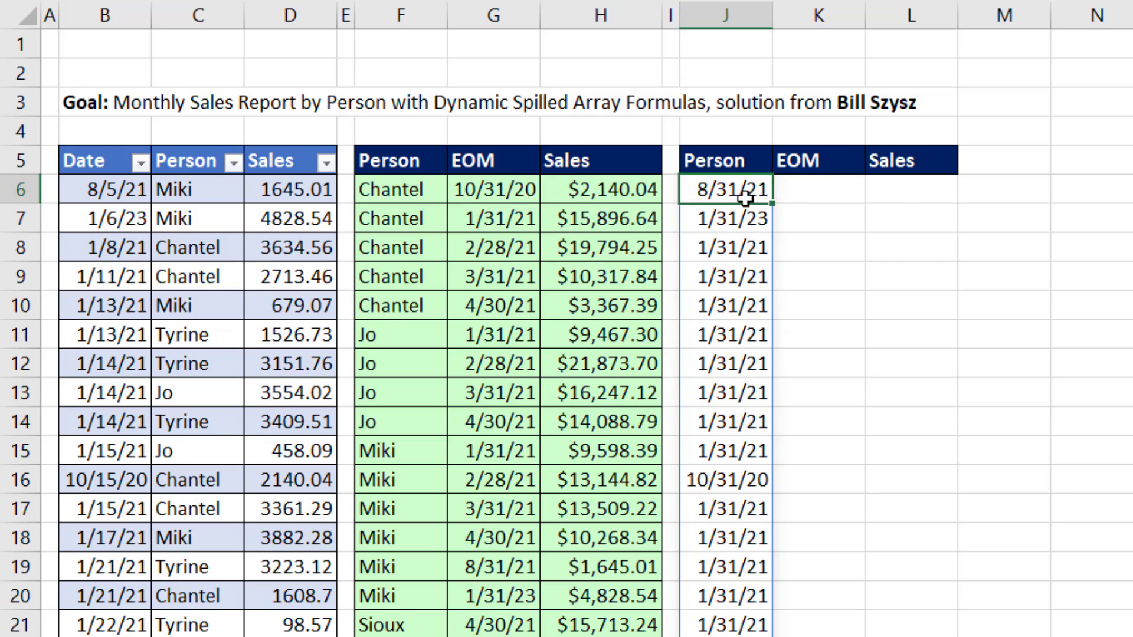
key(F2)
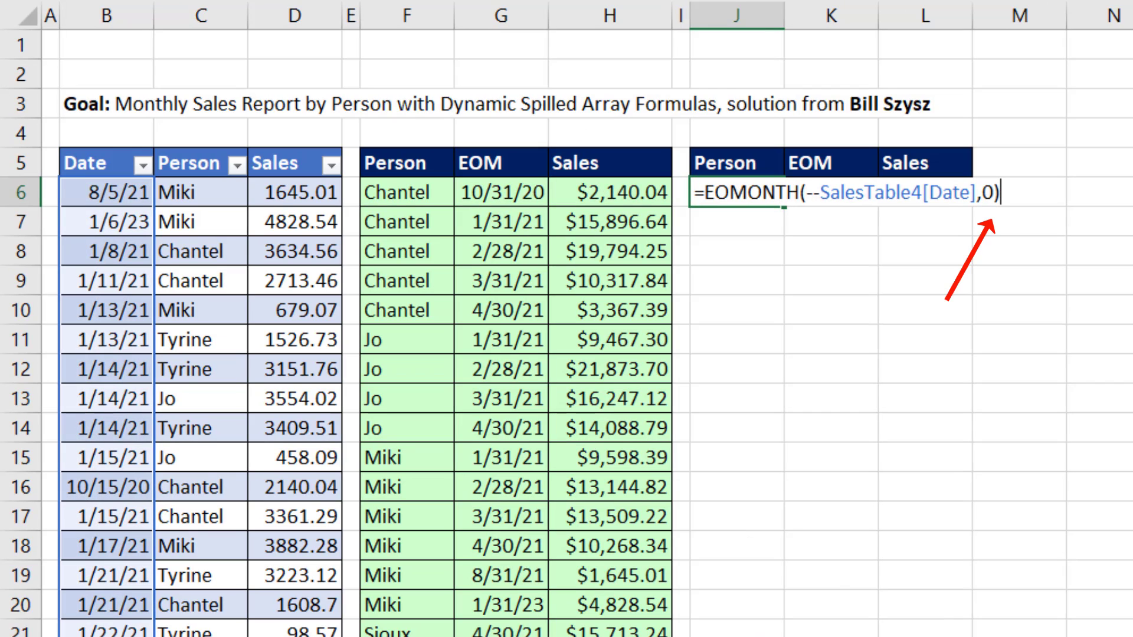
key(BackSpace)
key(BackSpace)
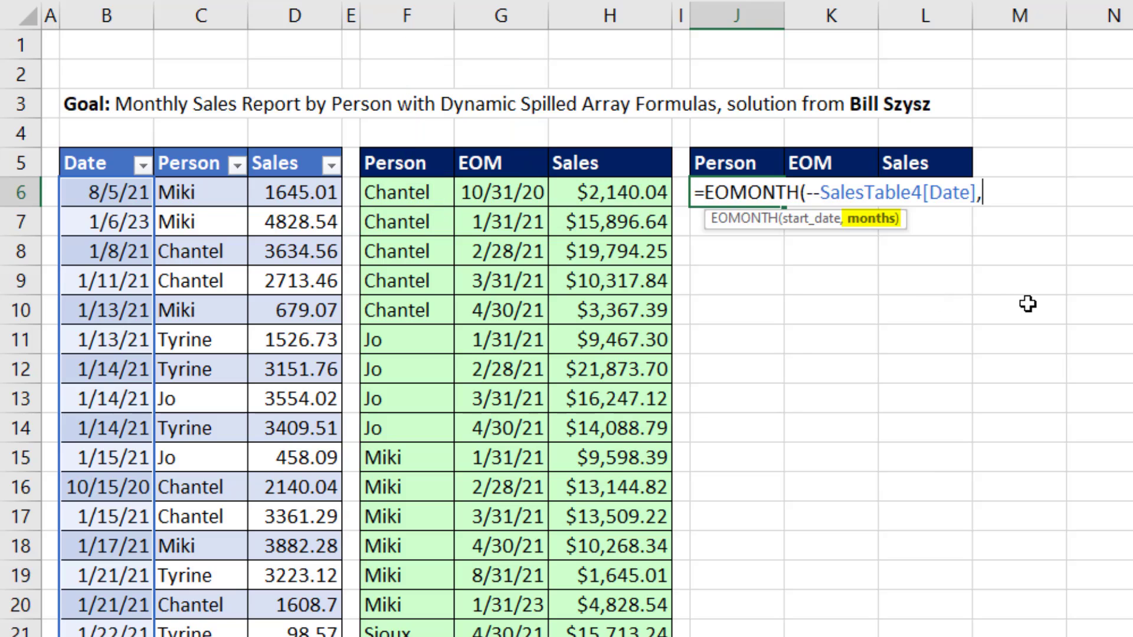
text({-1,0})
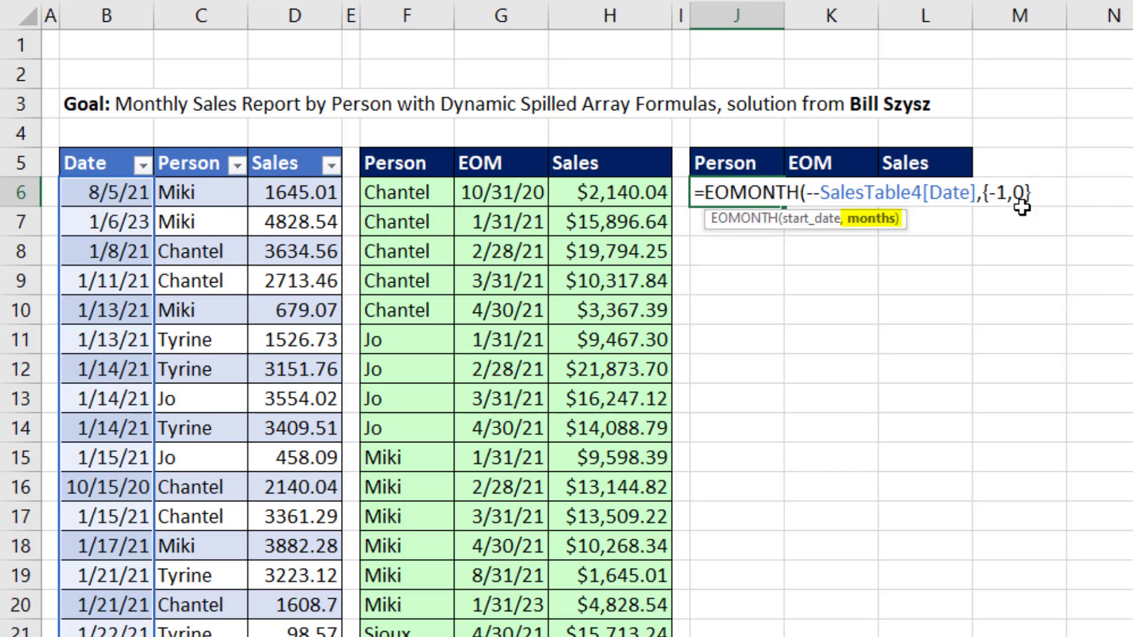
text())
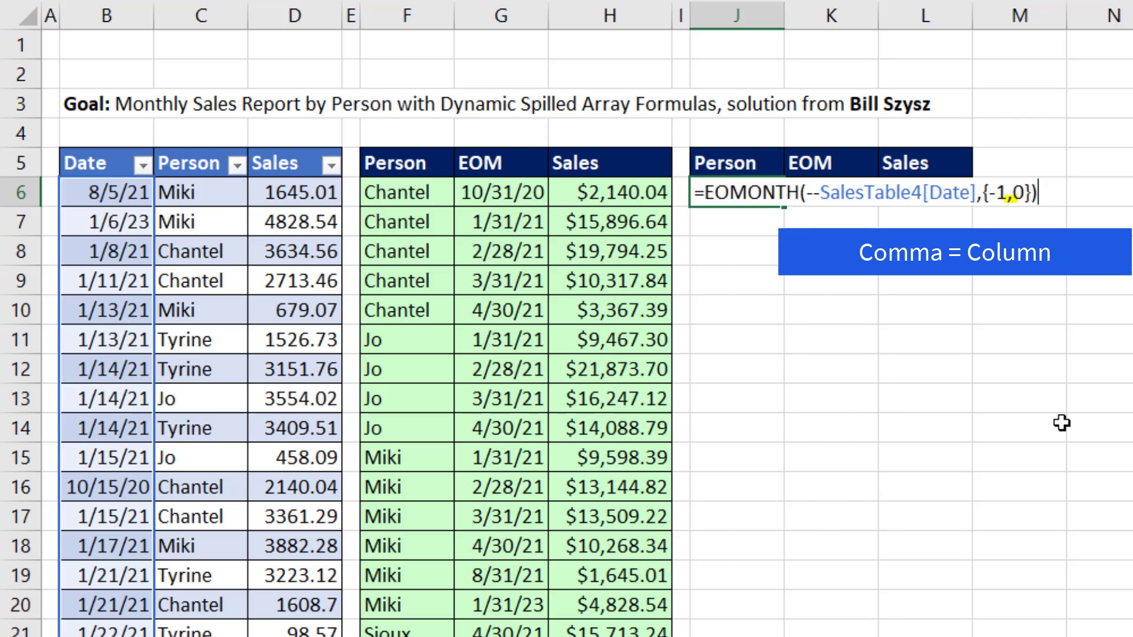
key(Return)
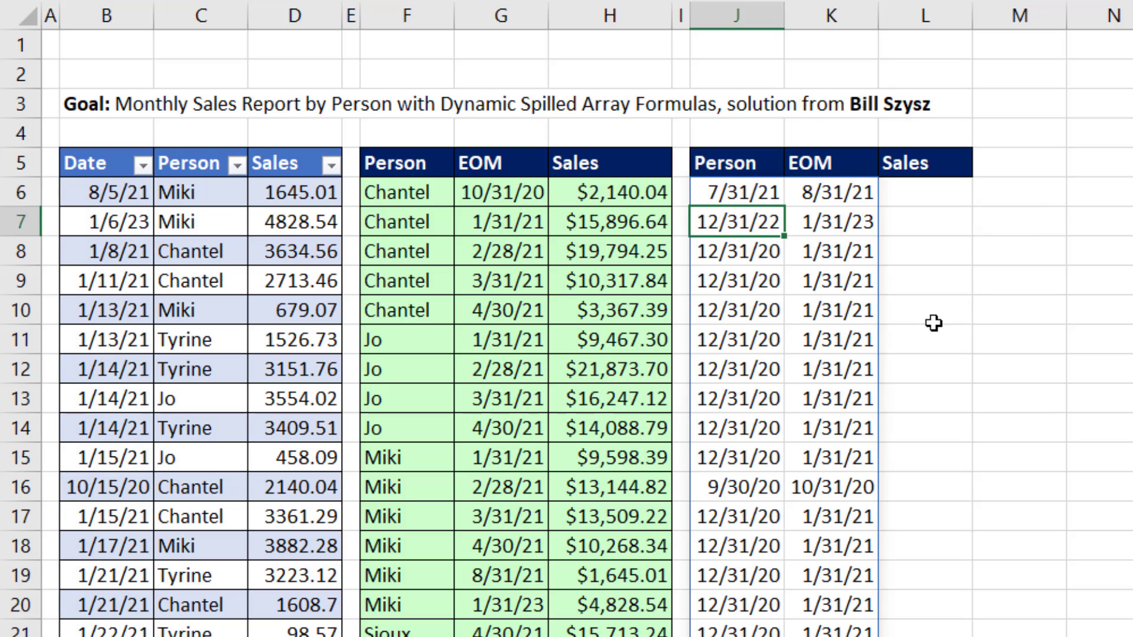
Step: Wrap the J6 EOMONTH formula in CHOOSE with {1,2} as the index number and the EOMONTH expression as the first value
double_click(763, 195)
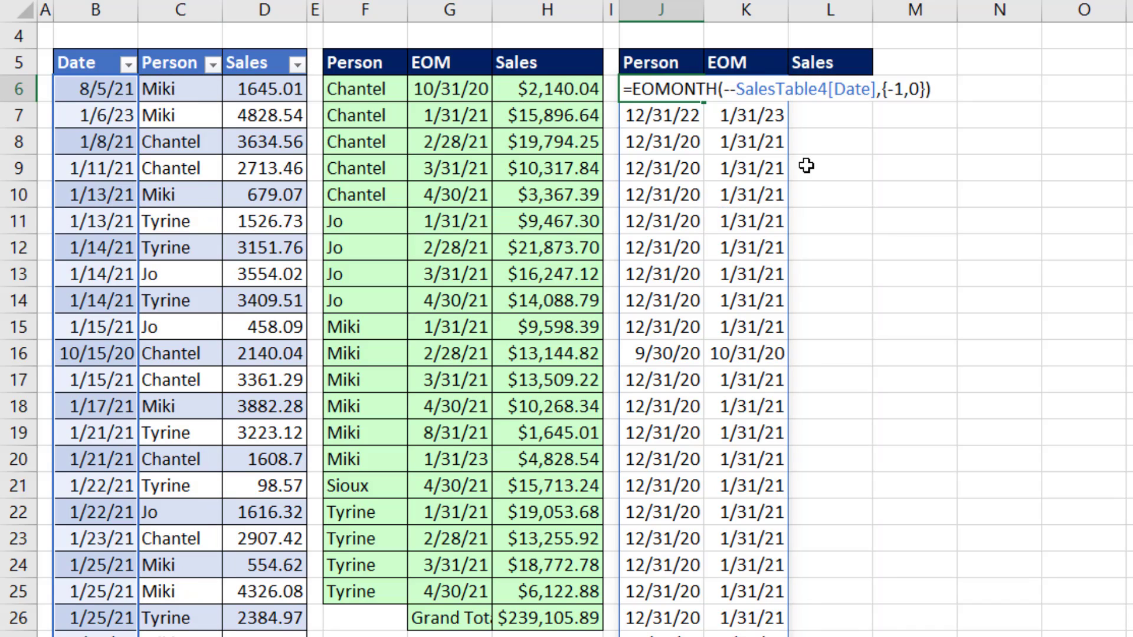
text(chos)
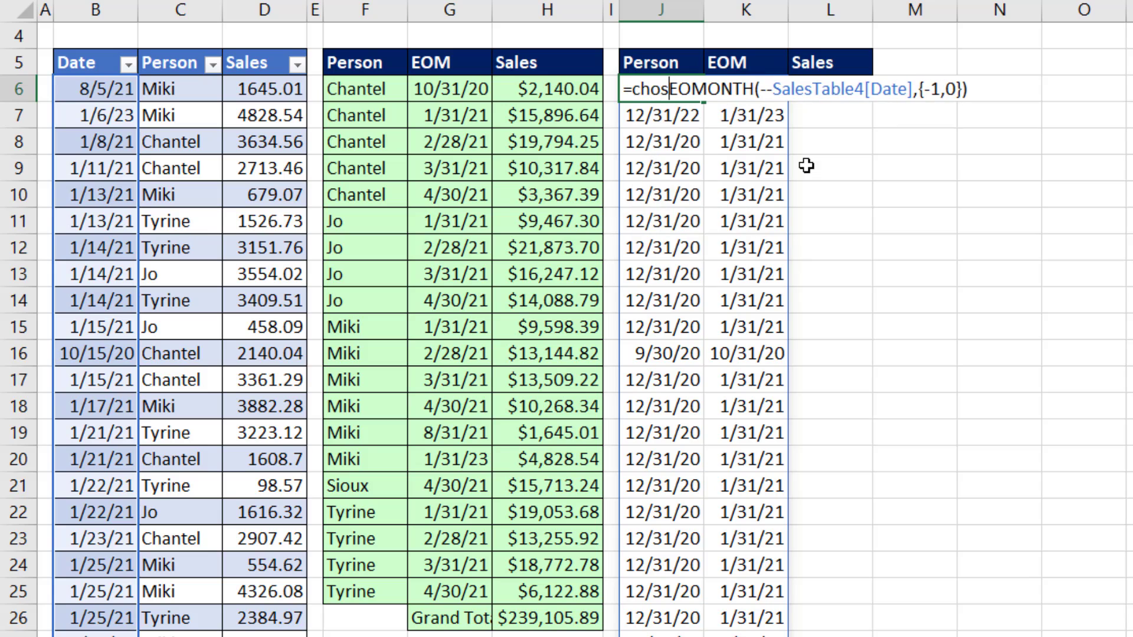
key(BackSpace)
key(Tab)
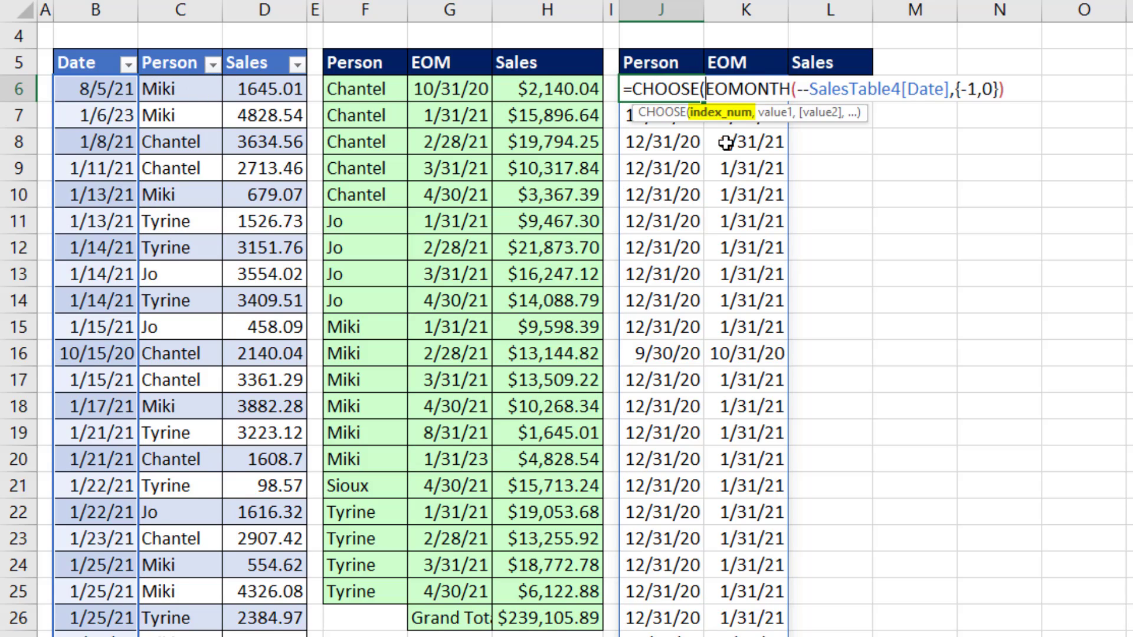
text({)
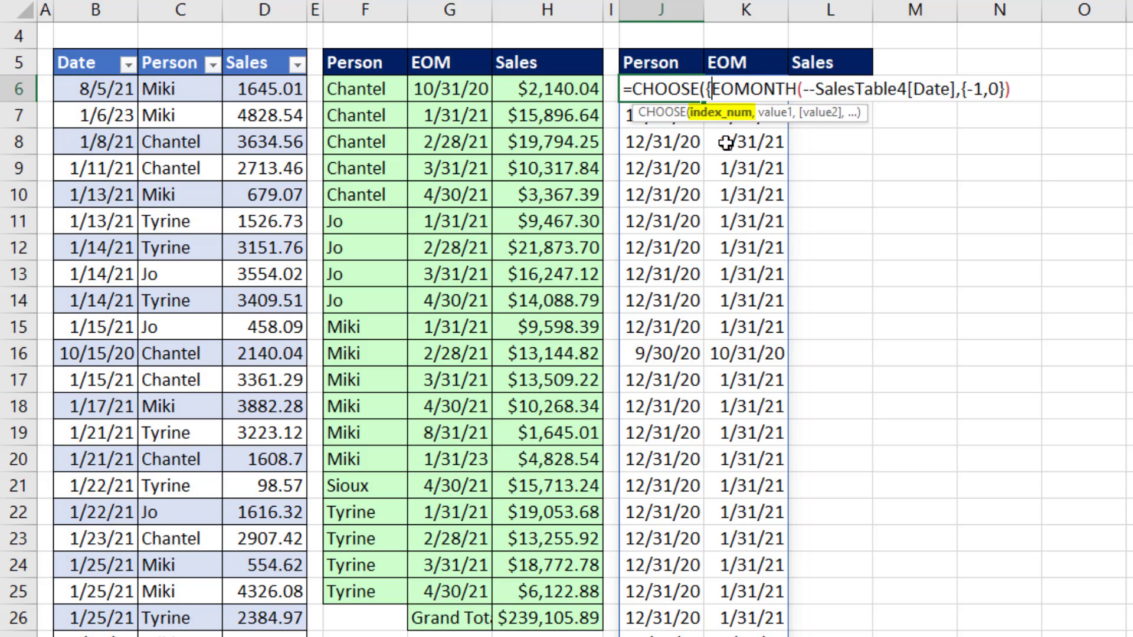
text(1)
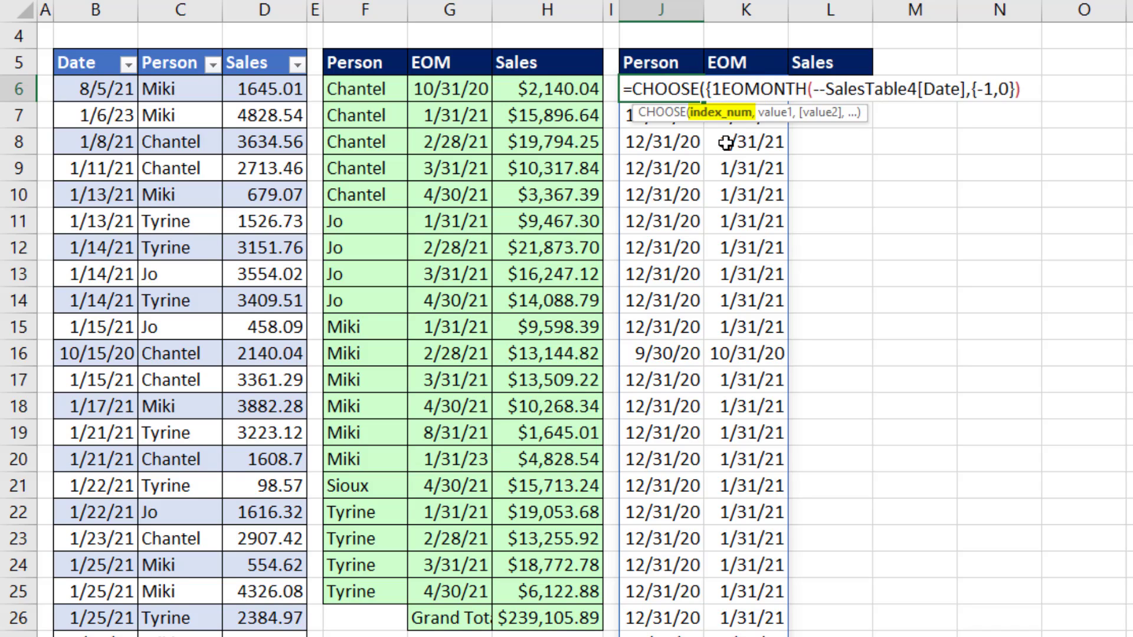
text(,2})
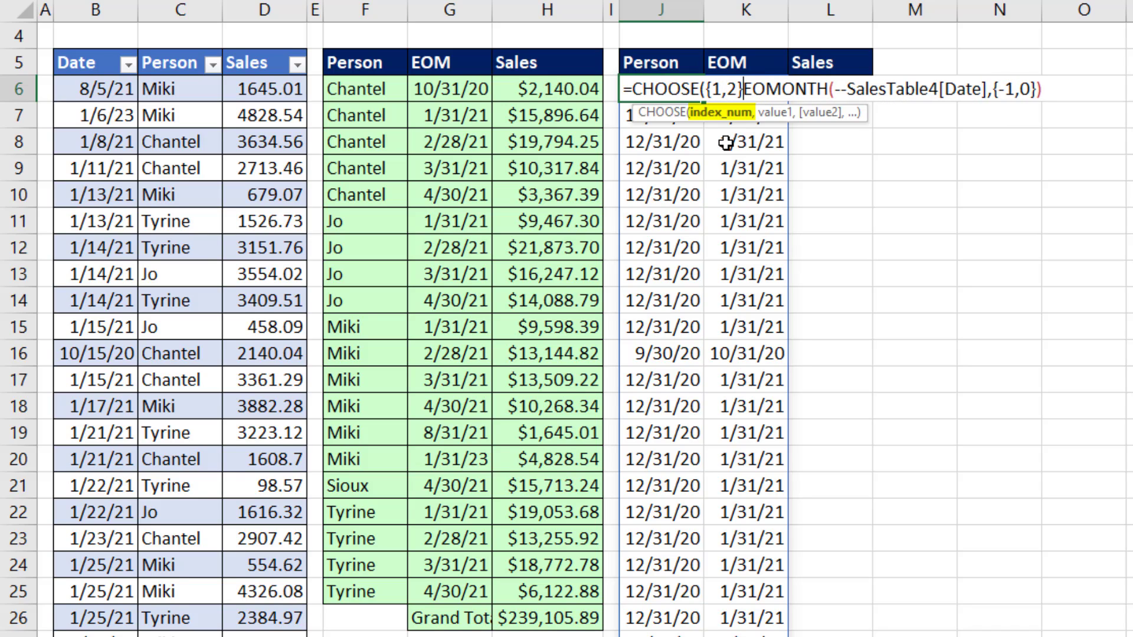
text(,)
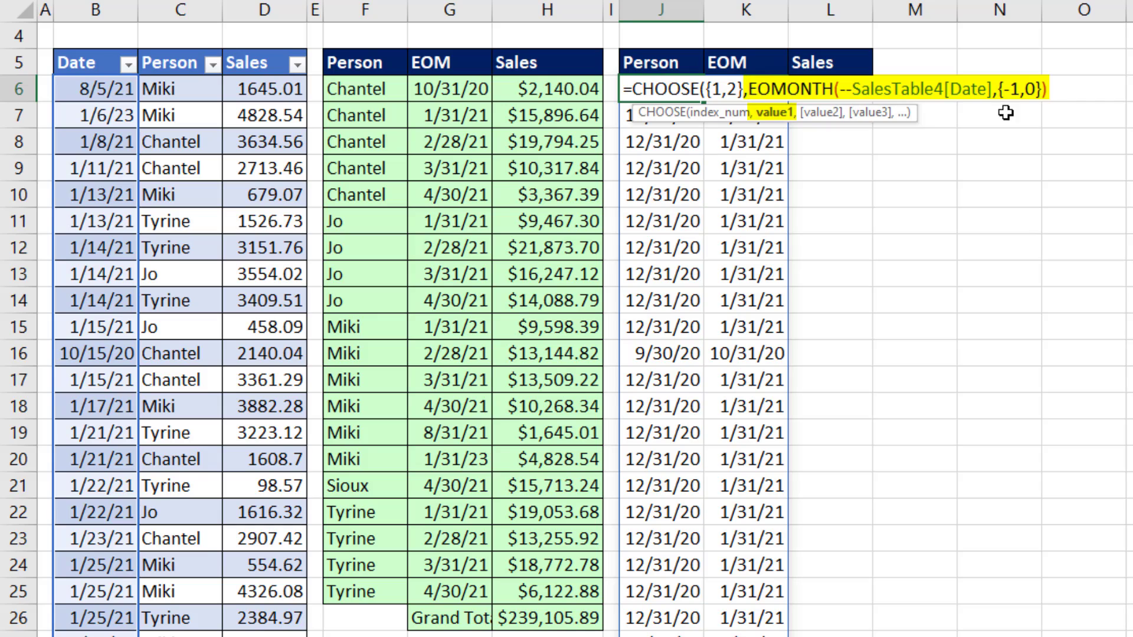
text(,)
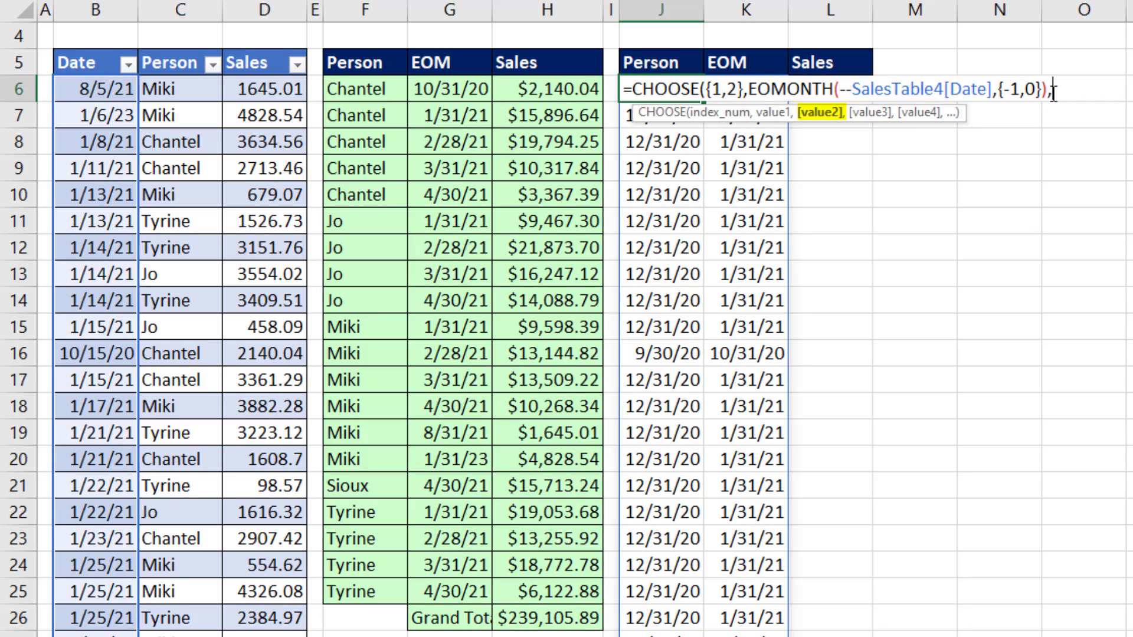
Step: Add SalesTable4[Person] as the second CHOOSE value and enter the completed formula in J6
click(187, 48)
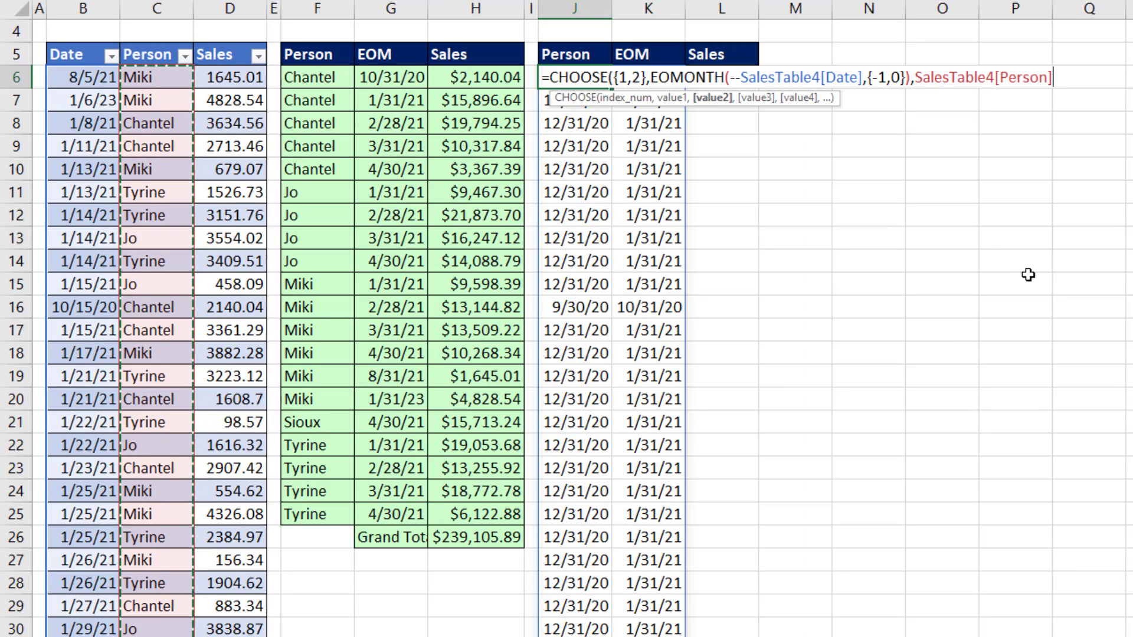
text())
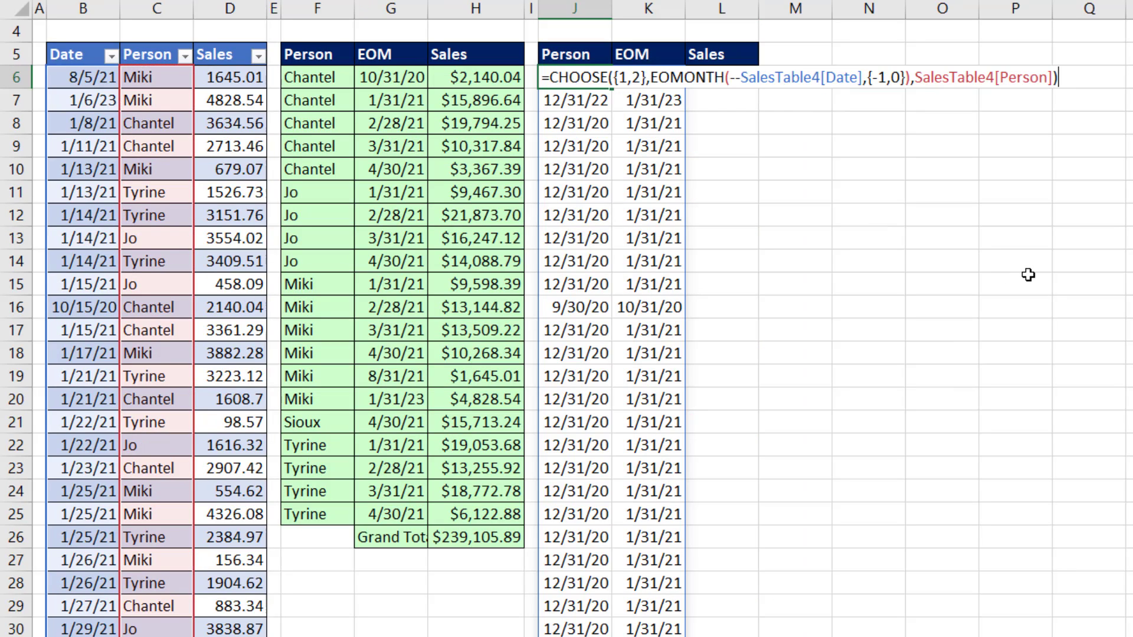
key(Return)
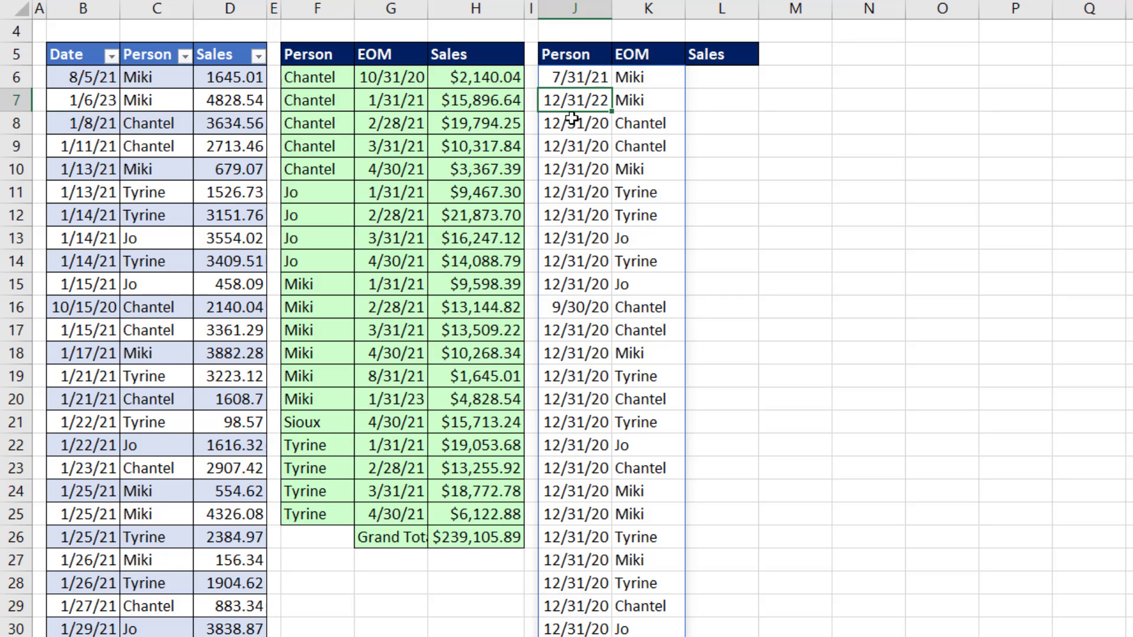
Step: Change the CHOOSE index array in J6 to {1,1,2}, keeping the cell selected after entering the formula
click(568, 80)
double_click(568, 80)
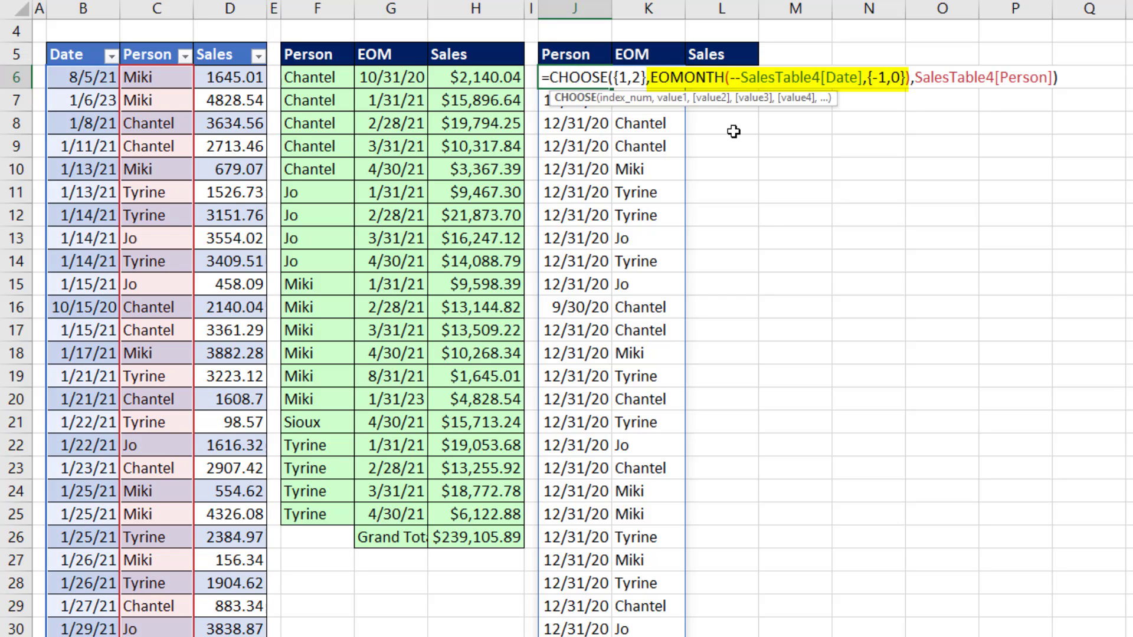
click(622, 72)
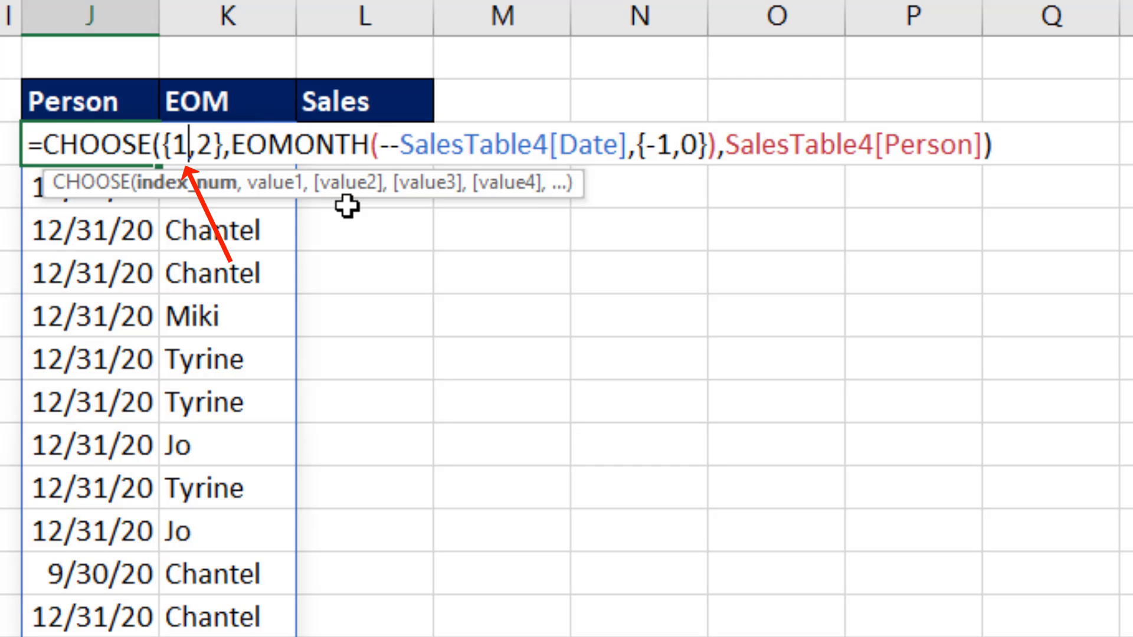
text(,)
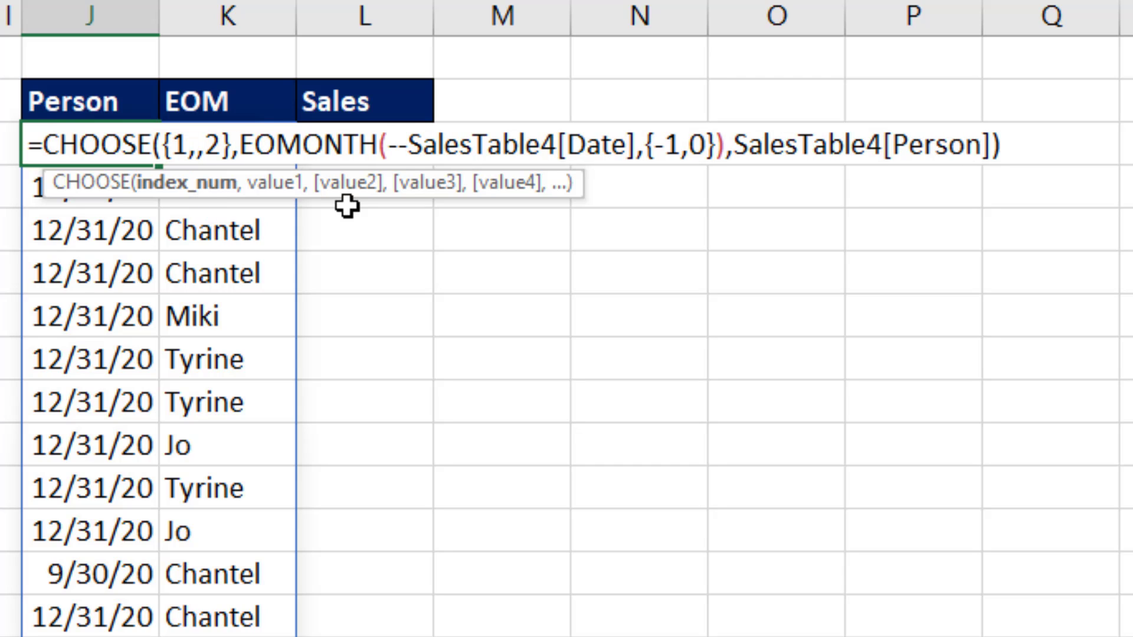
text(1)
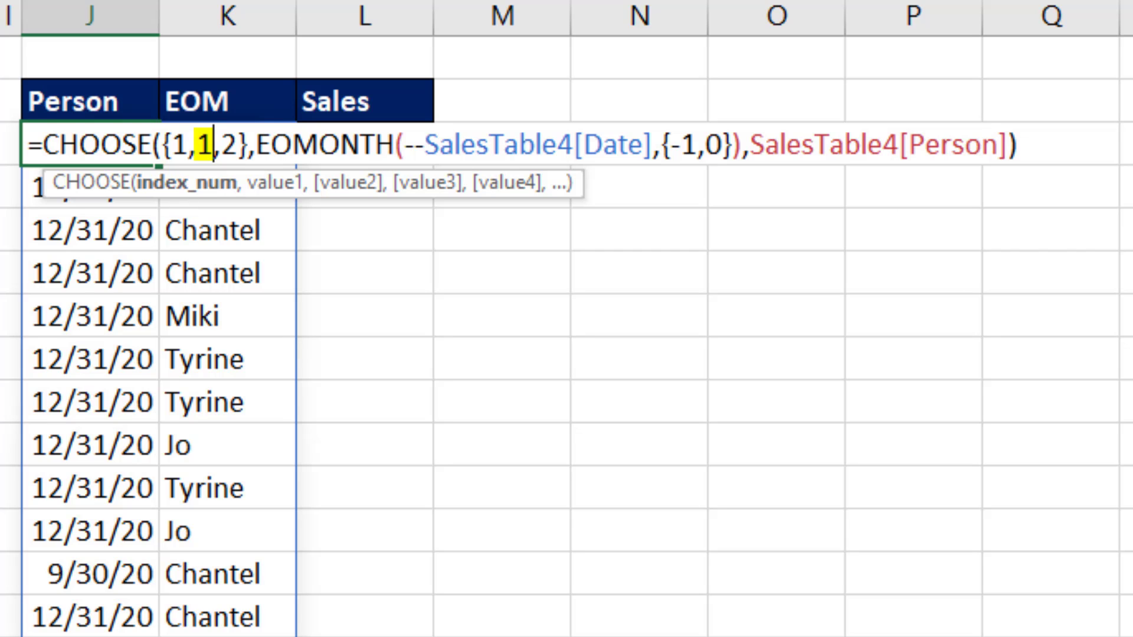
key(ctrl+Return)
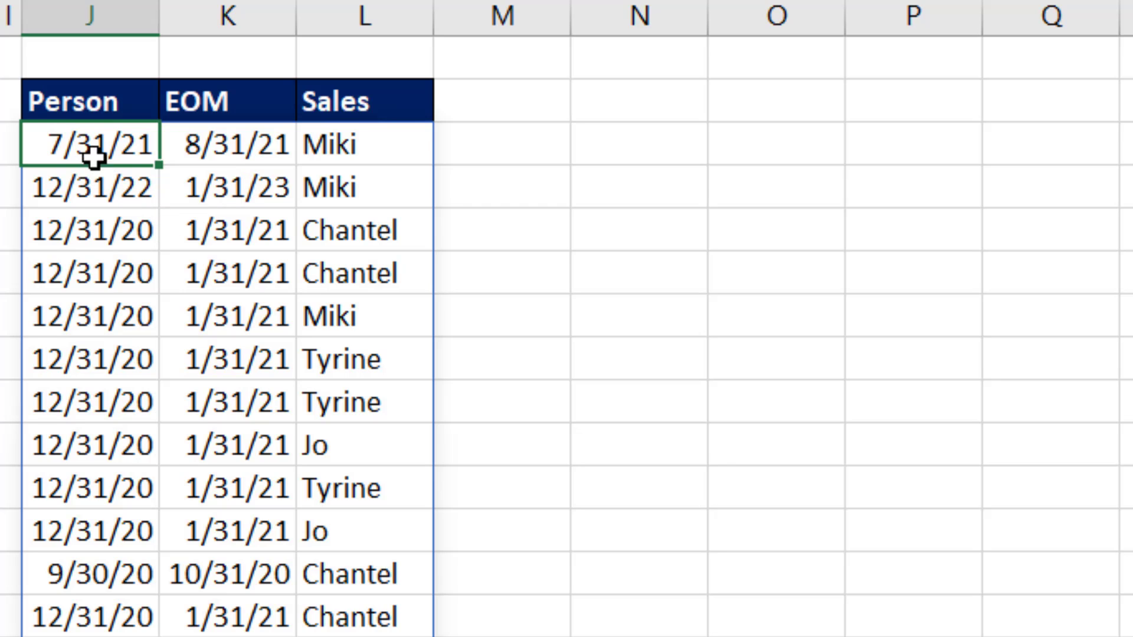
Step: Wrap the J6 CHOOSE formula in UNIQUE and enter it, keeping the cell selected
key(F2)
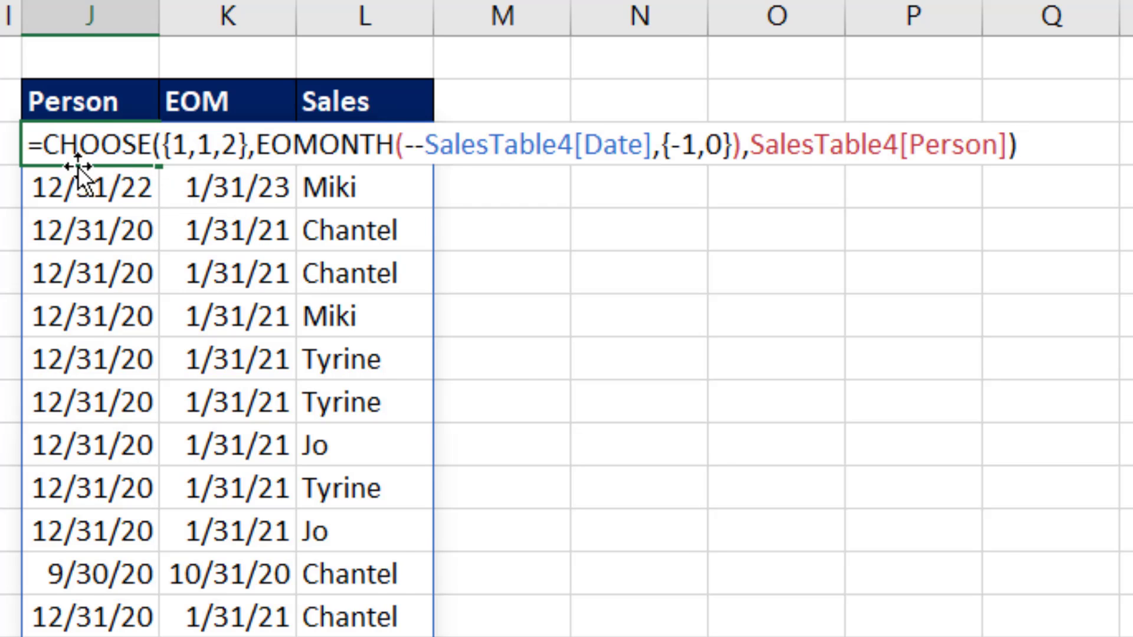
text(uniq)
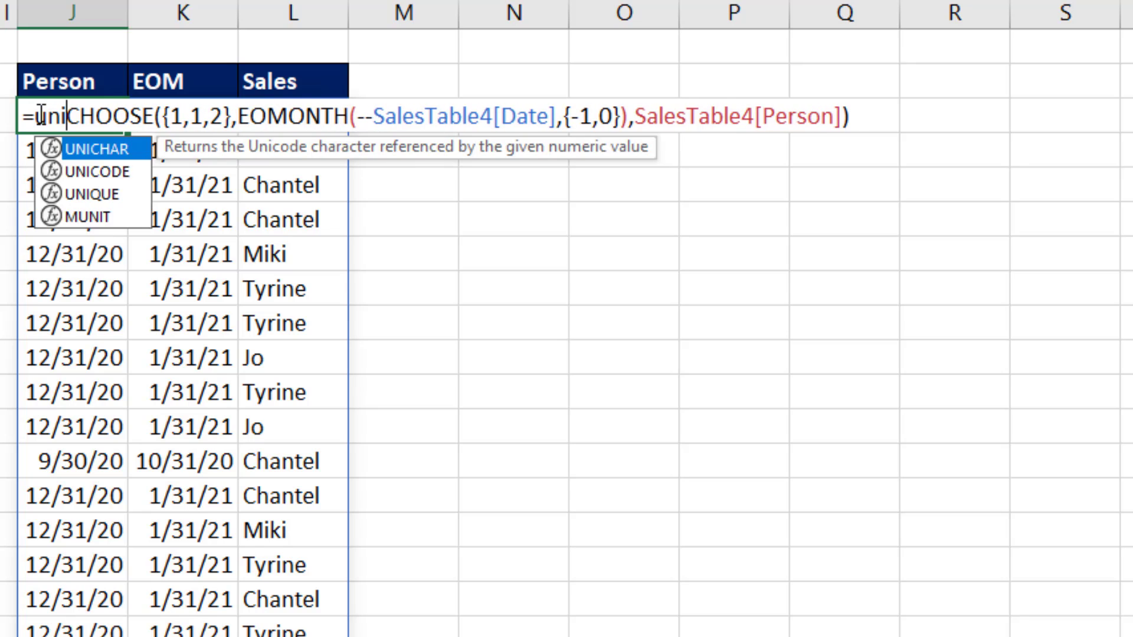
key(Tab)
text())
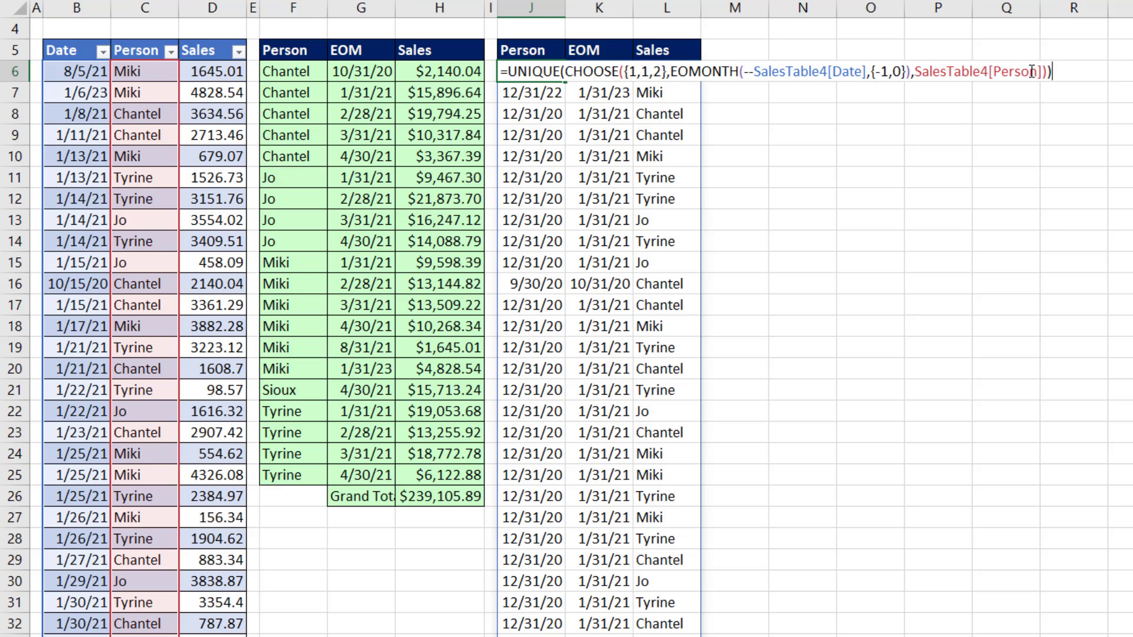
key(ctrl+Return)
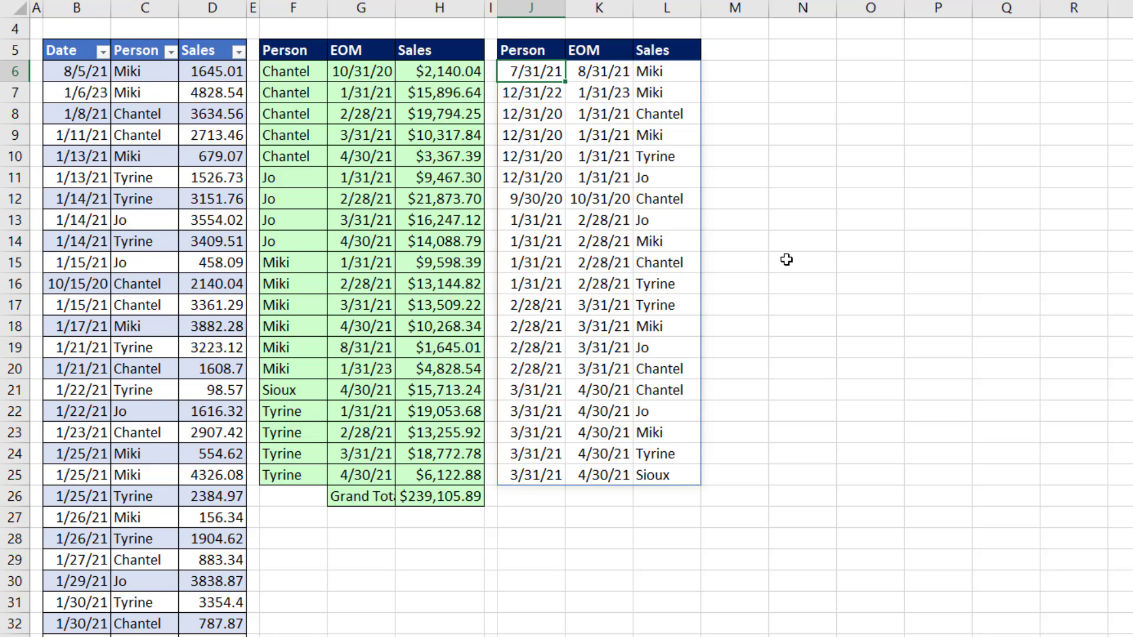
Step: Open a LET function ahead of UNIQUE in the J6 formula, with a line break separating the two
key(F2)
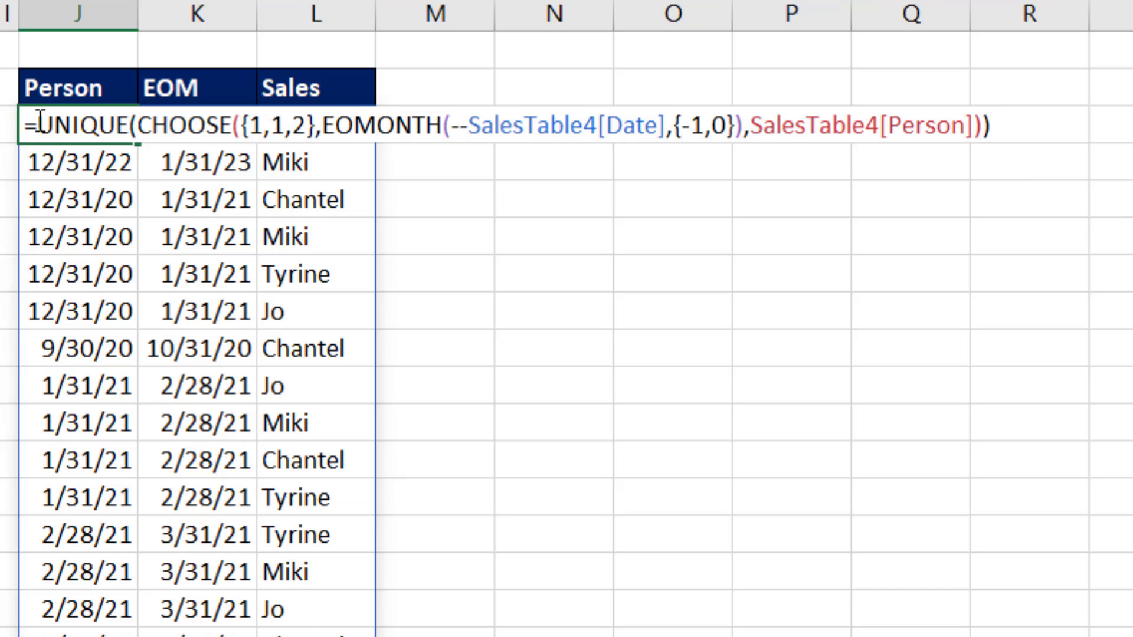
click(41, 121)
text(LET)
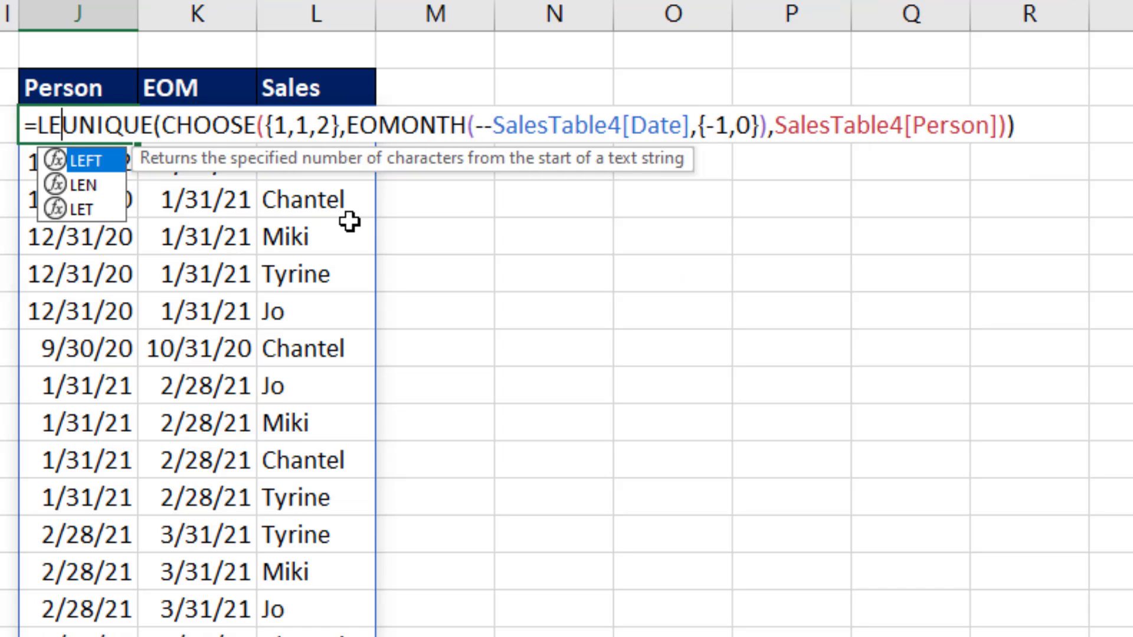
key(alt+Return)
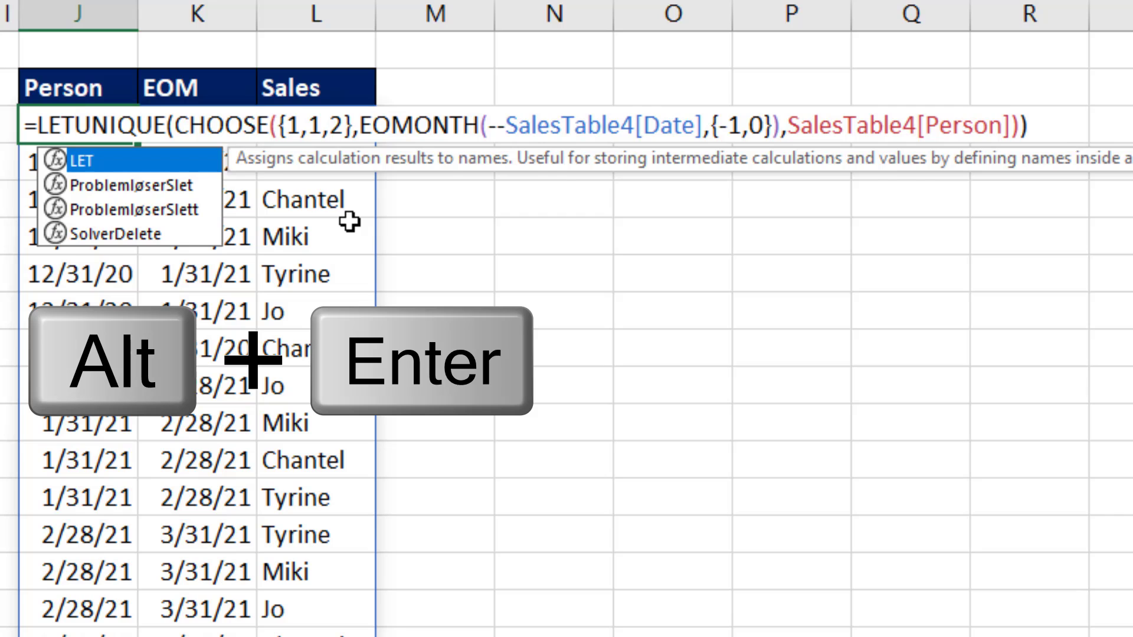
key(alt+Return)
text(()
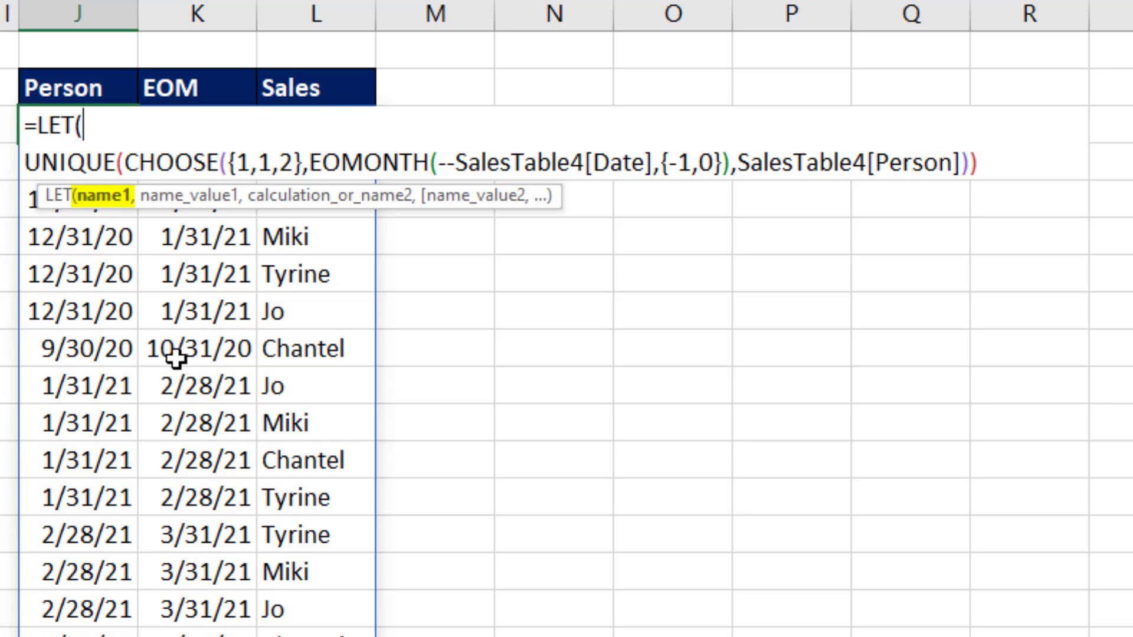
Step: Define the LET variables d as SalesTable4[Date], p as SalesTable4[Person] and s as SalesTable4[Sales] in the J6 formula
text(d,)
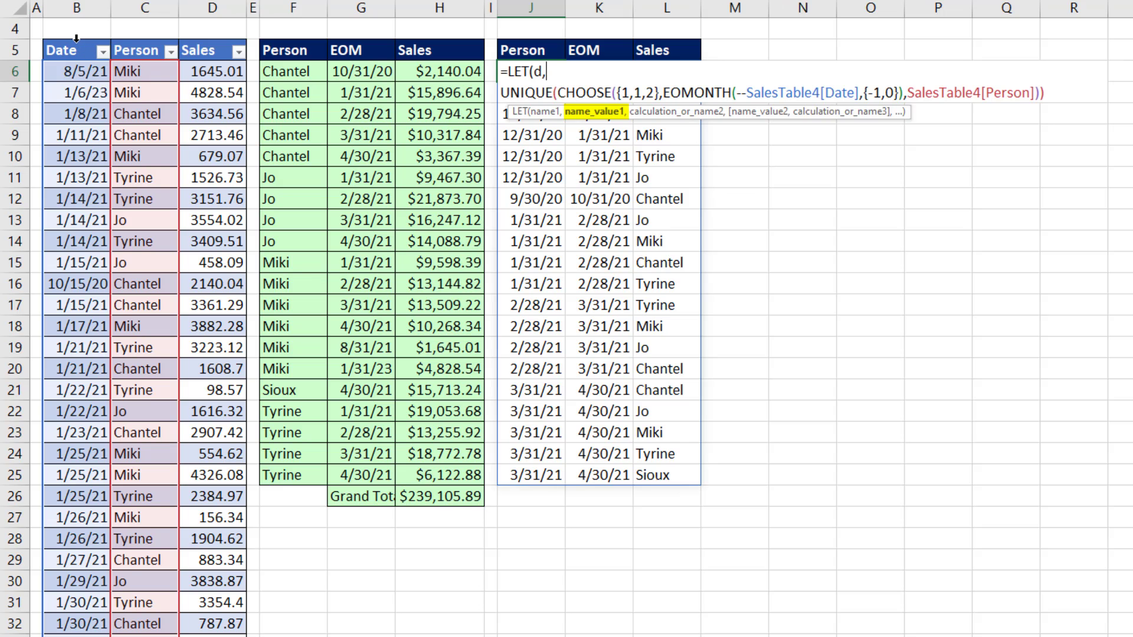
click(75, 35)
text(,)
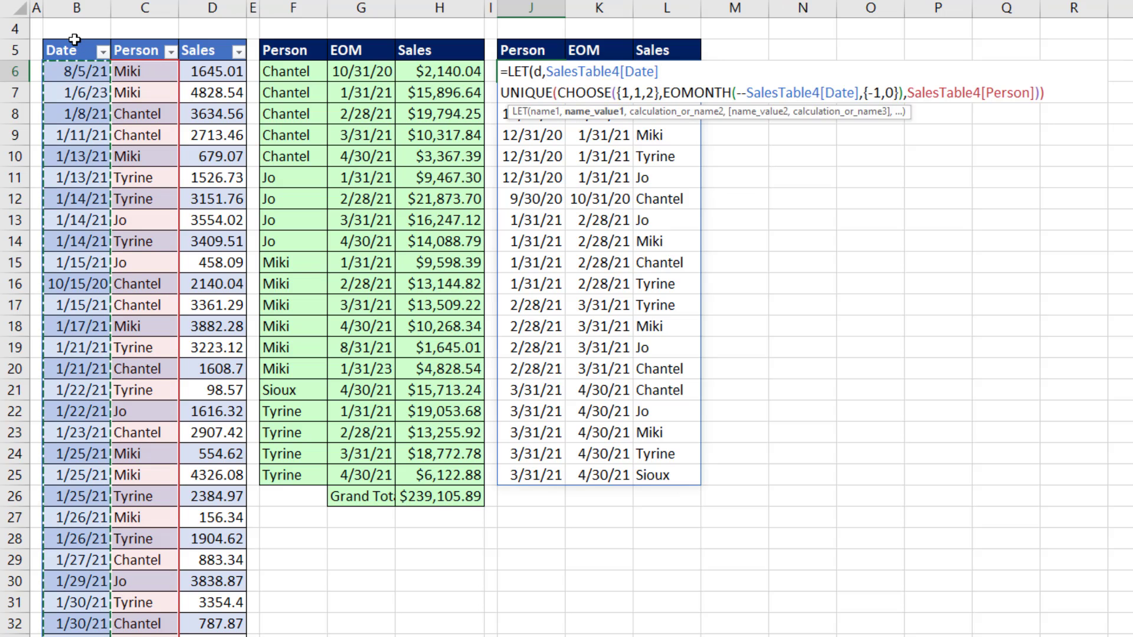
text(p)
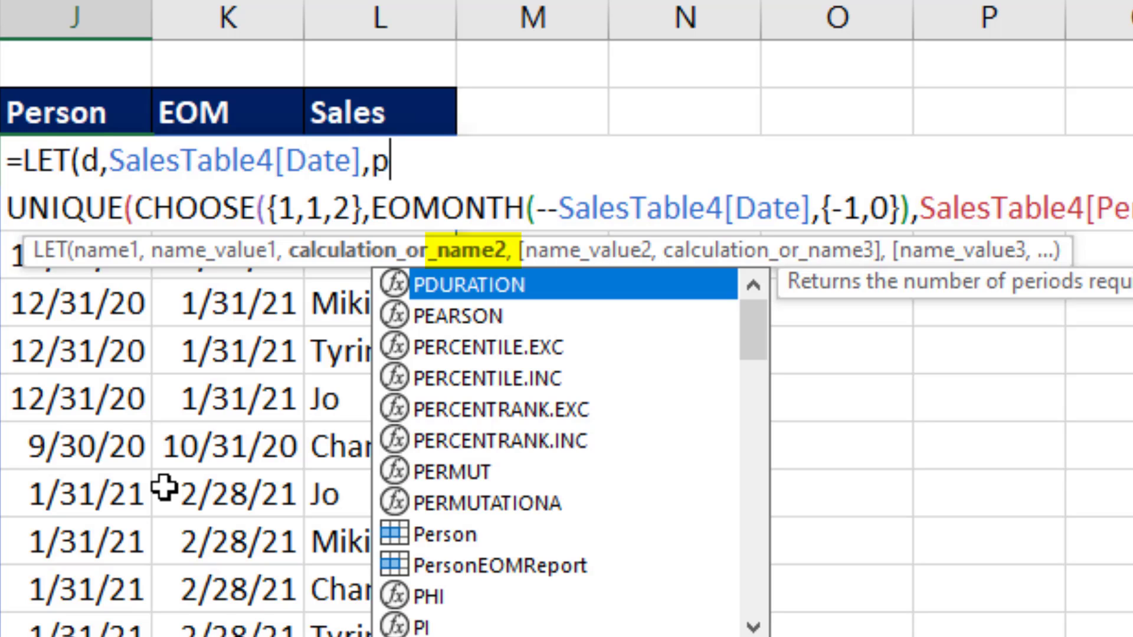
text(,)
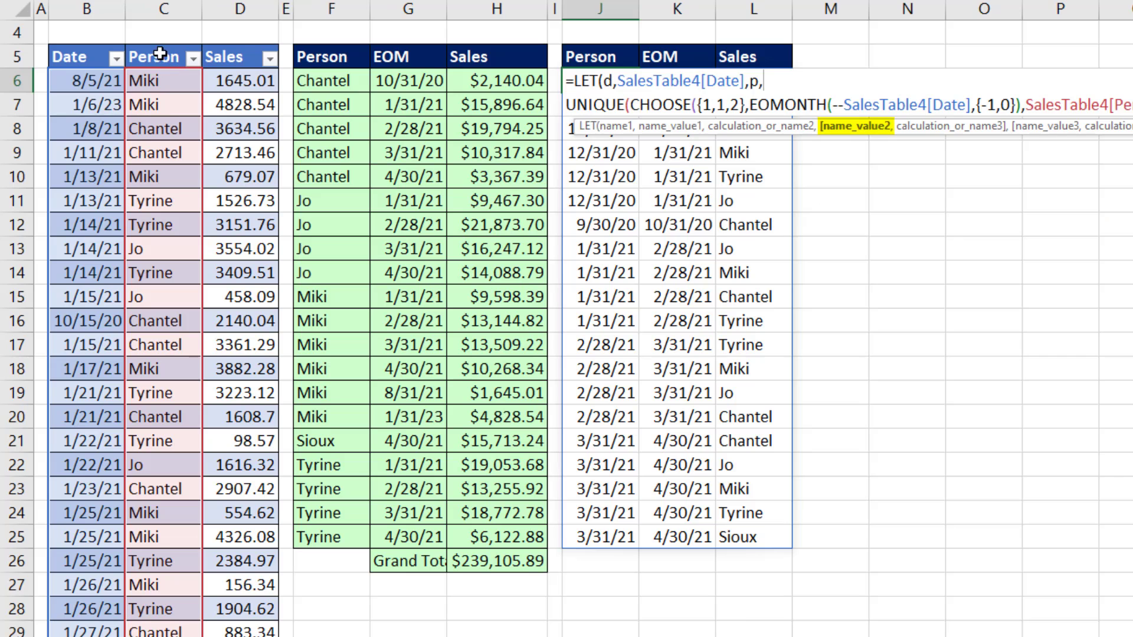
click(158, 44)
text(,)
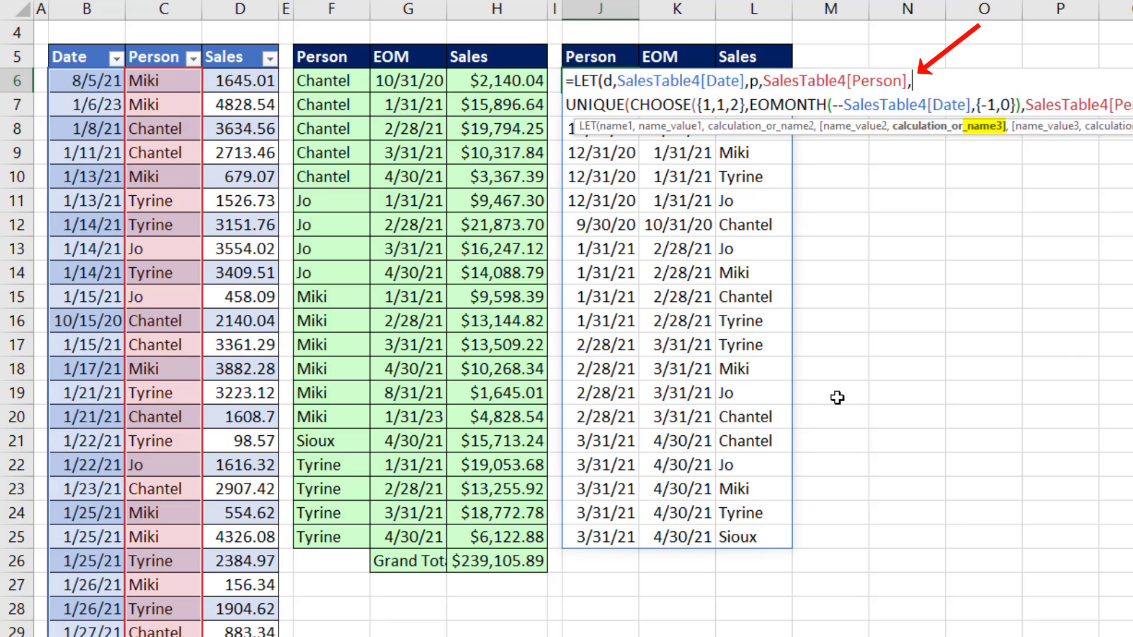
text(s,)
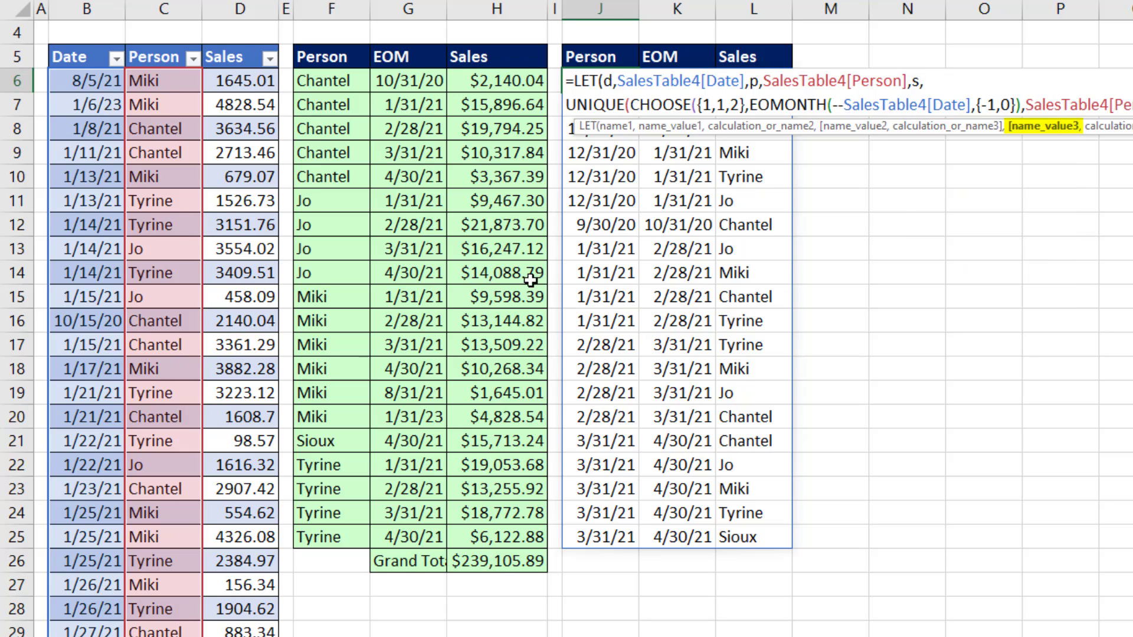
click(245, 41)
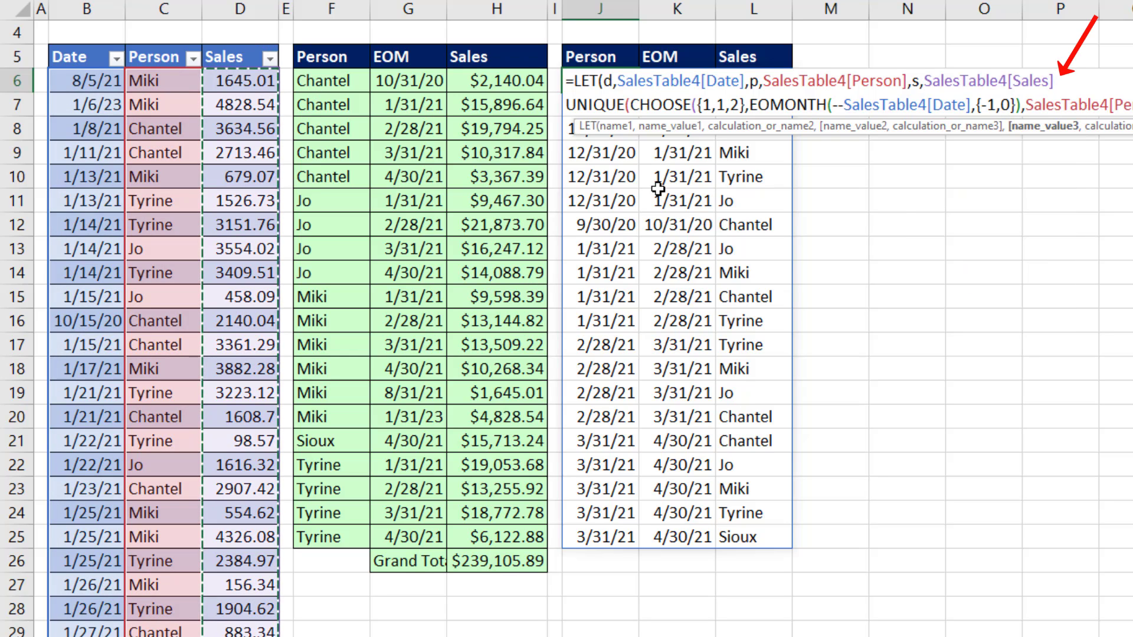
text(,)
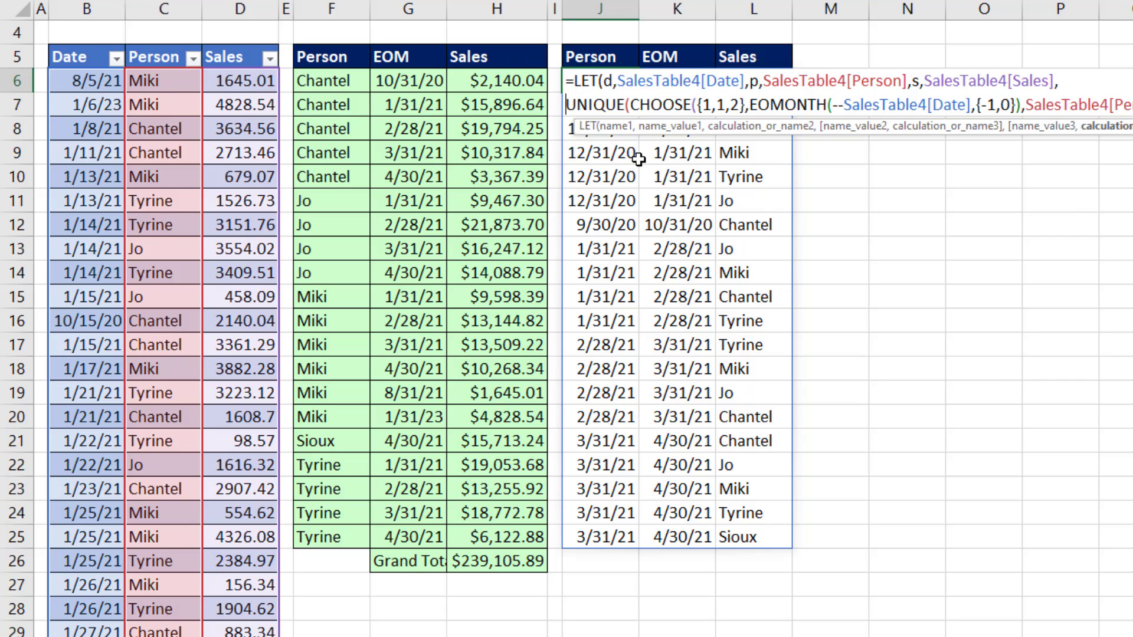
Step: Name the UNIQUE expression cr in the LET function and close it with cr as the final calculation
text(cr,)
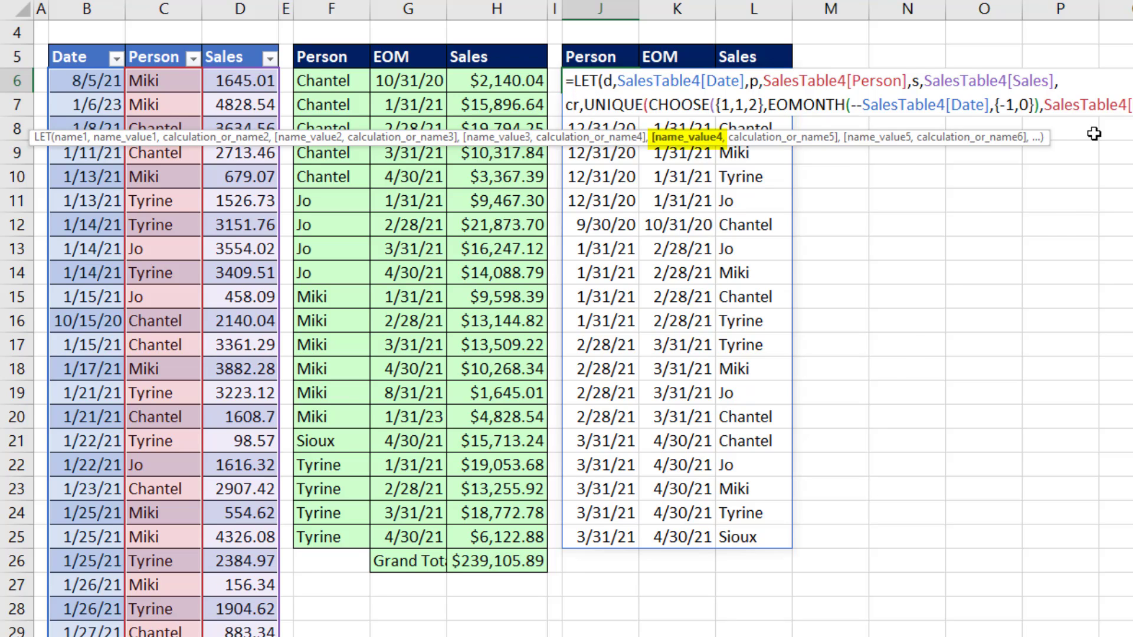
click(995, 166)
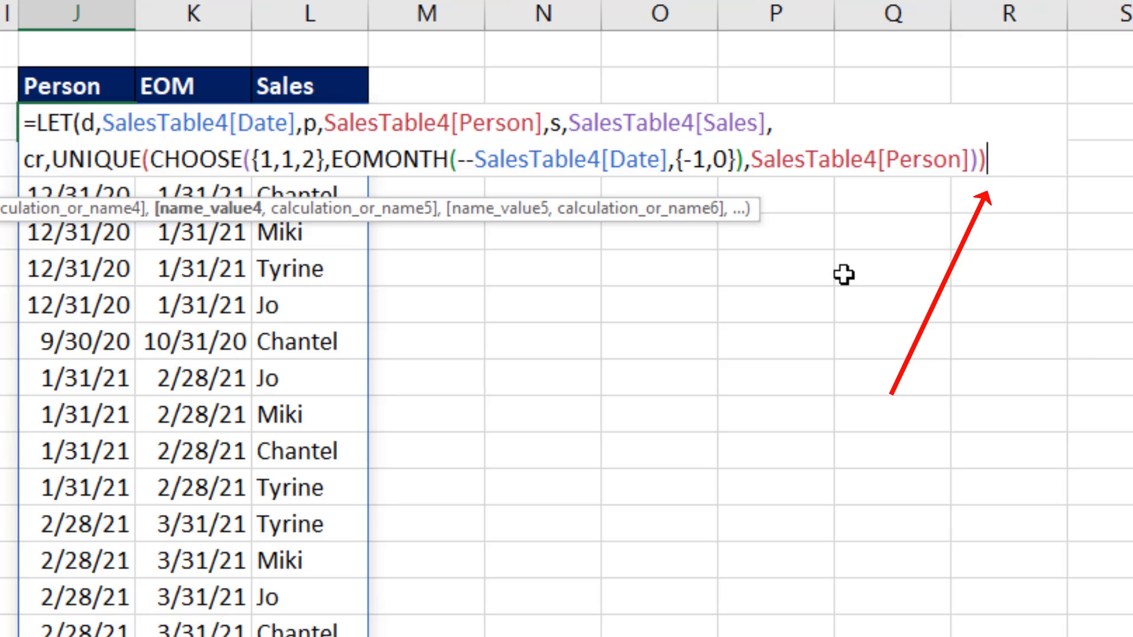
text(,)
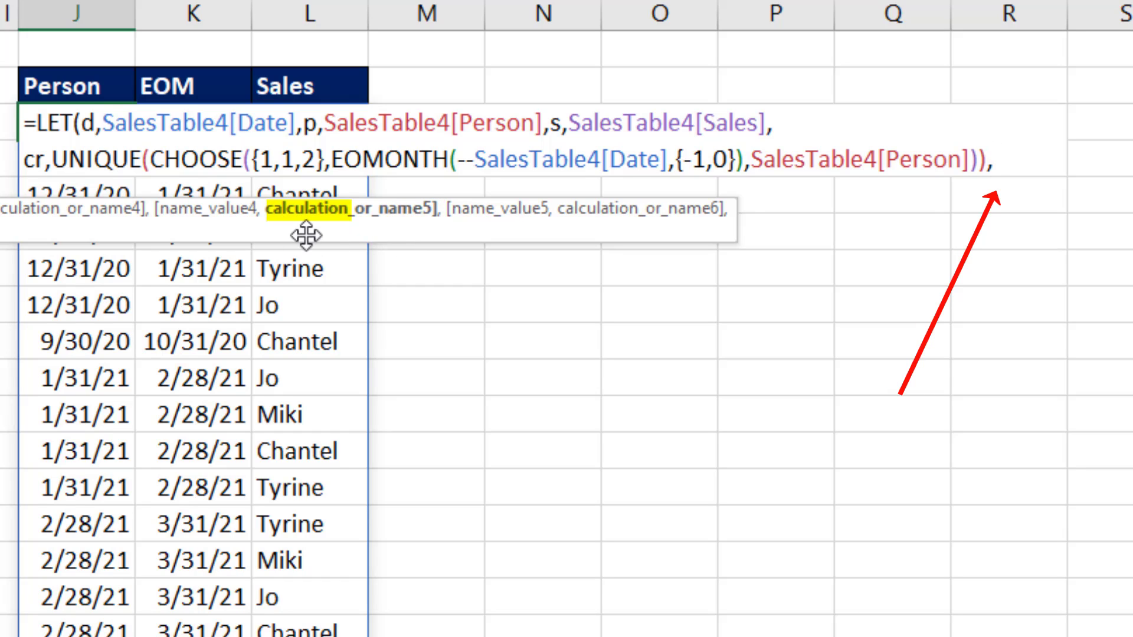
text(cr)
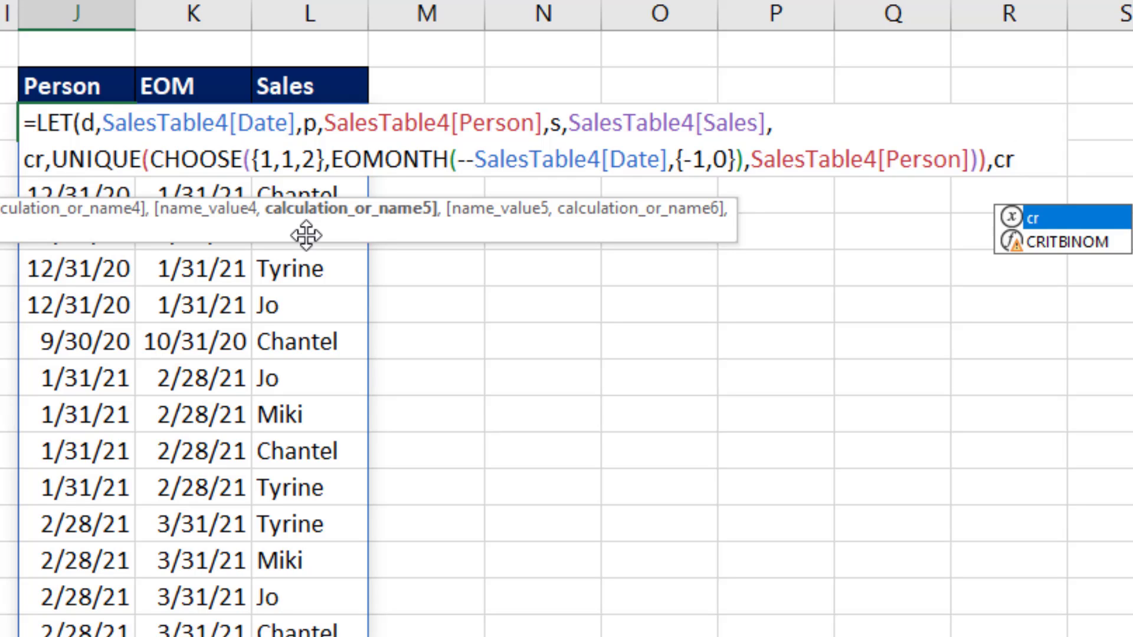
text())
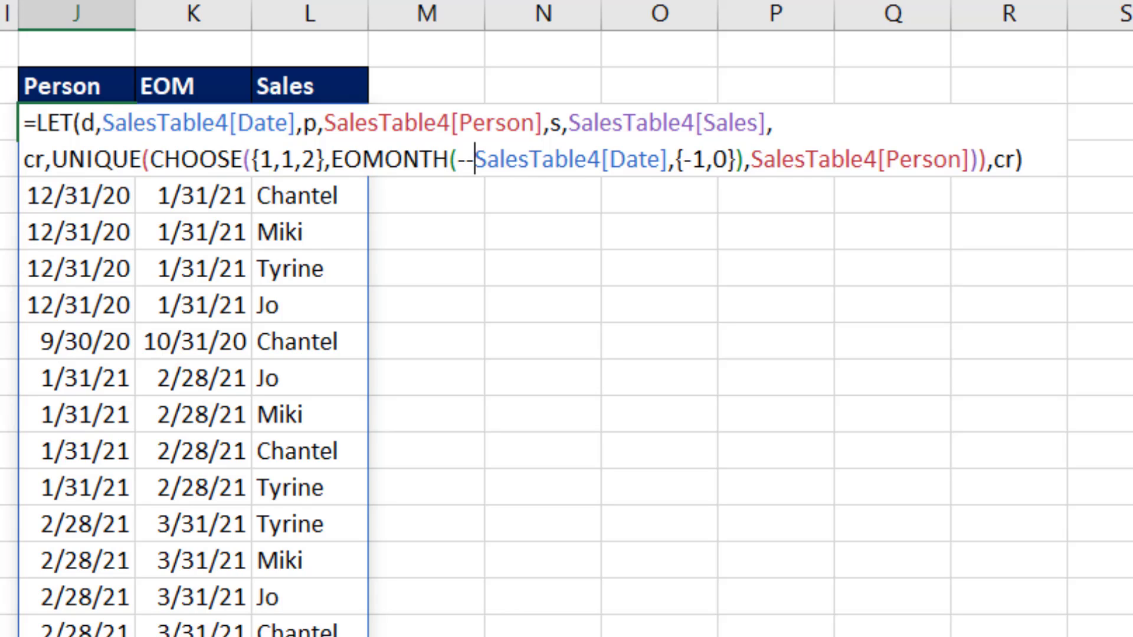
Step: Replace SalesTable4[Date] with d and SalesTable4[Person] with p inside the cr expression, and enter the J6 formula
drag(475, 159, 670, 162)
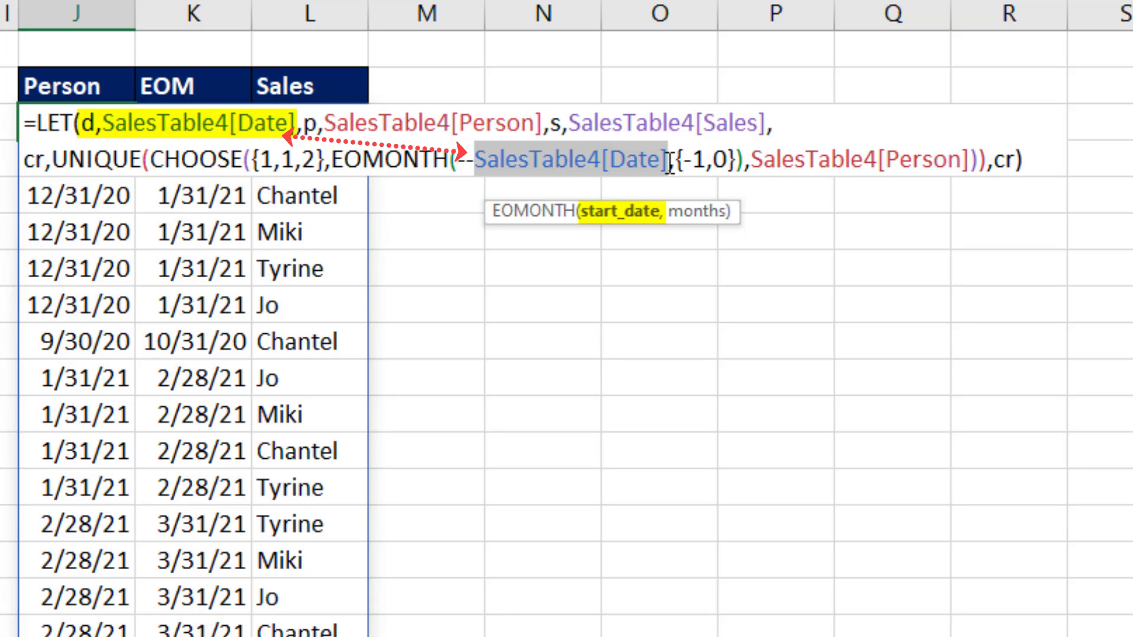
text(d)
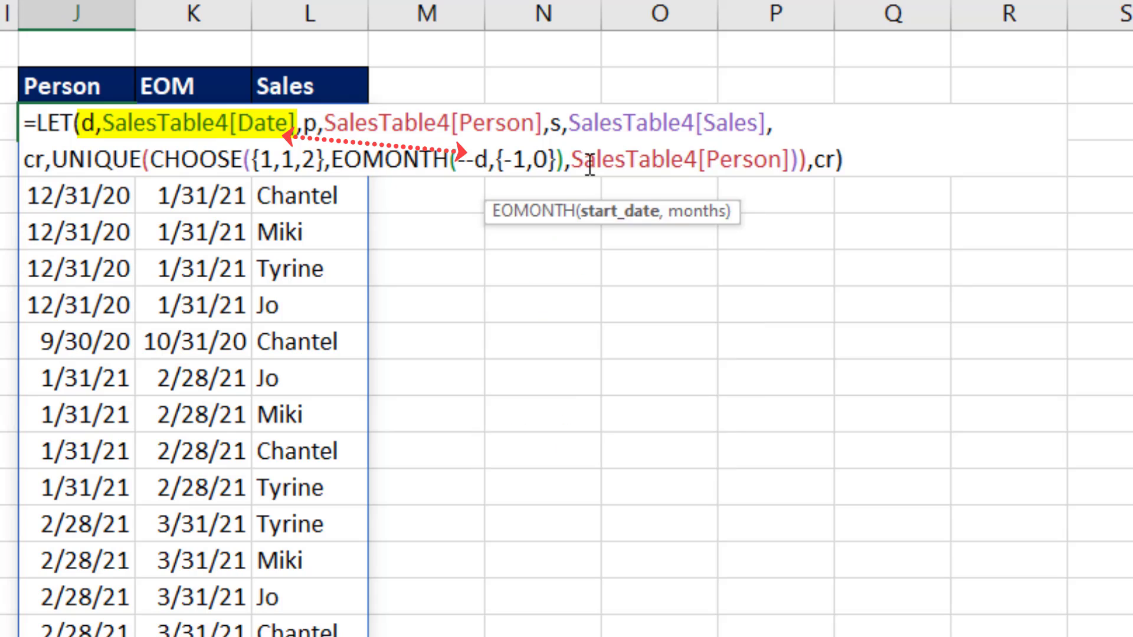
click(580, 160)
drag(580, 158, 795, 163)
text(p)
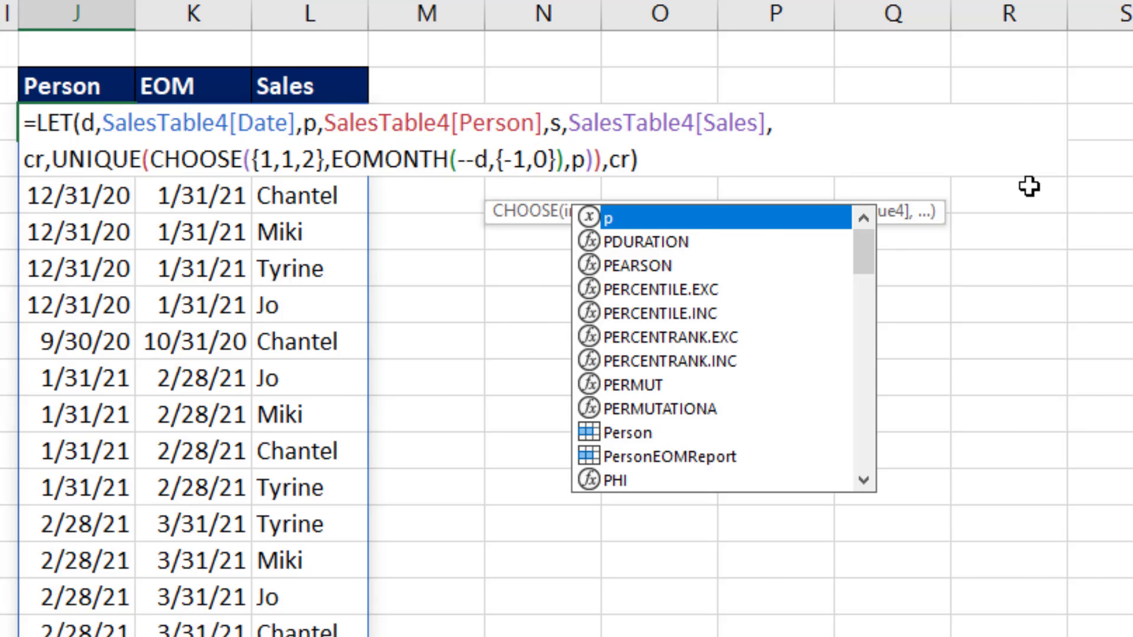
key(Return)
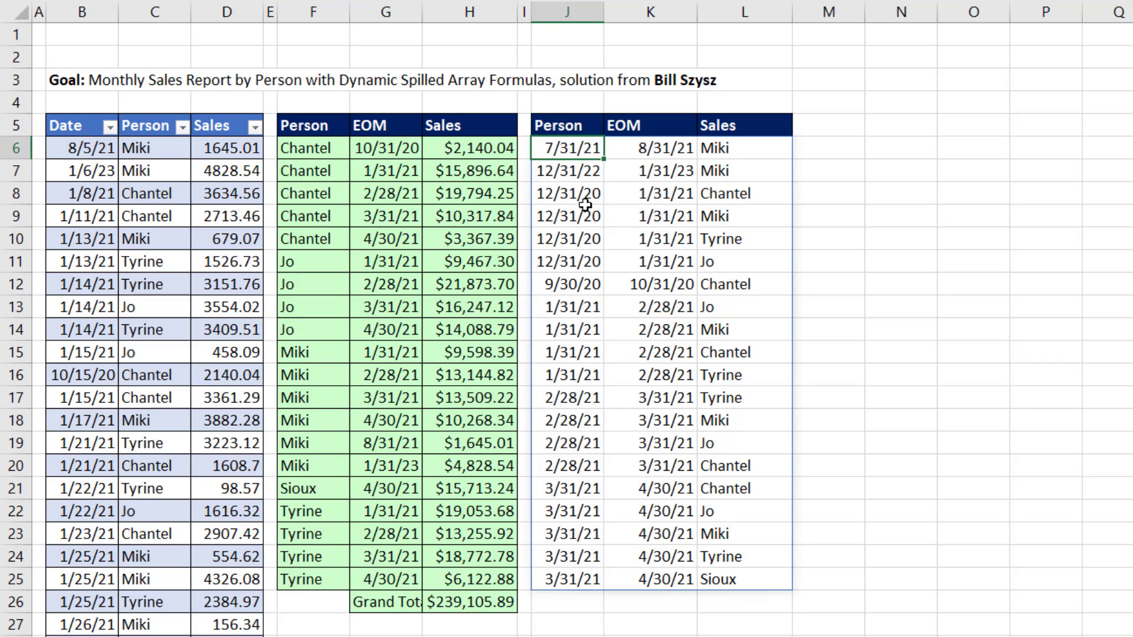
Step: Insert SORT around the UNIQUE expression of cr in the J6 formula, using UNIQUE as its array argument
key(F2)
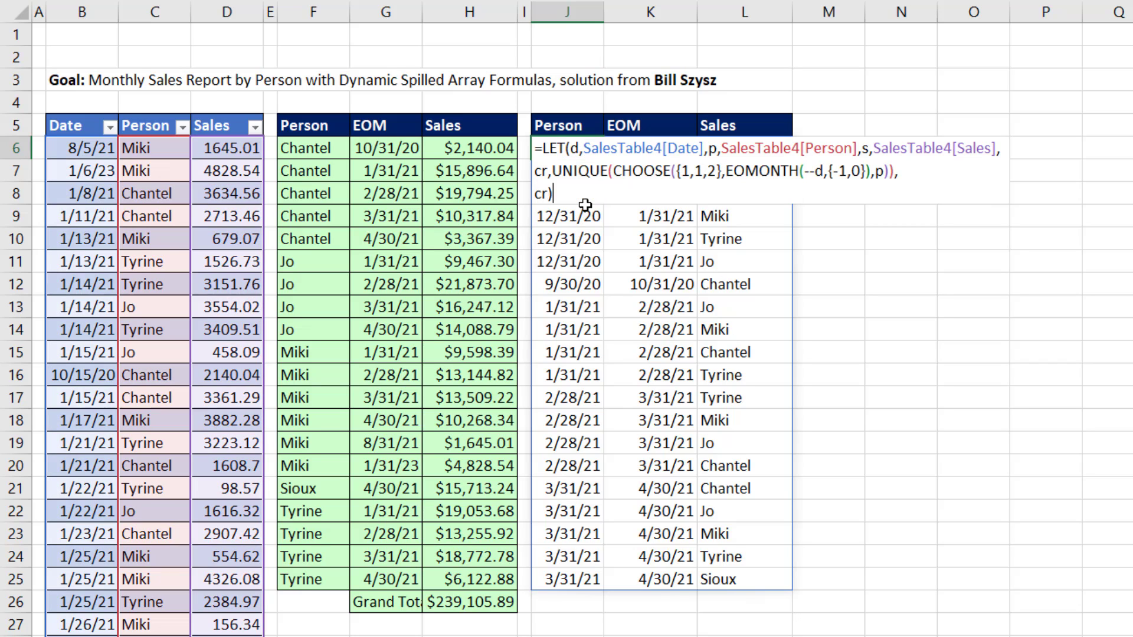
click(550, 173)
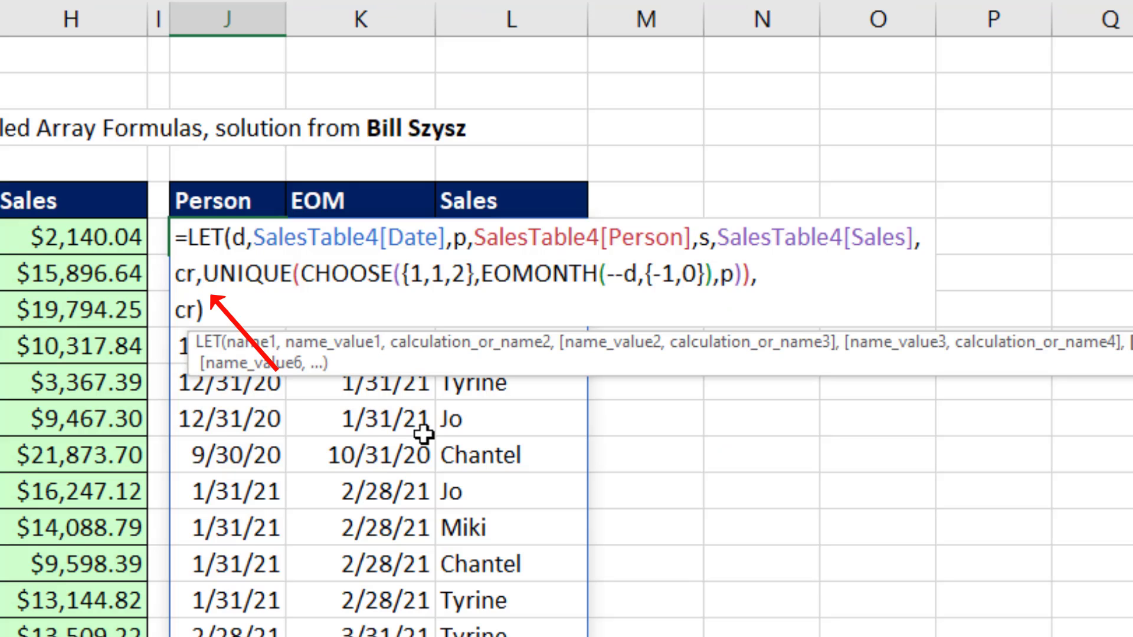
text(SOR)
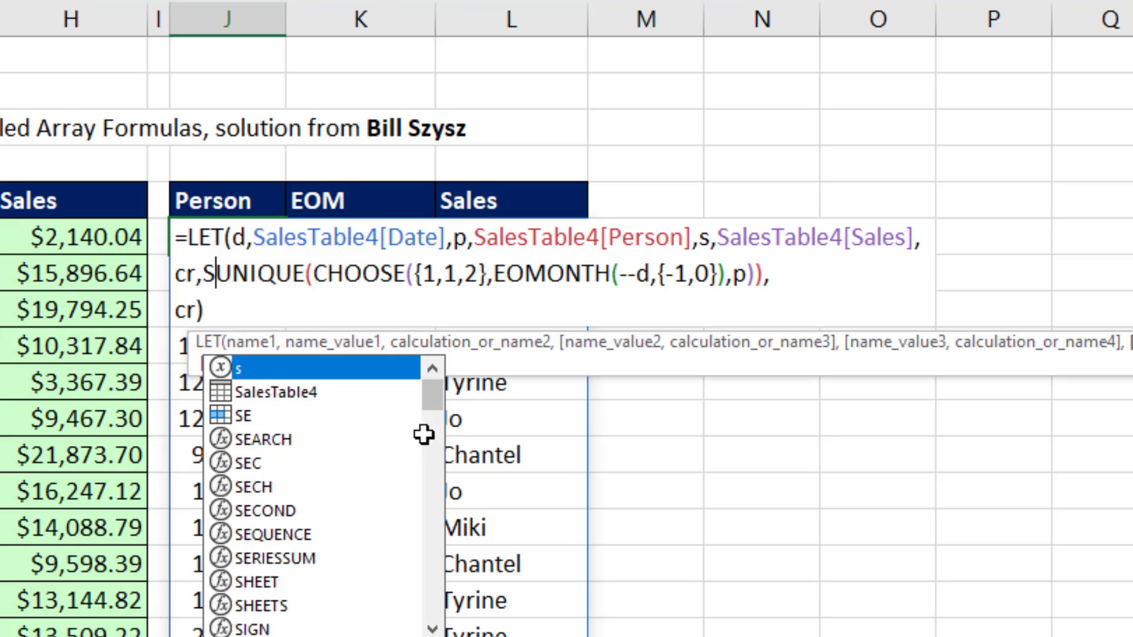
text(T()
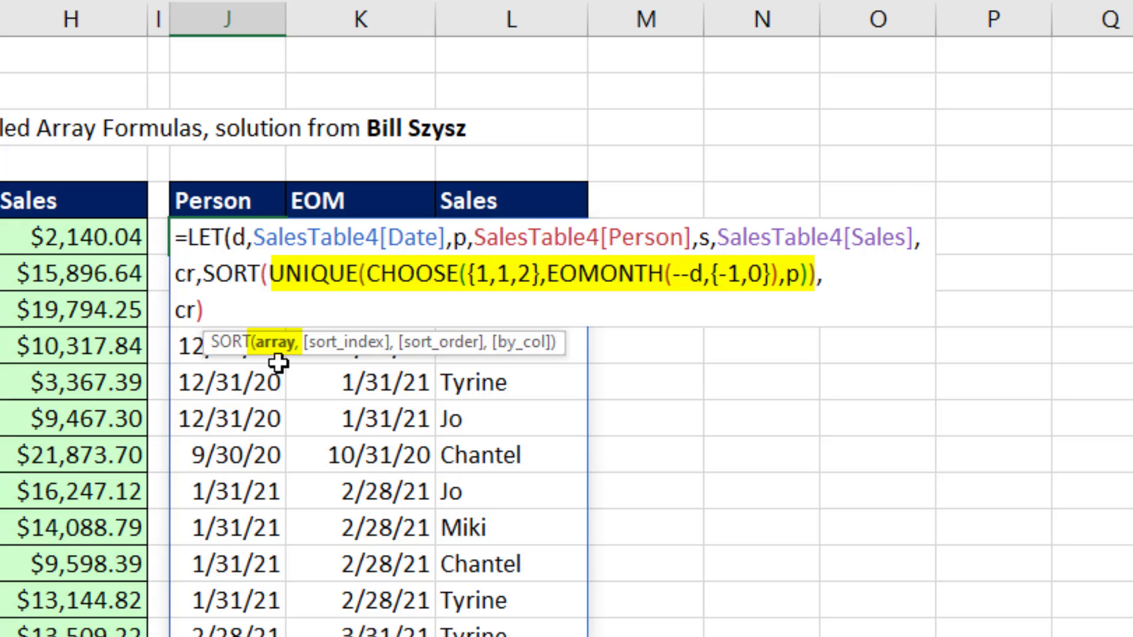
Step: Set the SORT function's sort_index to {3,1}, close the function and enter the J6 formula
text(,)
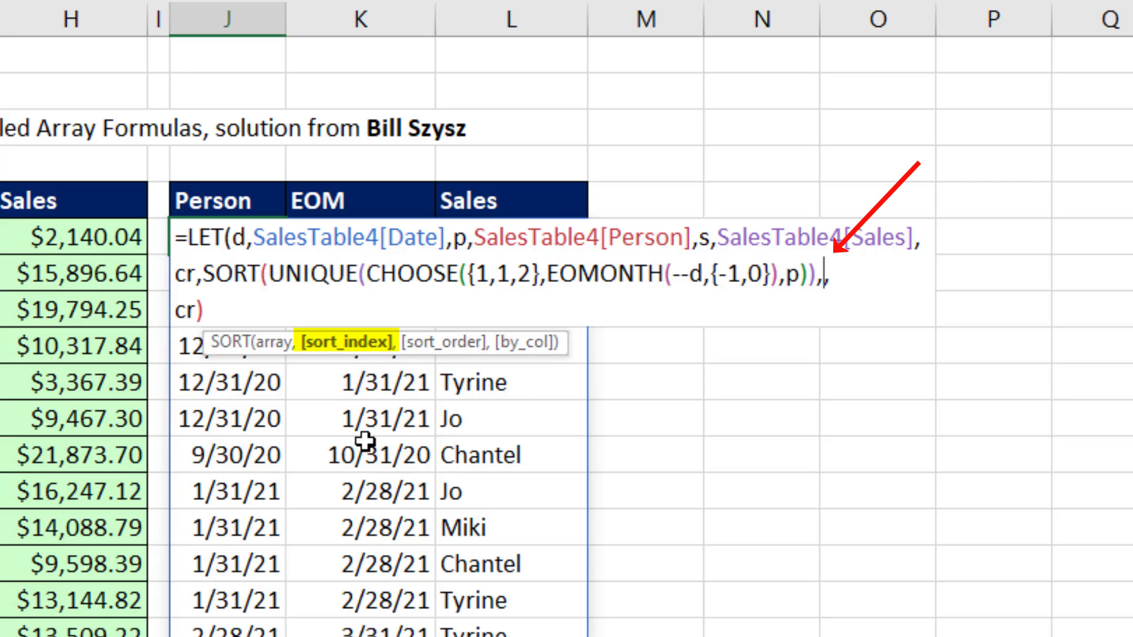
text({)
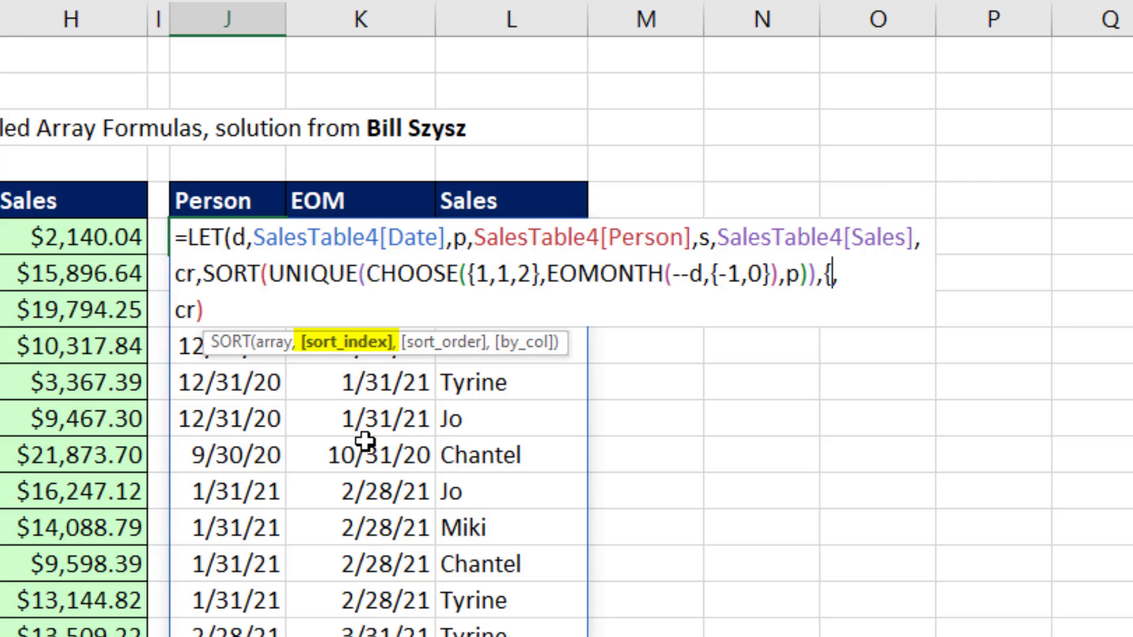
text(3,1)
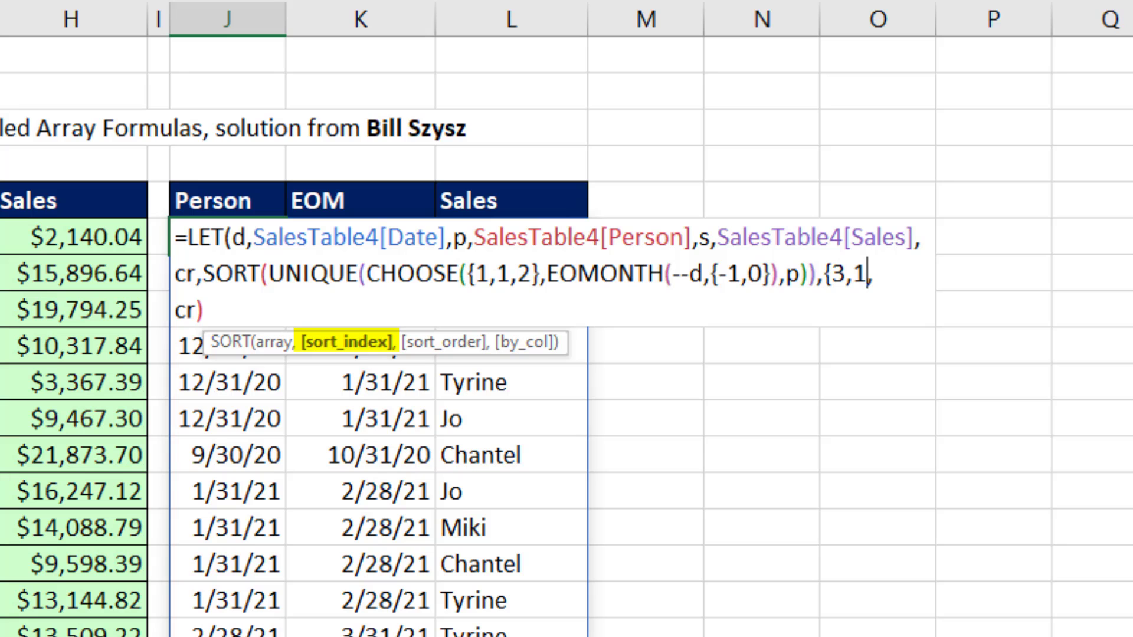
text(}),)
key(alt+Return)
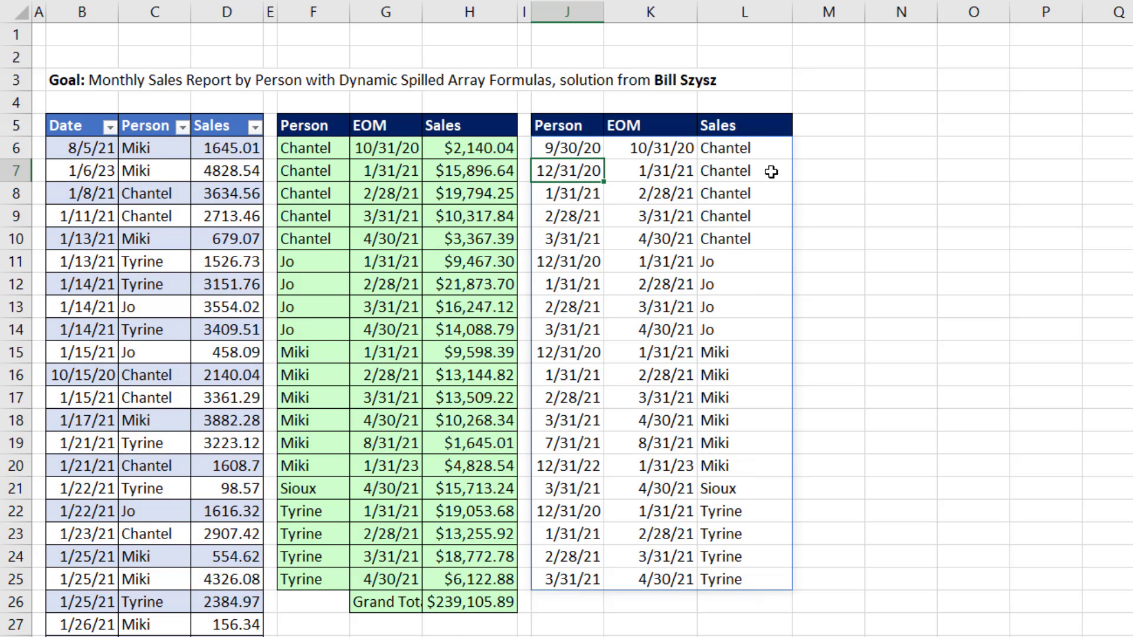
Step: Examine the sort order of the spilled rows in J6:L10 and select J6 again
drag(572, 149, 678, 207)
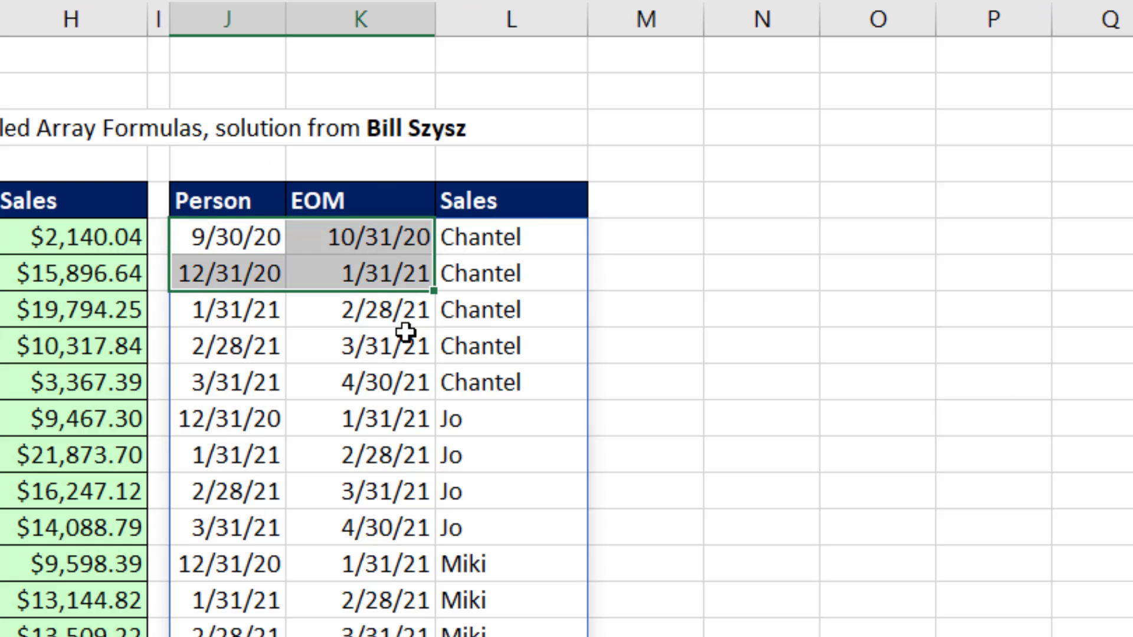
drag(406, 332, 476, 379)
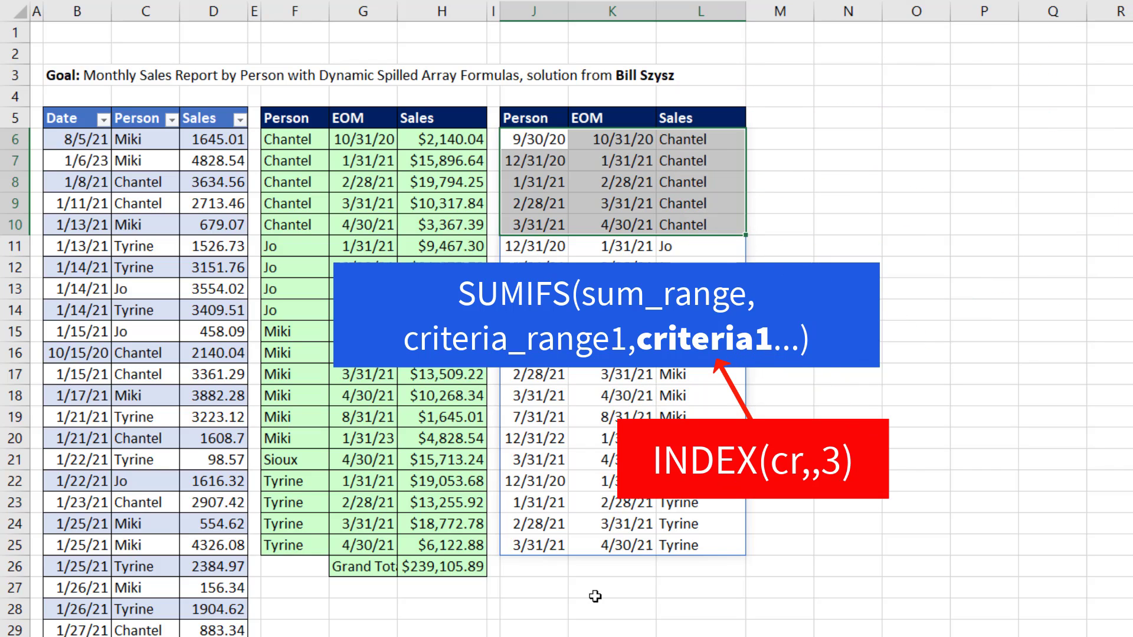
click(541, 140)
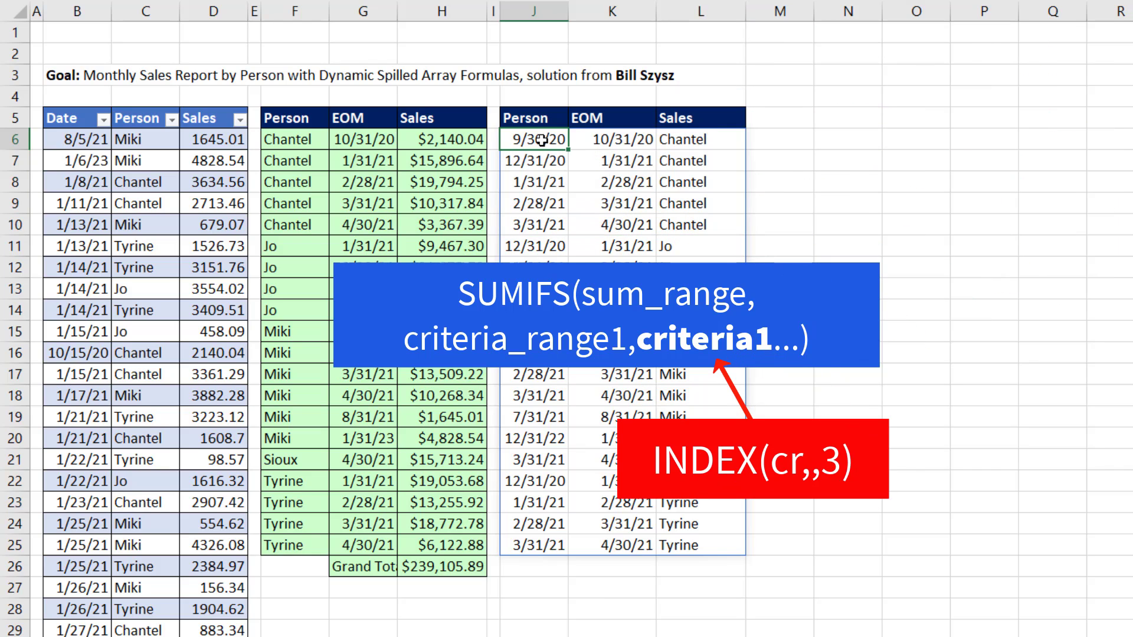
Step: Remove the final cr result from the J6 LET formula and start a new line in it defining the variable tot
key(F2)
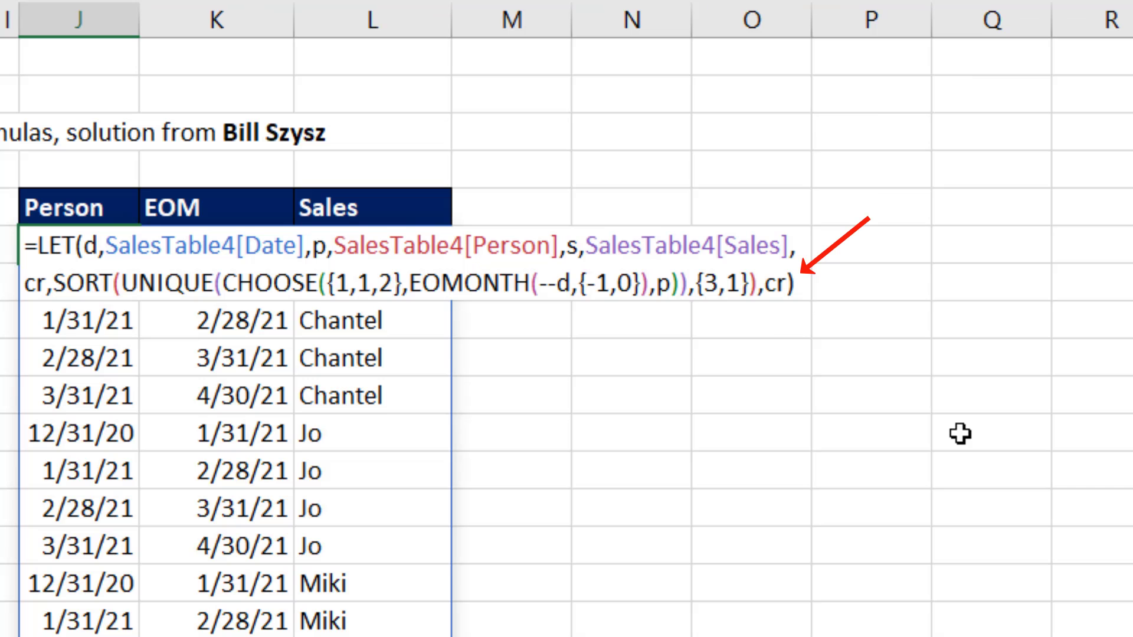
key(BackSpace)
key(BackSpace)
key(BackSpace)
key(alt+Return)
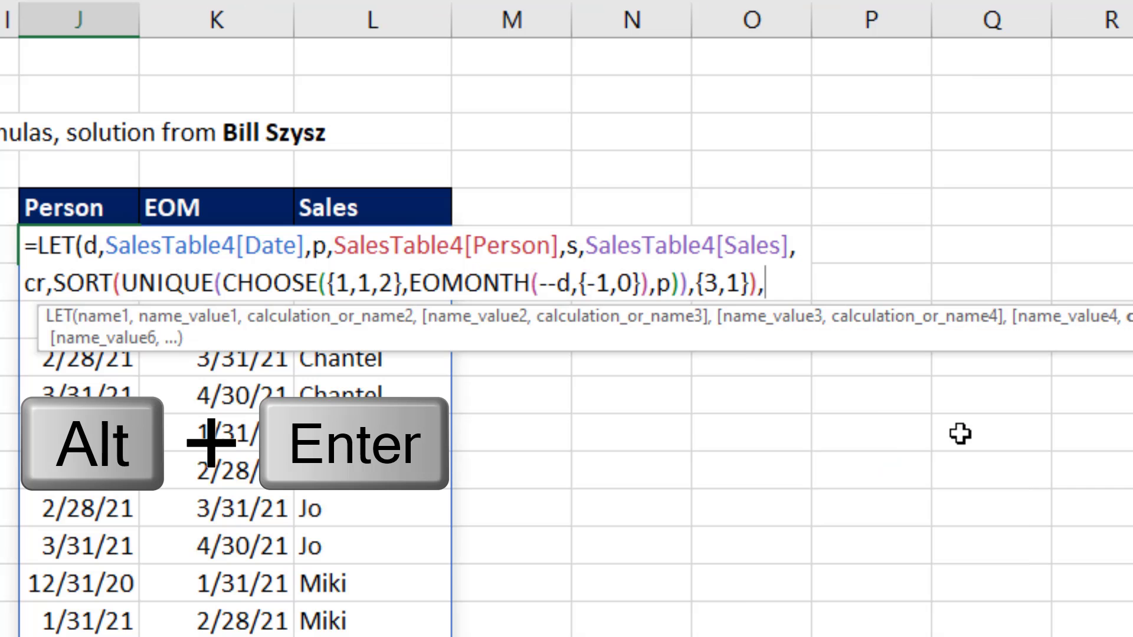
key(alt+Return)
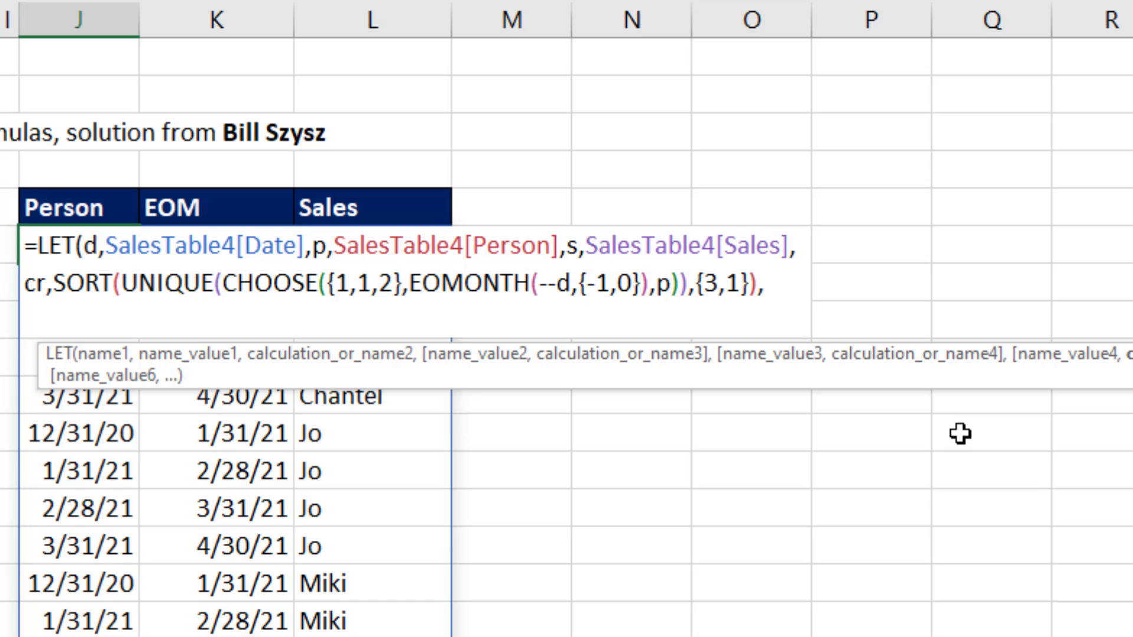
text(tot)
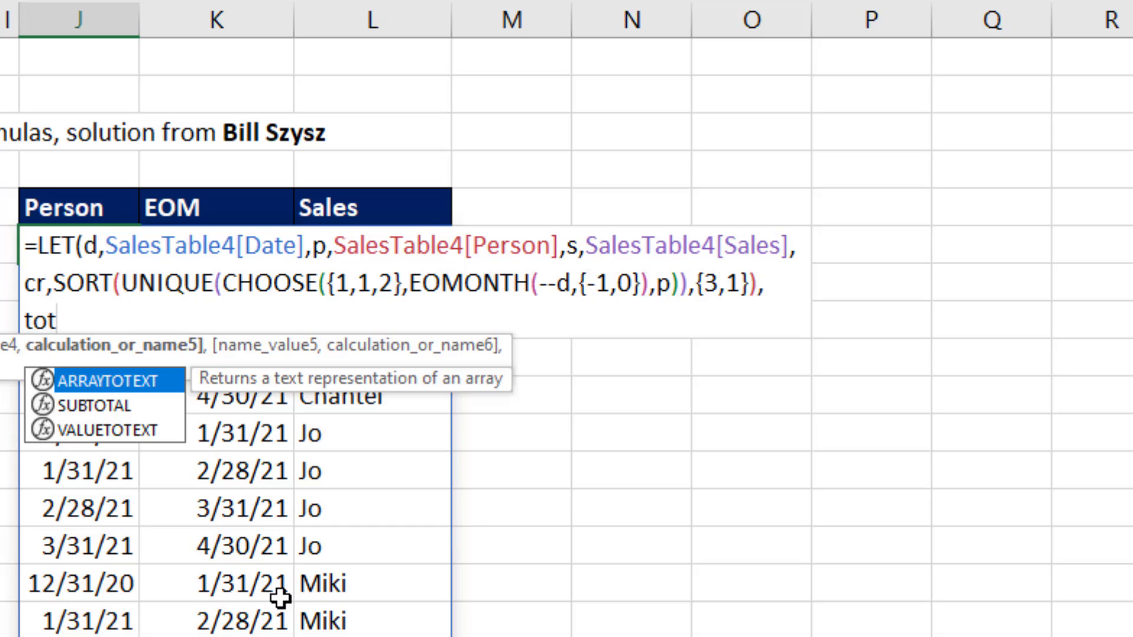
text(,)
drag(298, 373, 202, 399)
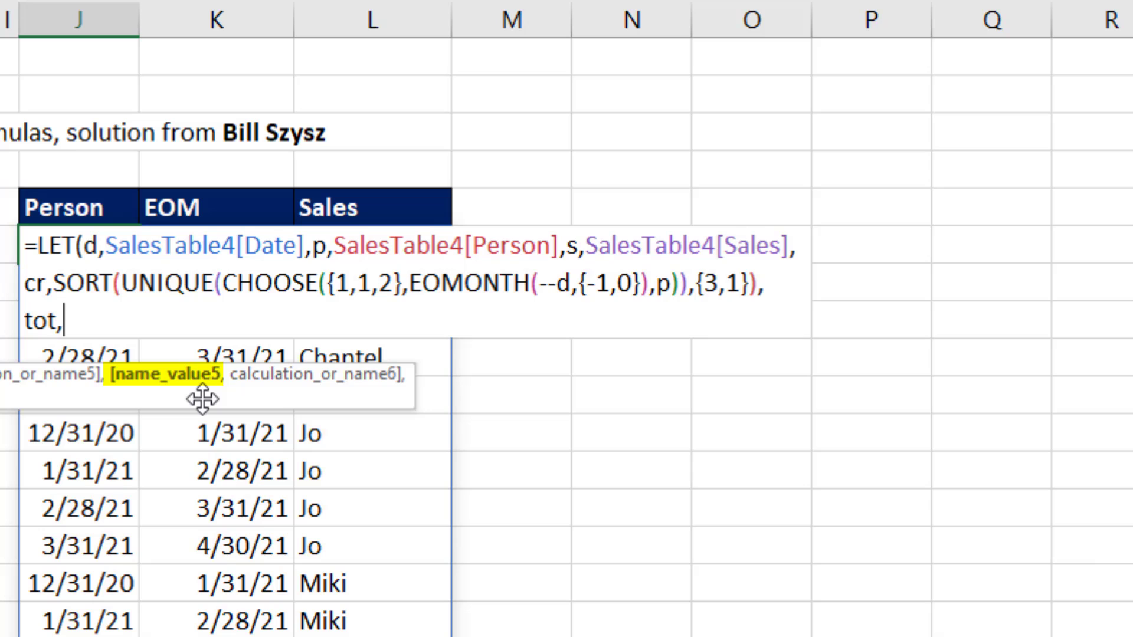
Step: Begin the value of tot with a SUMIFS function using s as sum_range and p as criteria_range1
text(sumifs()
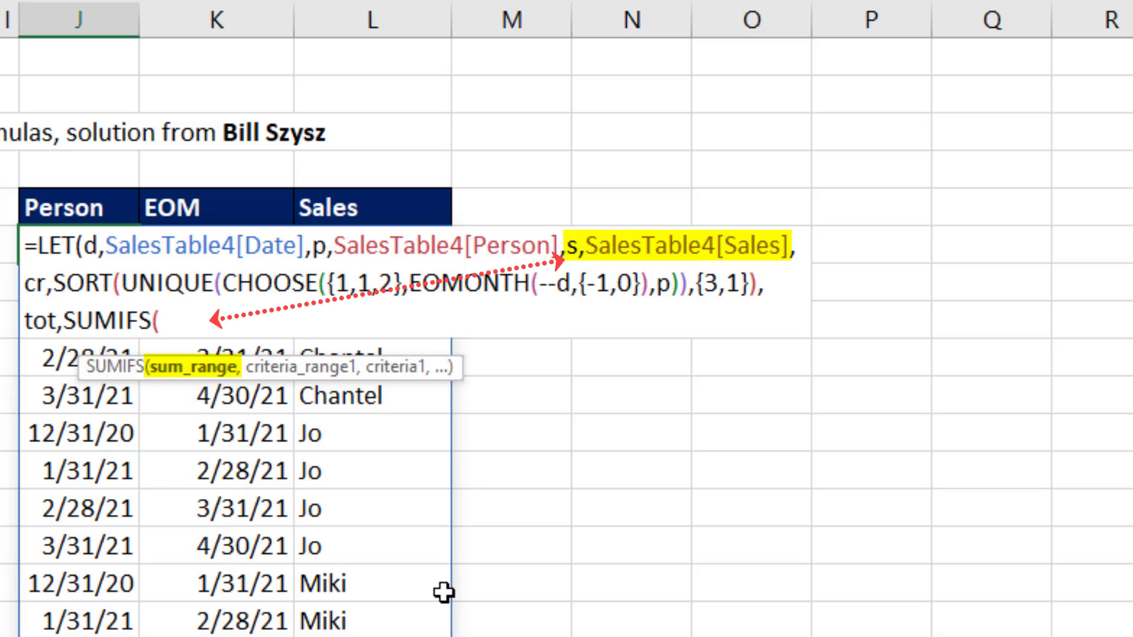
text(s,)
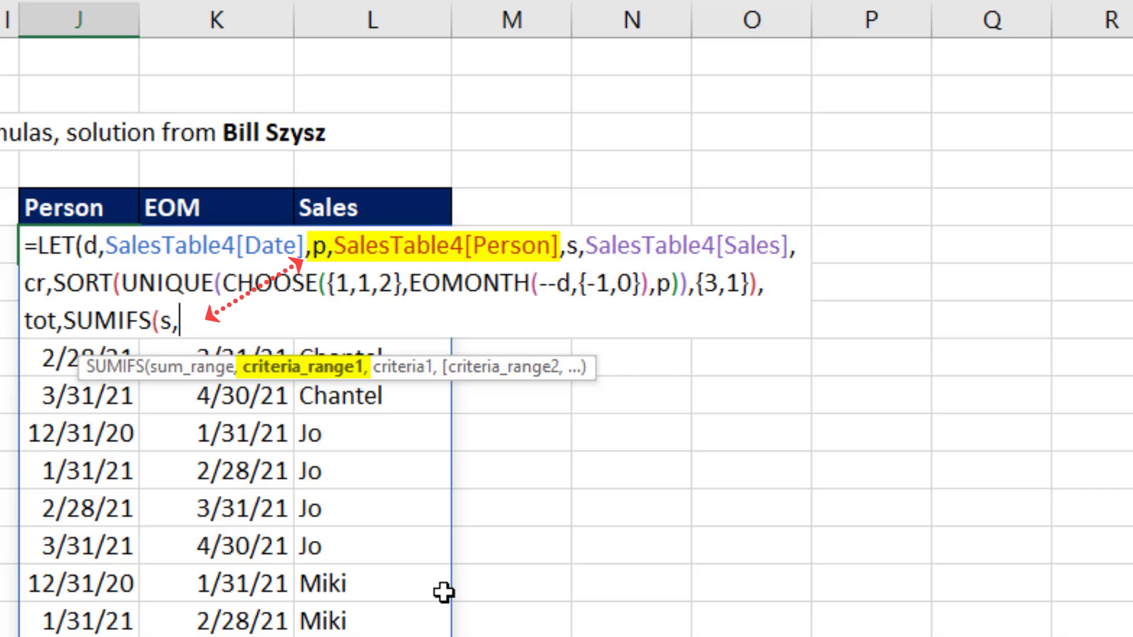
text(p)
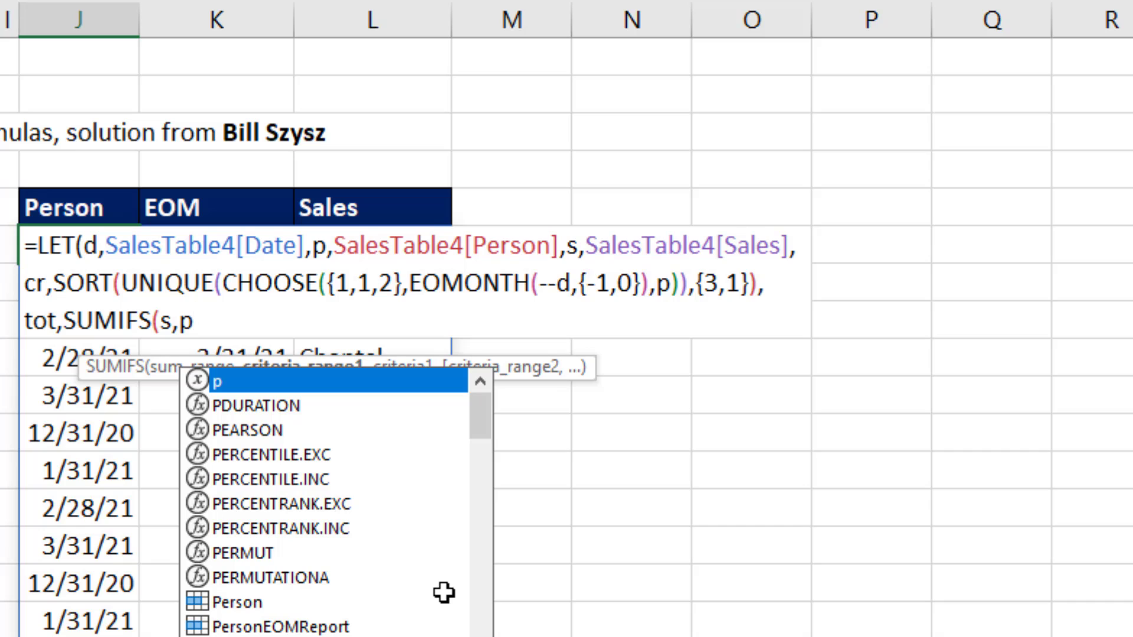
text(,)
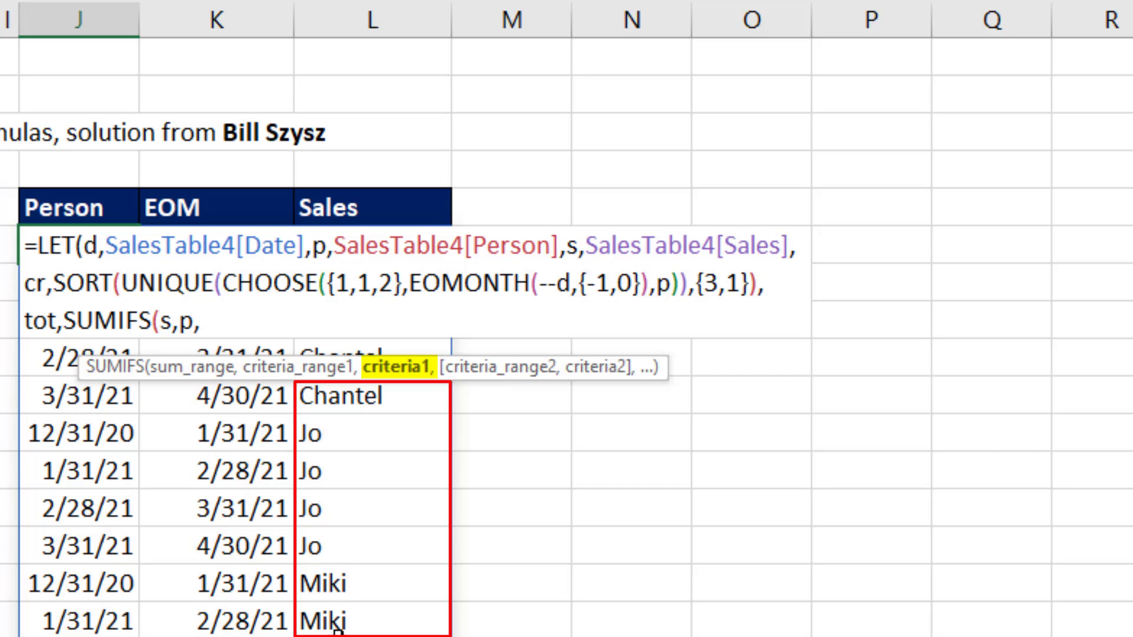
Step: Enter INDEX(cr,,3) as criteria1 of the SUMIFS, leaving row_num empty
text(in)
key(Tab)
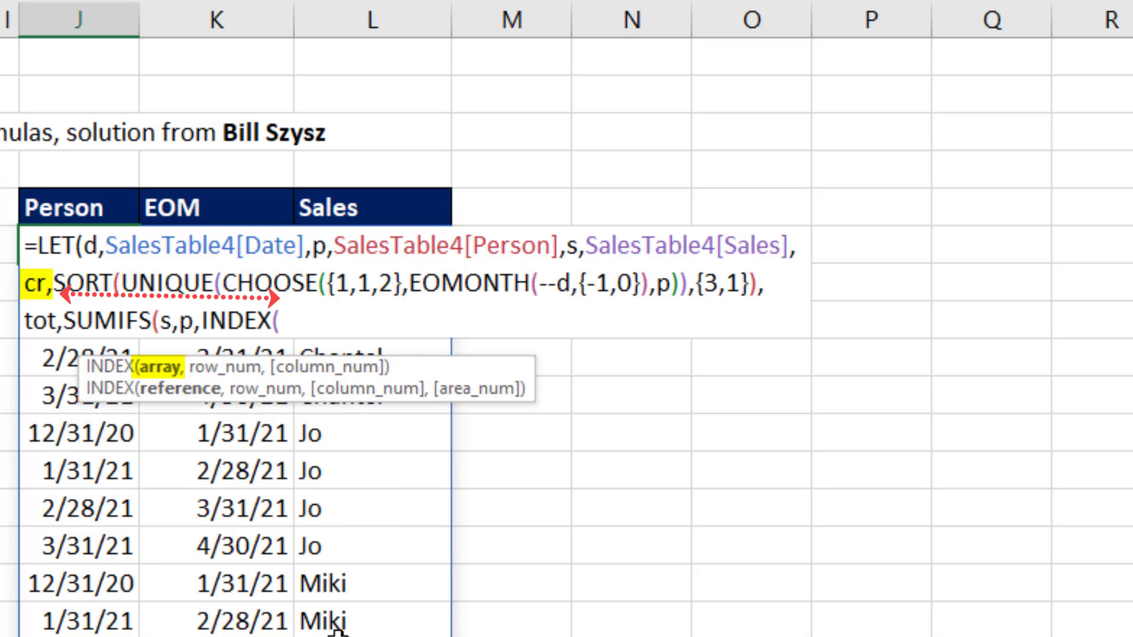
text(cr)
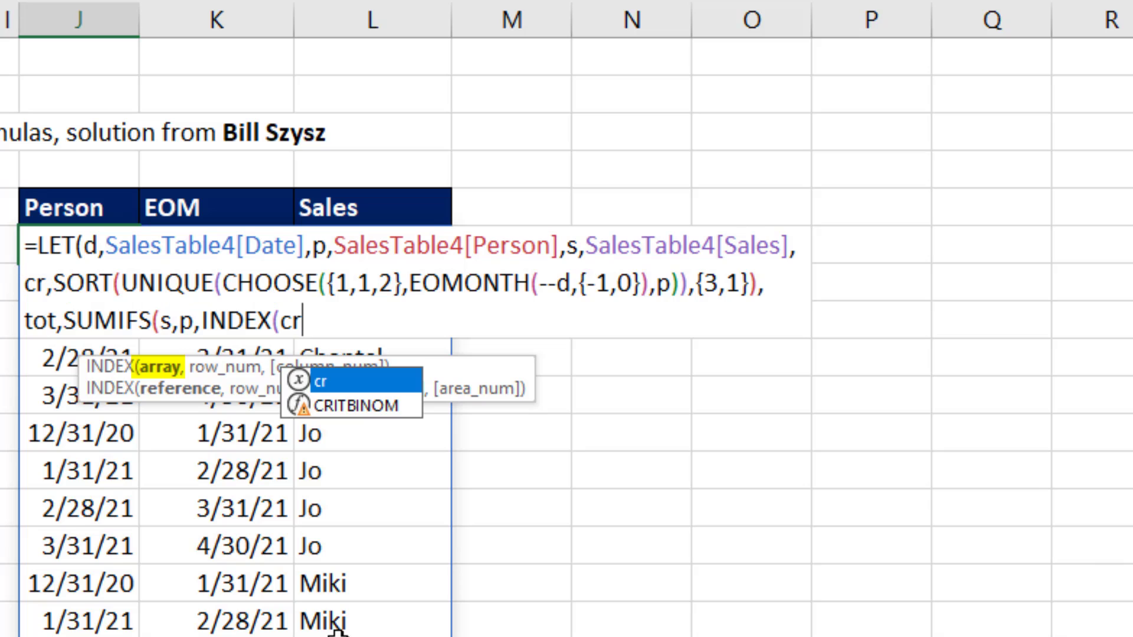
text(,)
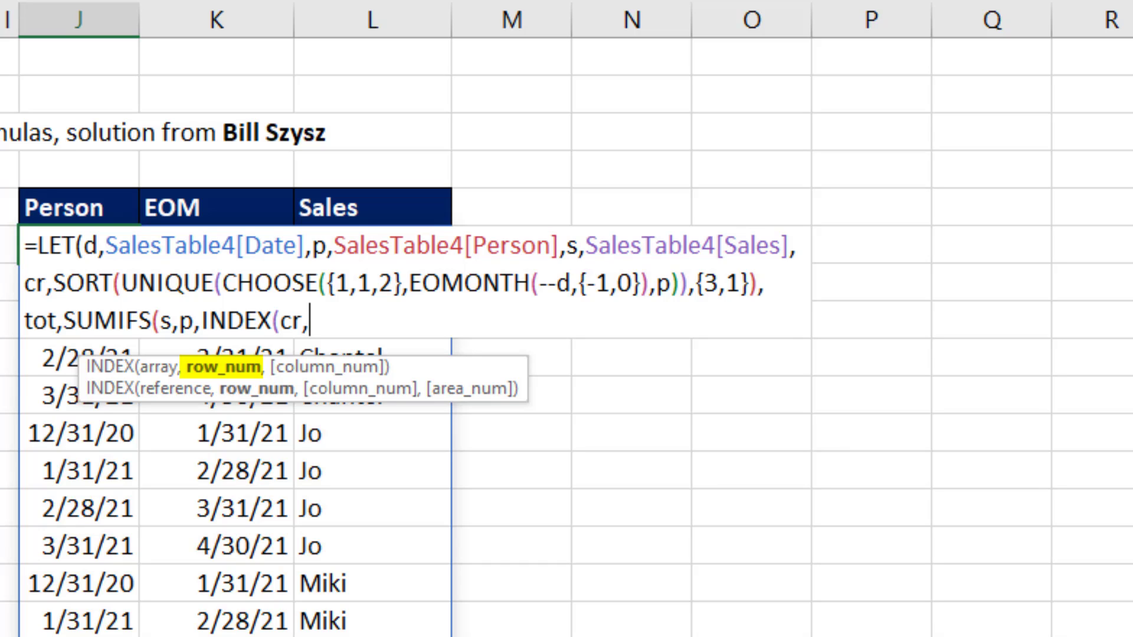
text(0)
key(BackSpace)
text(,)
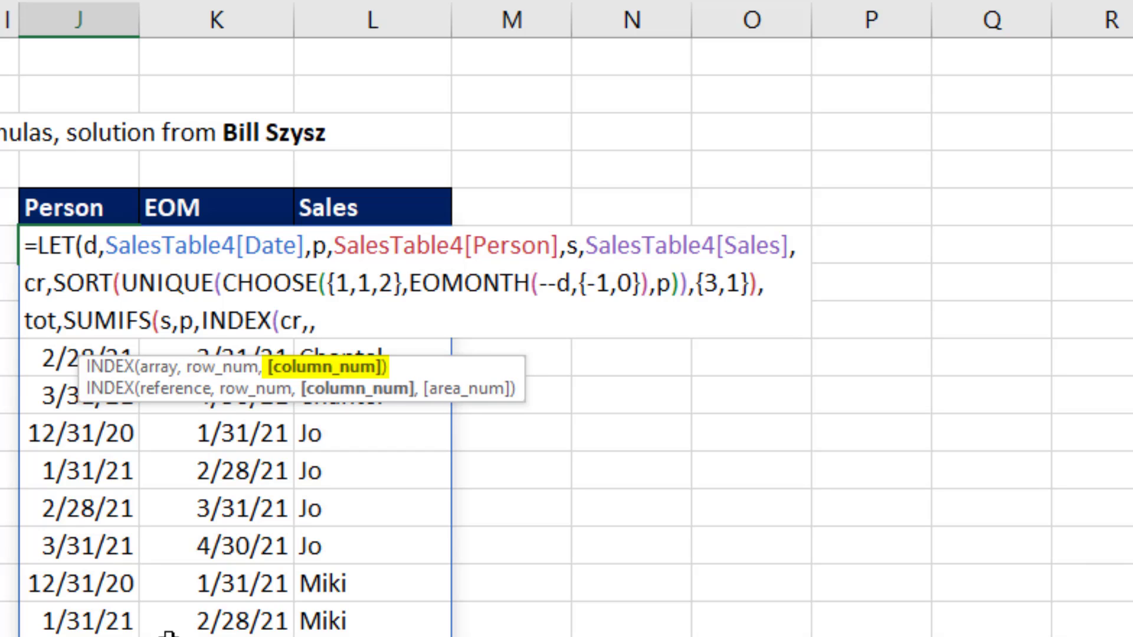
text(3)
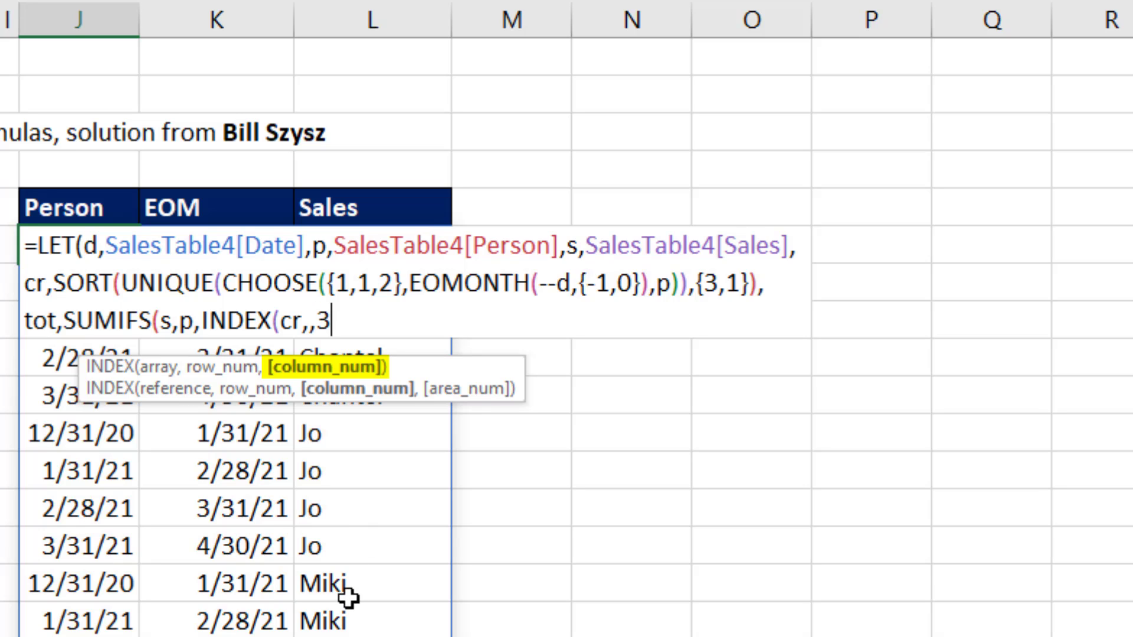
text())
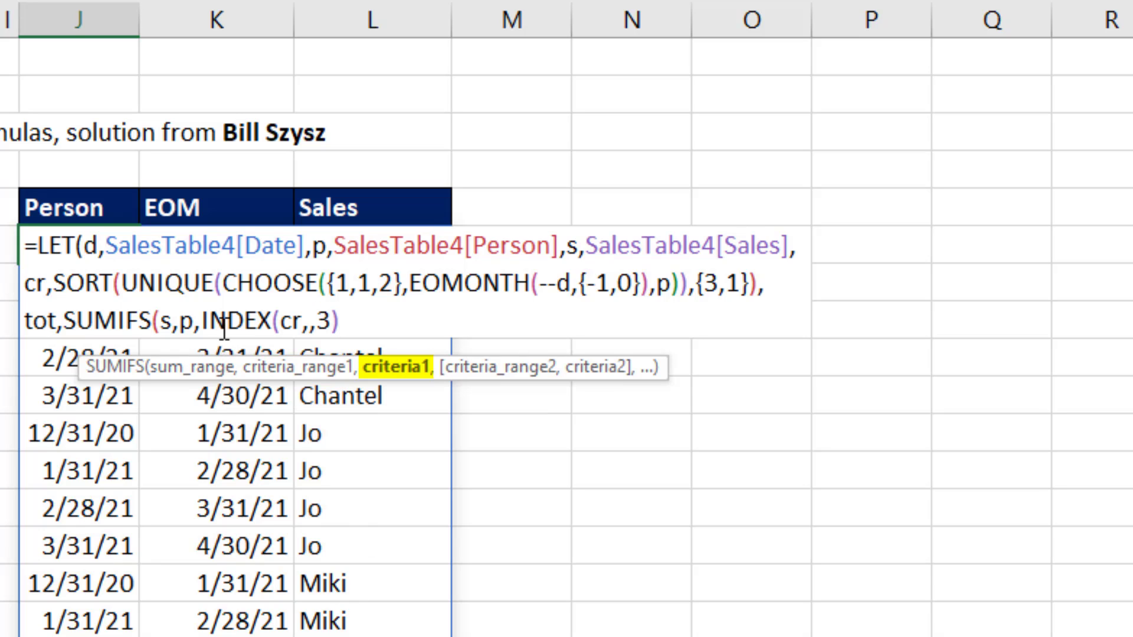
Step: Copy the INDEX(cr,,3) expression and add d as criteria_range2 of the SUMIFS
drag(204, 320, 373, 319)
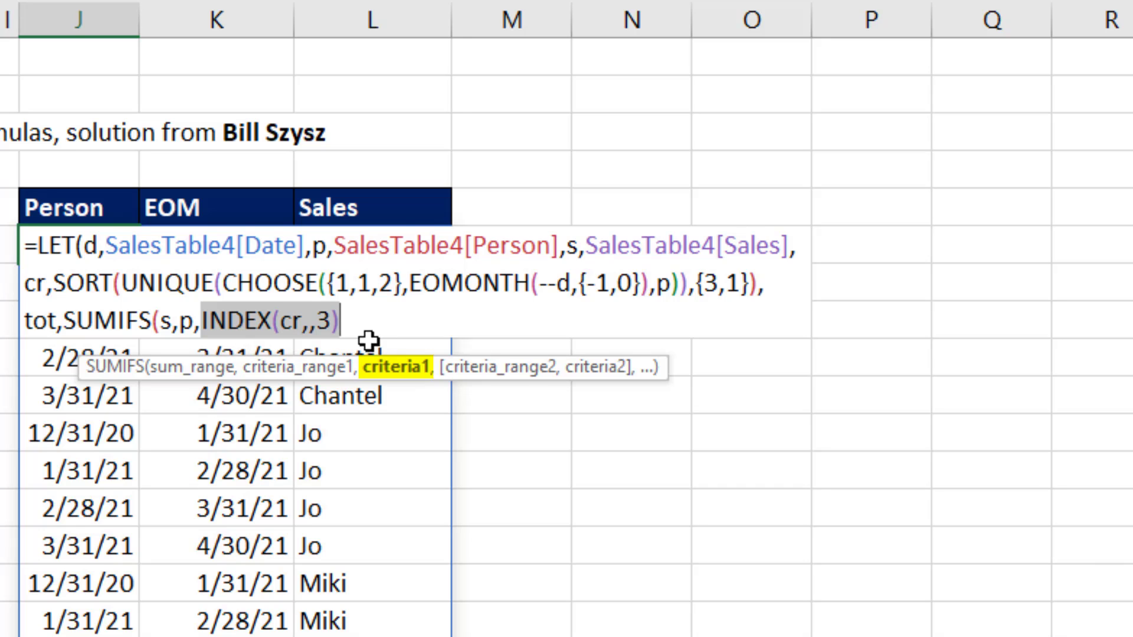
key(ctrl+c)
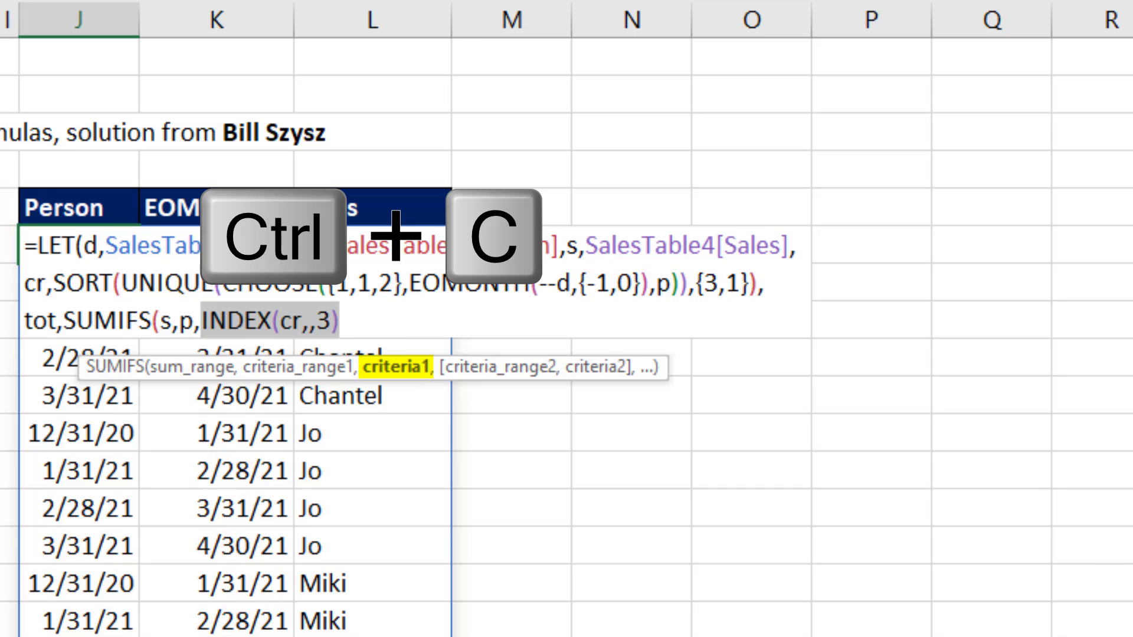
key(Right)
text(,)
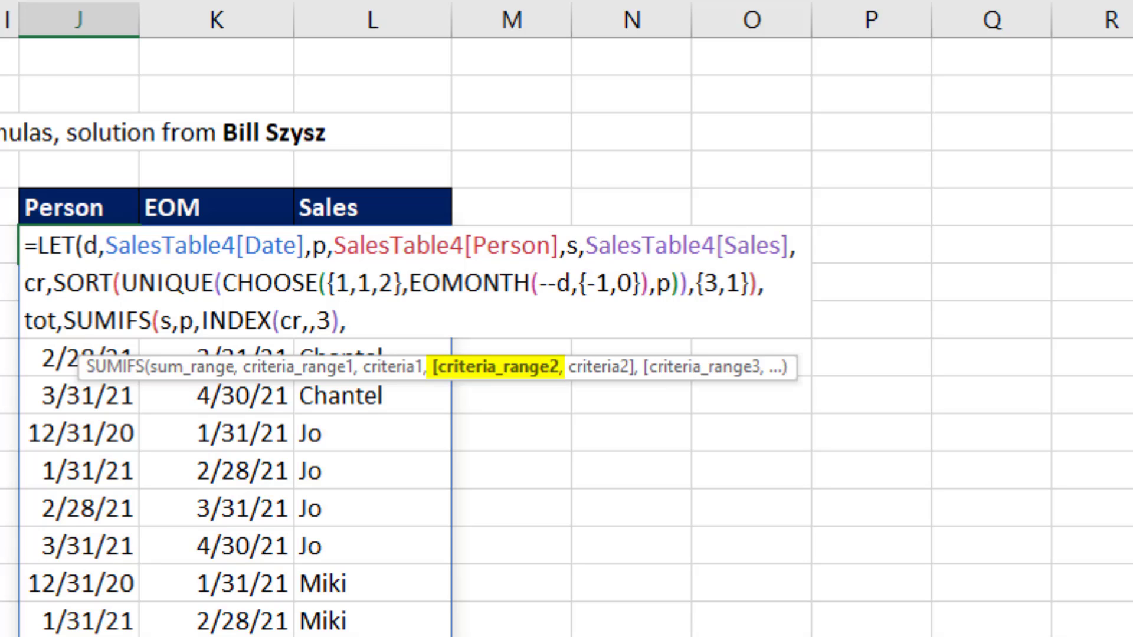
text(d)
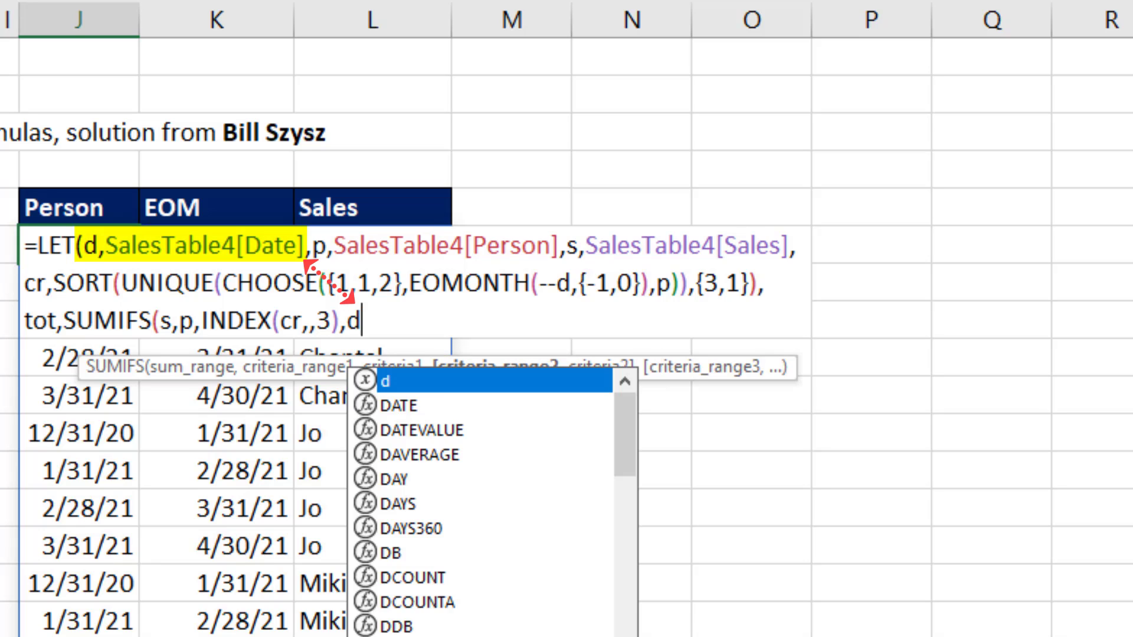
text(,)
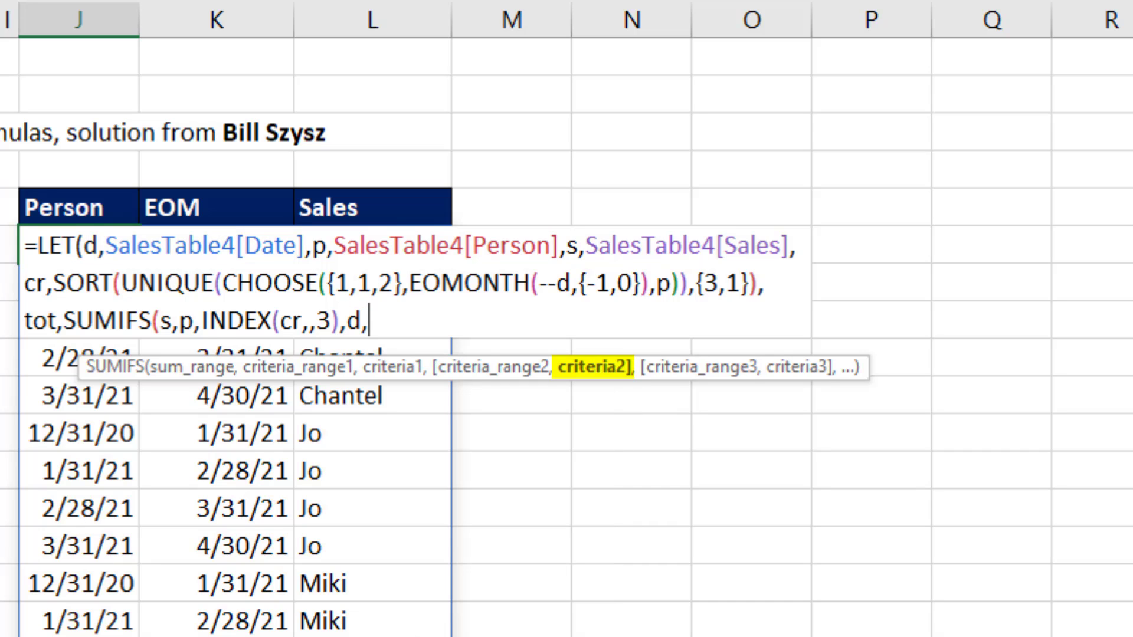
text(">"&)
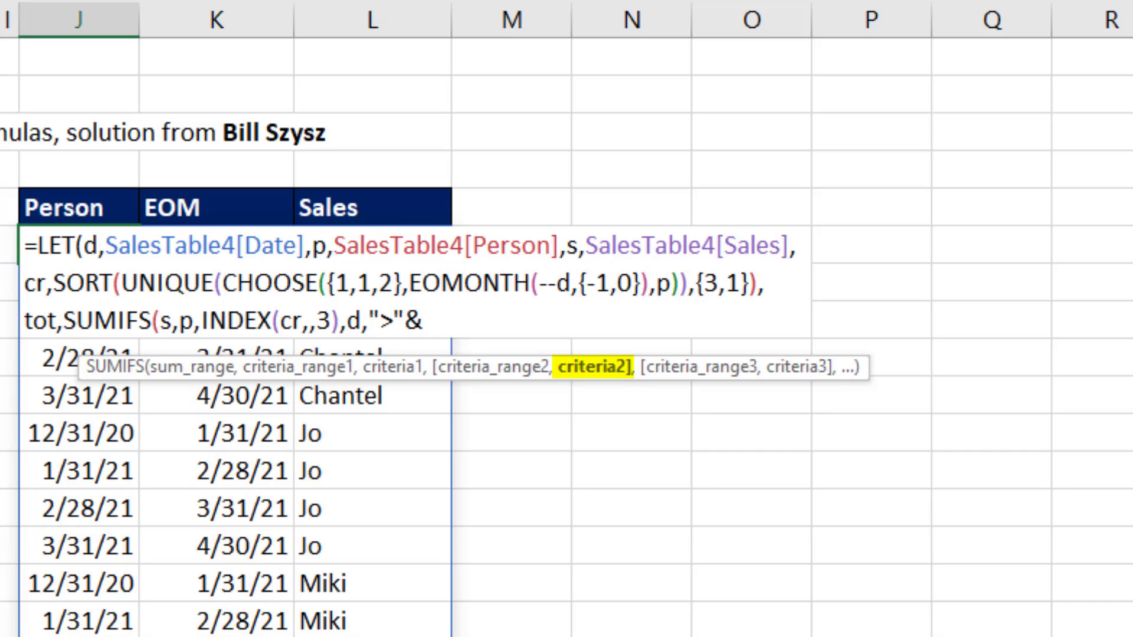
Step: Set criteria2 of the SUMIFS to ">"&INDEX(cr,,1), reusing the copied INDEX expression with its column number changed to 1
key(ctrl+v)
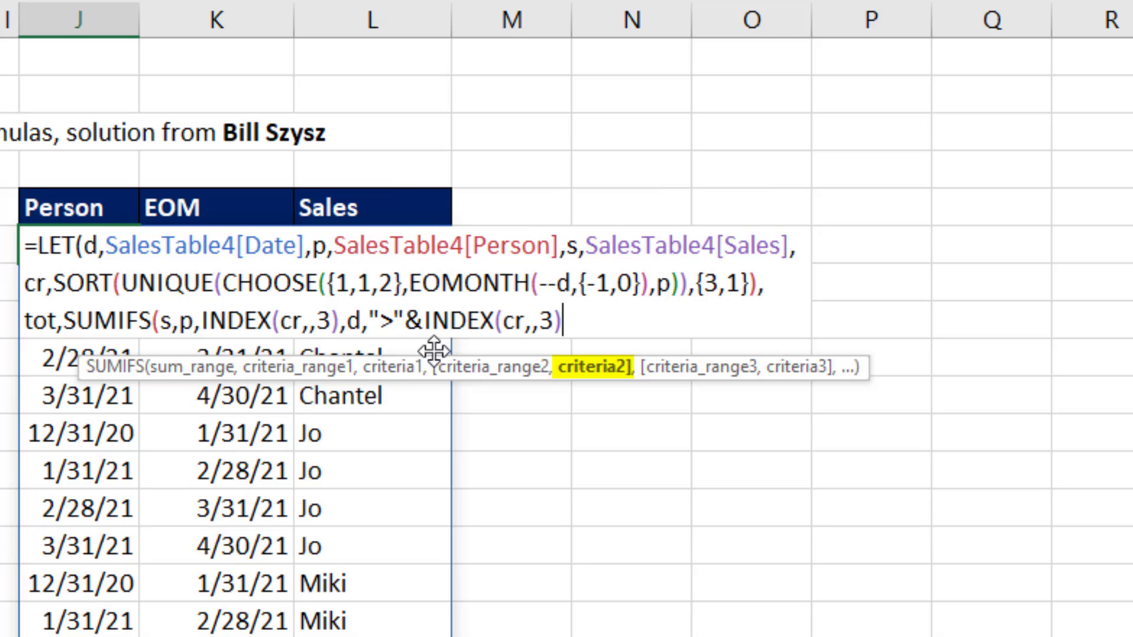
drag(540, 321, 555, 321)
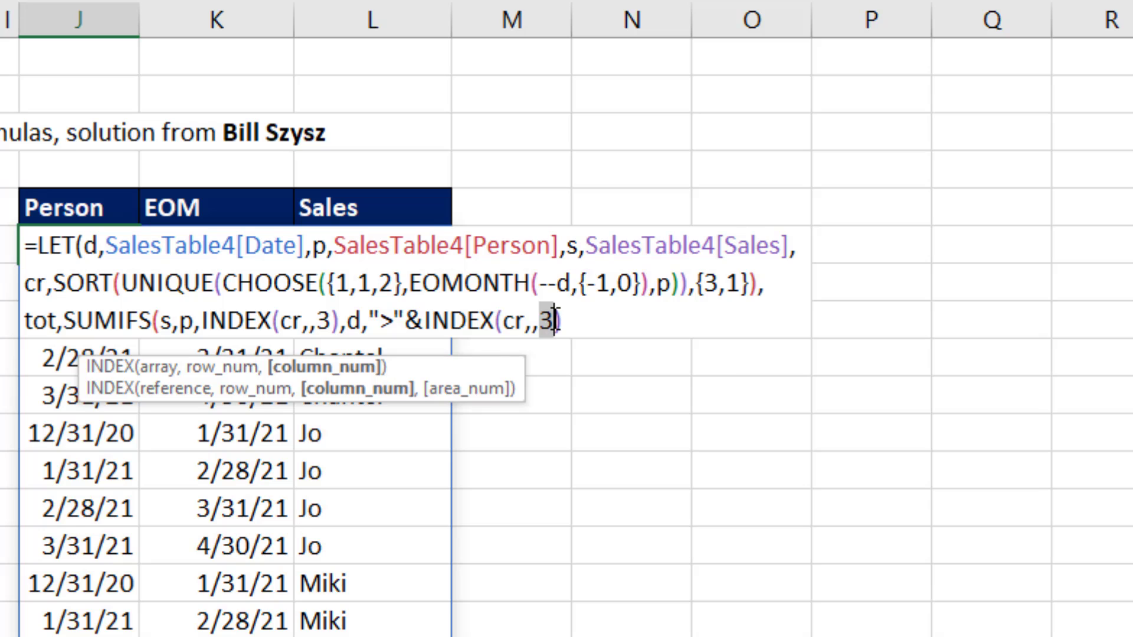
text(1)
key(Right)
click(595, 367)
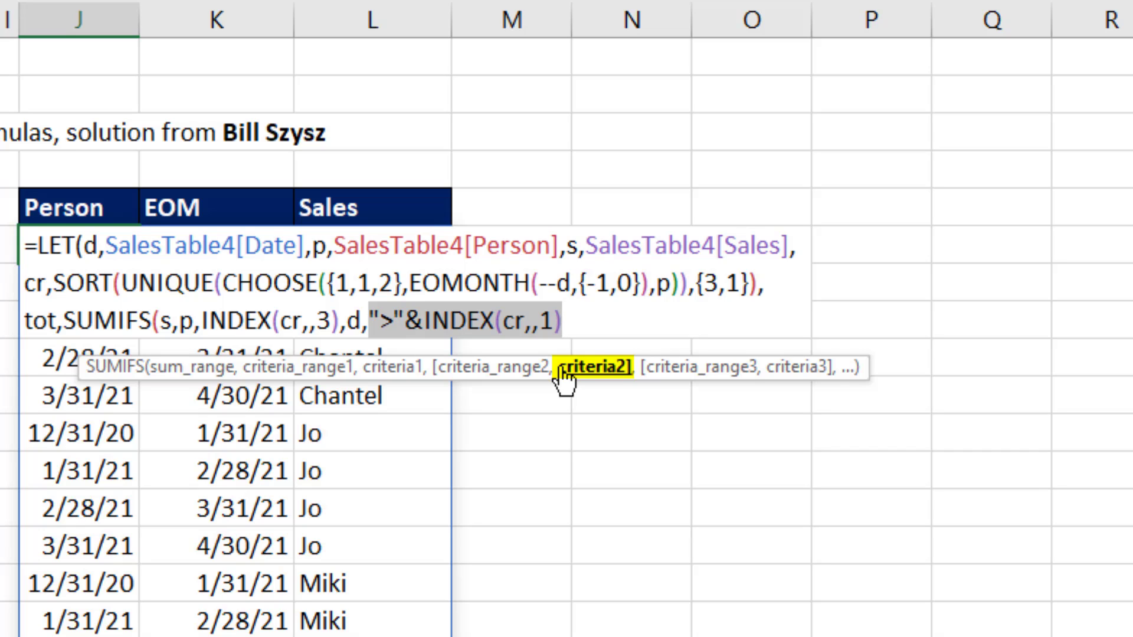
click(587, 319)
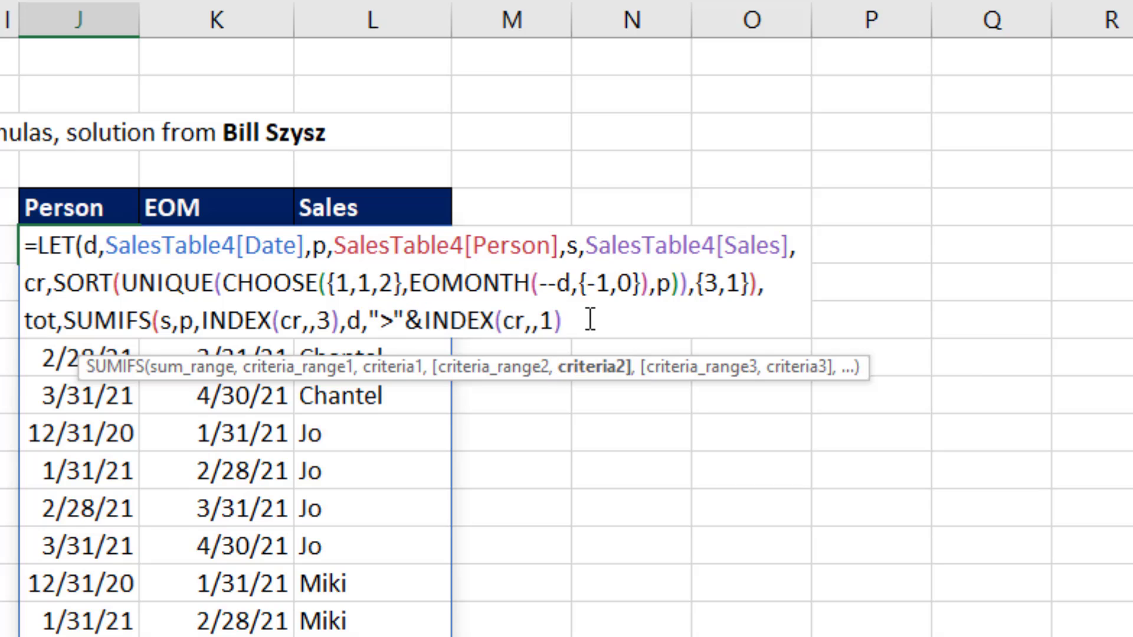
Step: Add d as criteria_range3 with "<="&INDEX(cr,,2) as criteria3, reusing the copied INDEX expression with column number 2
text(,)
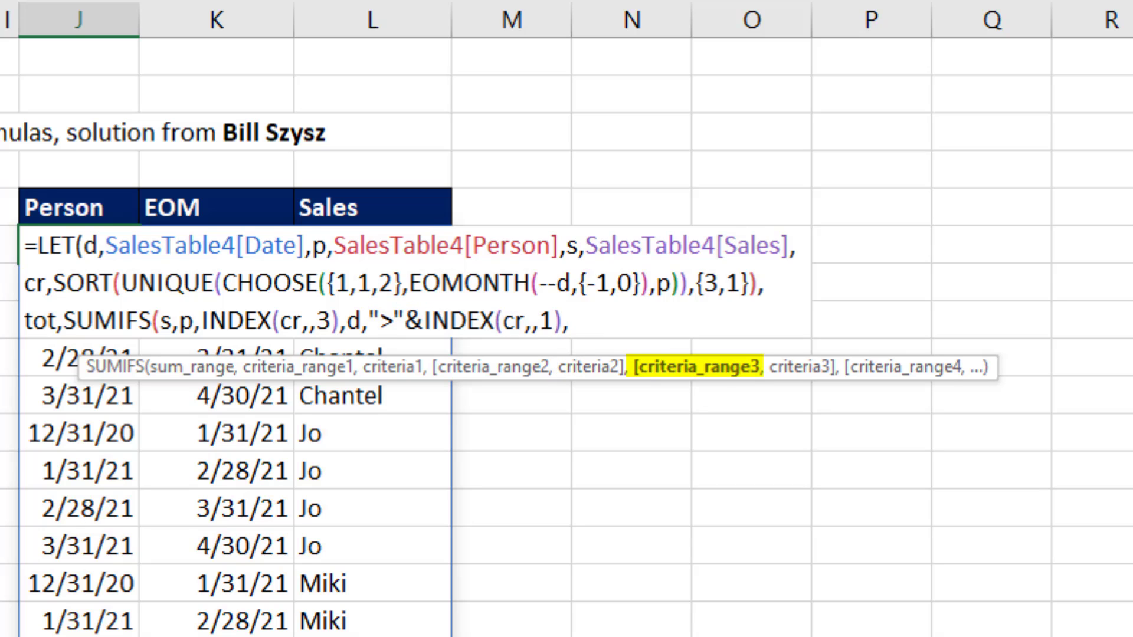
text(d,)
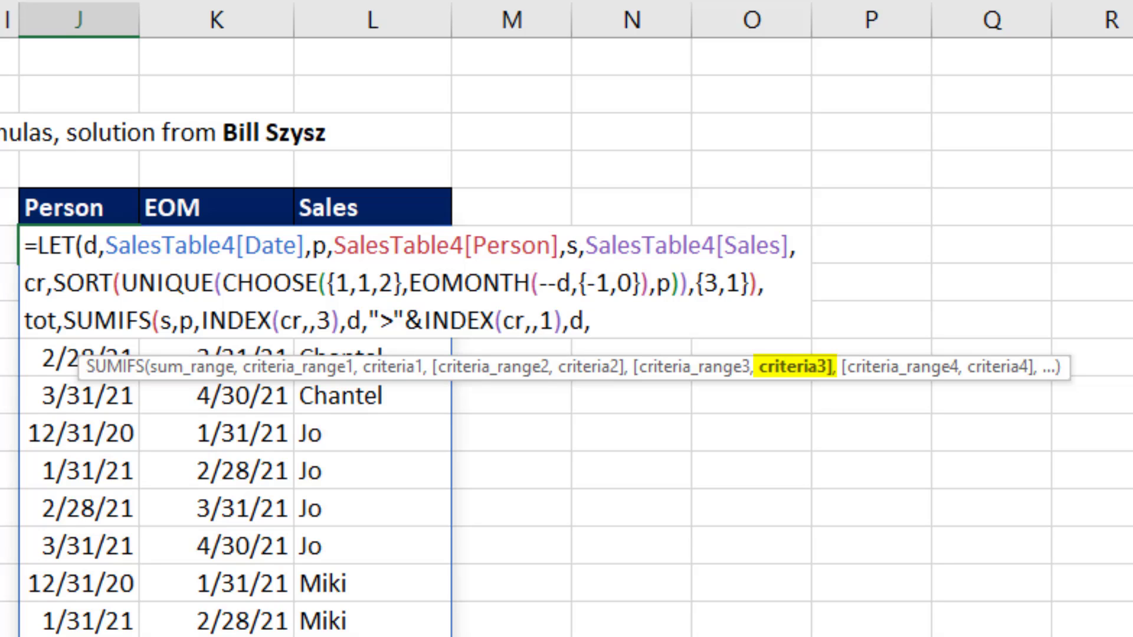
text(")
text(<= )
text(&)
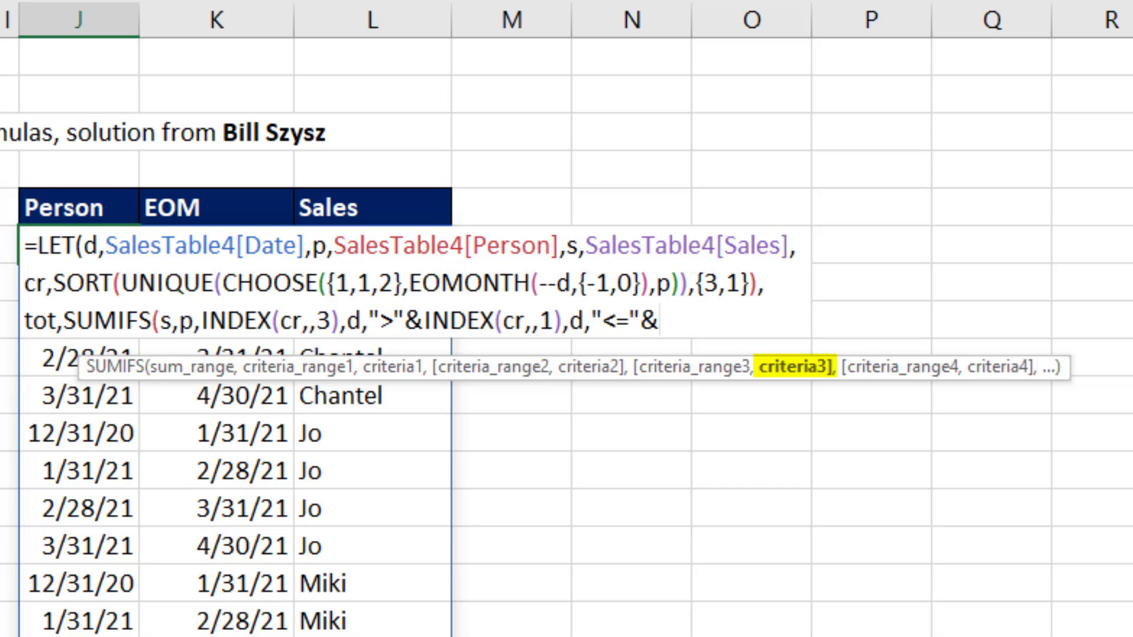
key(ctrl+v)
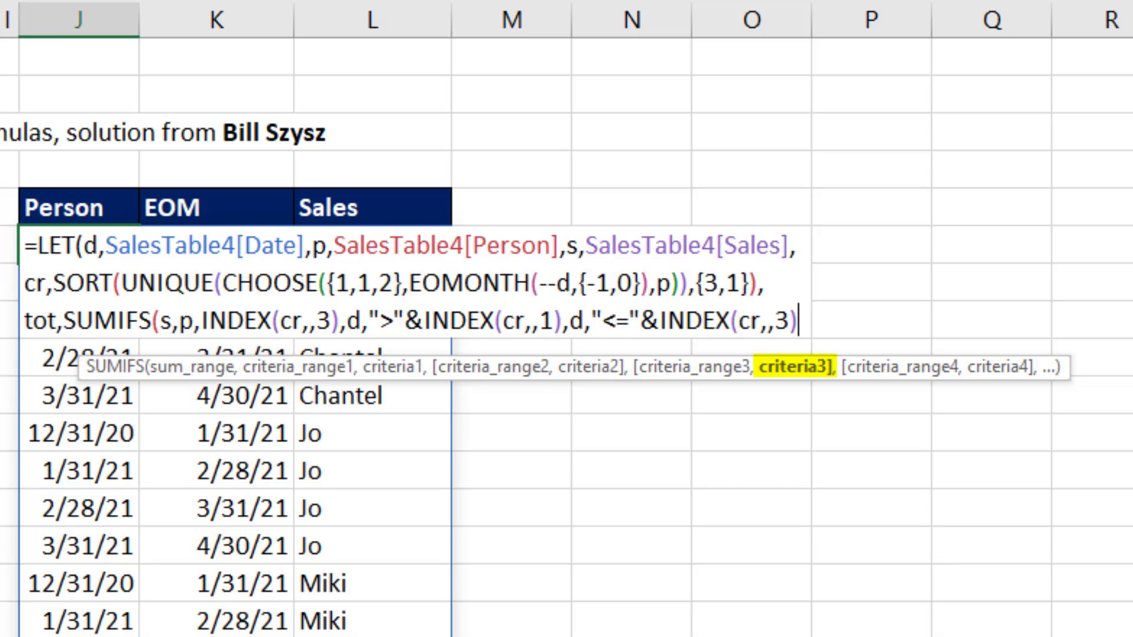
double_click(783, 320)
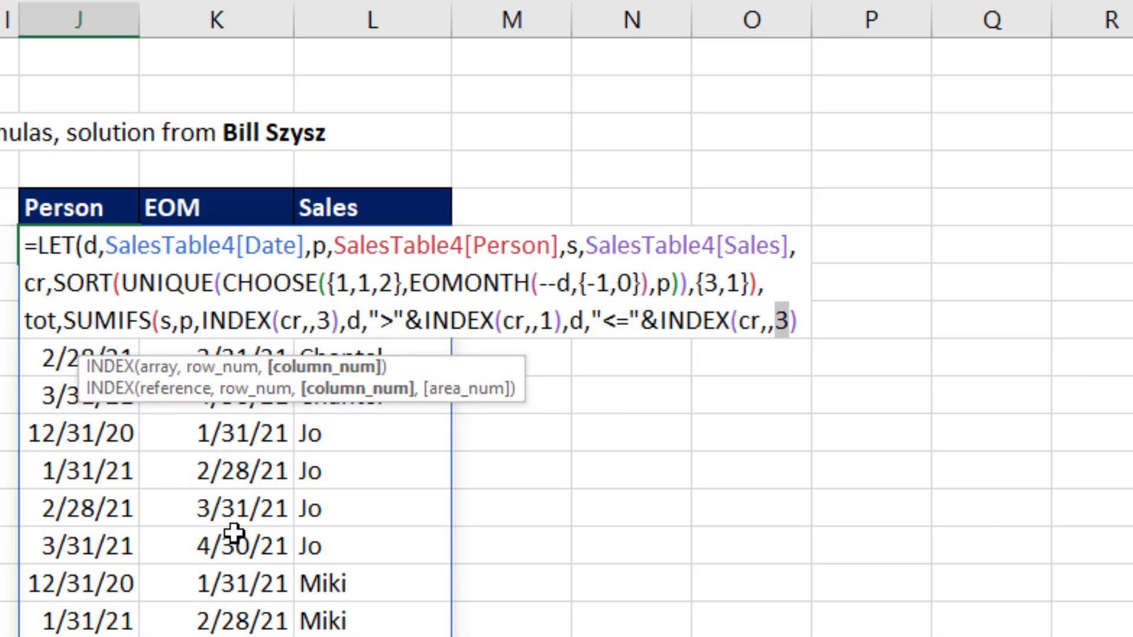
text(2)
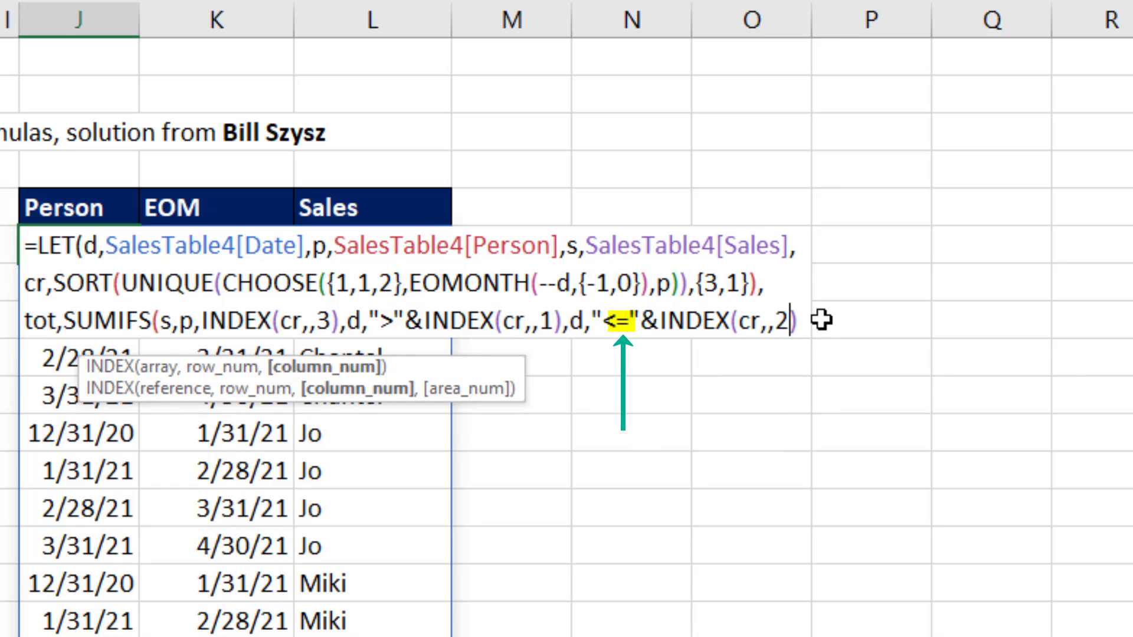
click(810, 316)
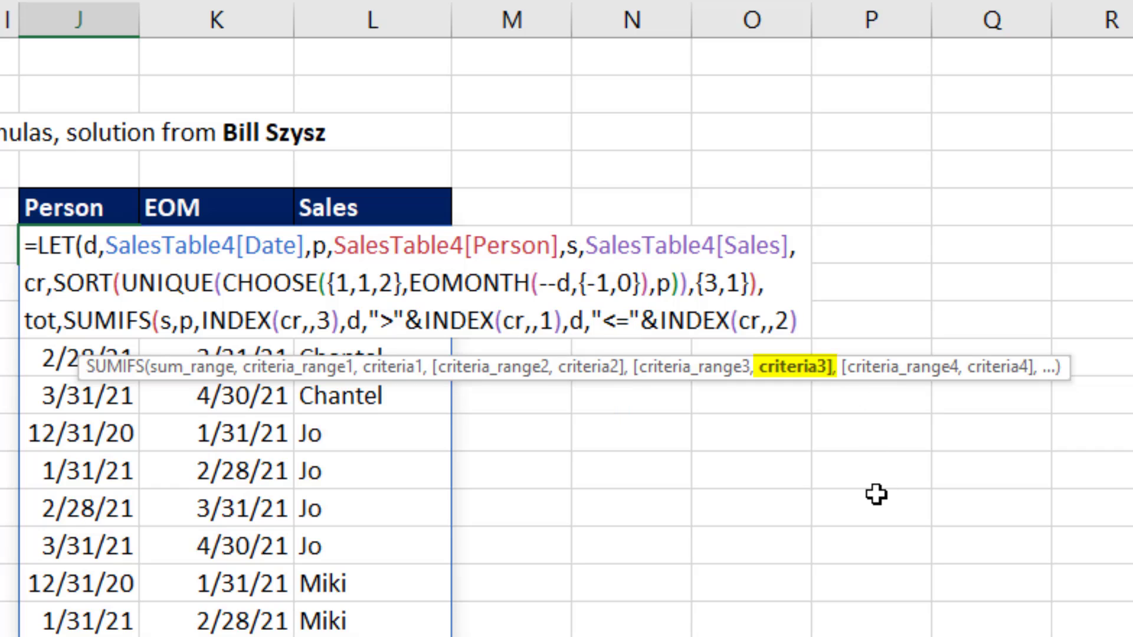
Step: Close the SUMIFS, return tot as the final calculation of the LET, and enter the formula
text())
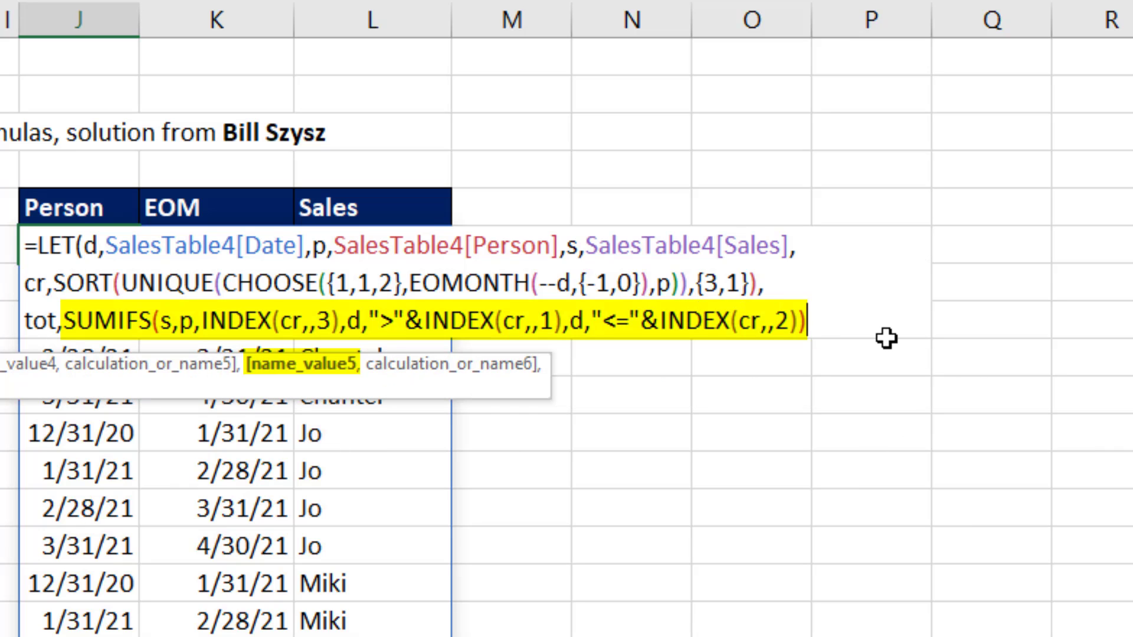
text(,)
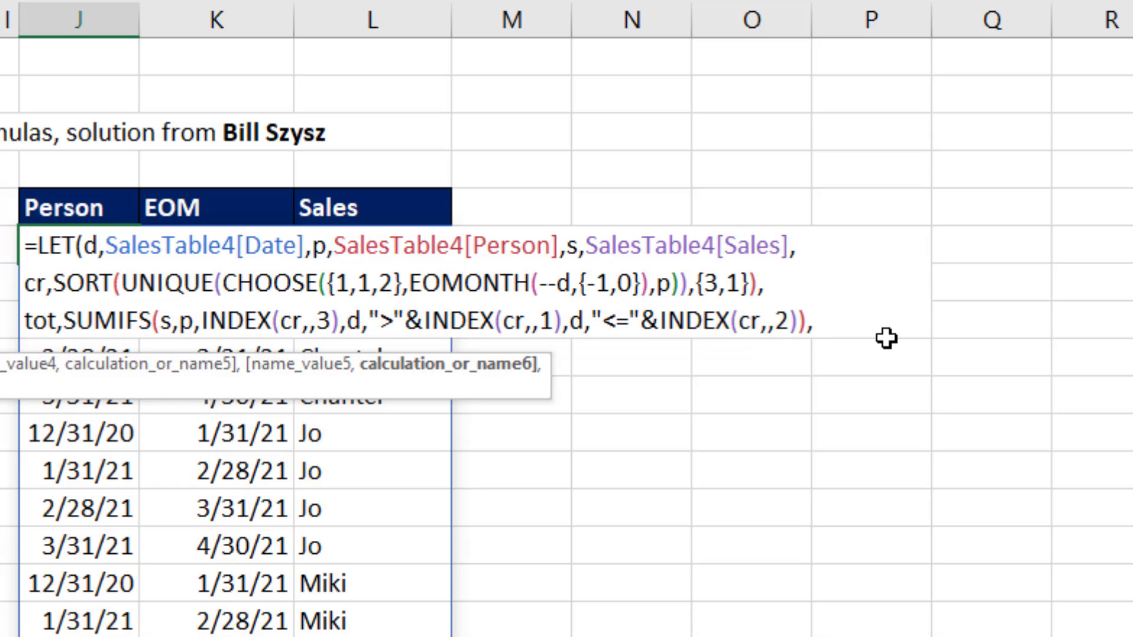
text(tot)
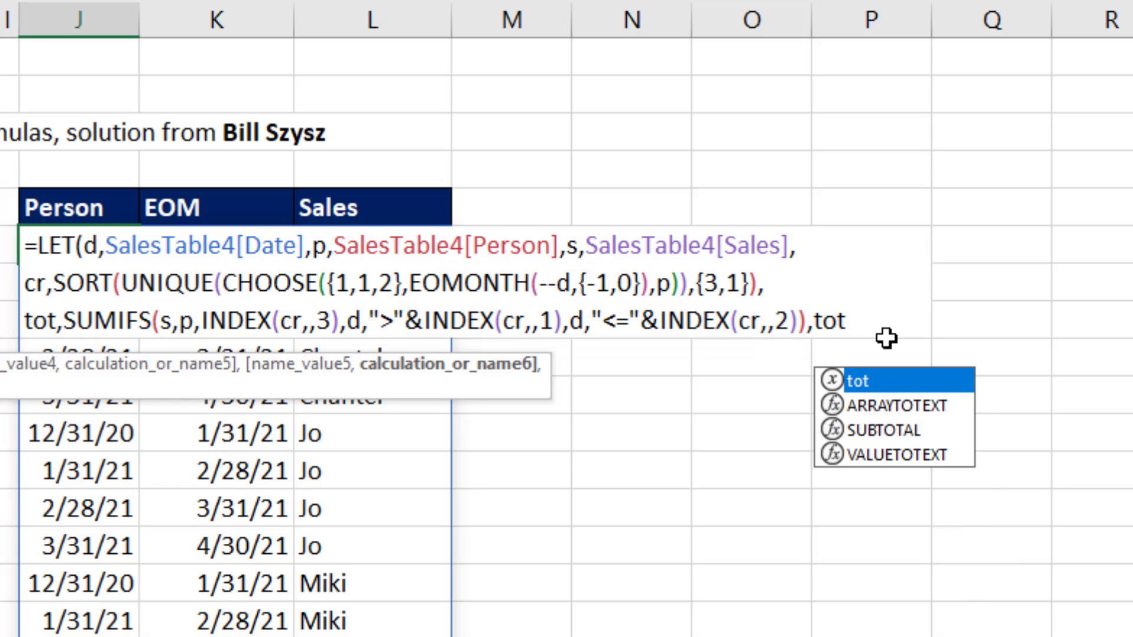
text())
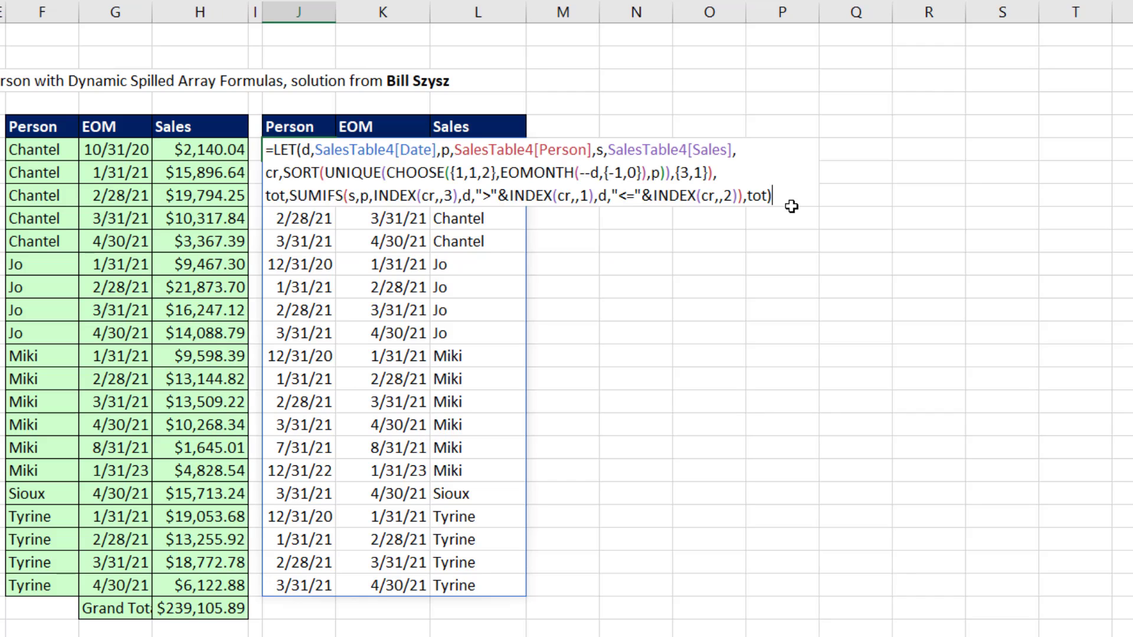
key(Return)
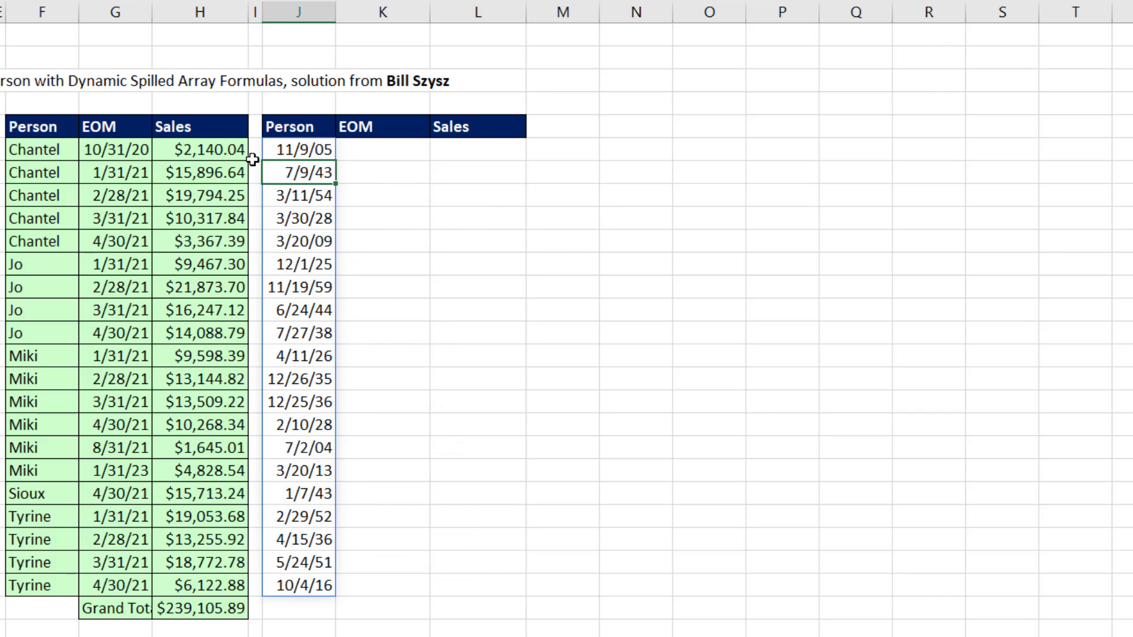
Step: Apply the General number format to the spilled results in column J
drag(324, 149, 328, 587)
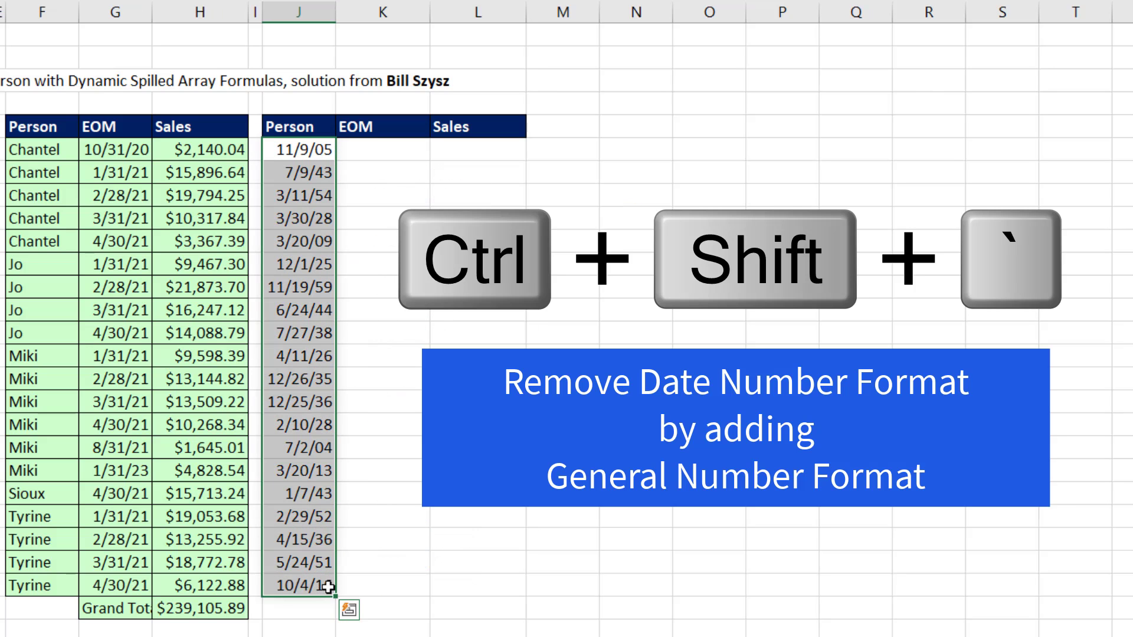
key(ctrl+shift+grave)
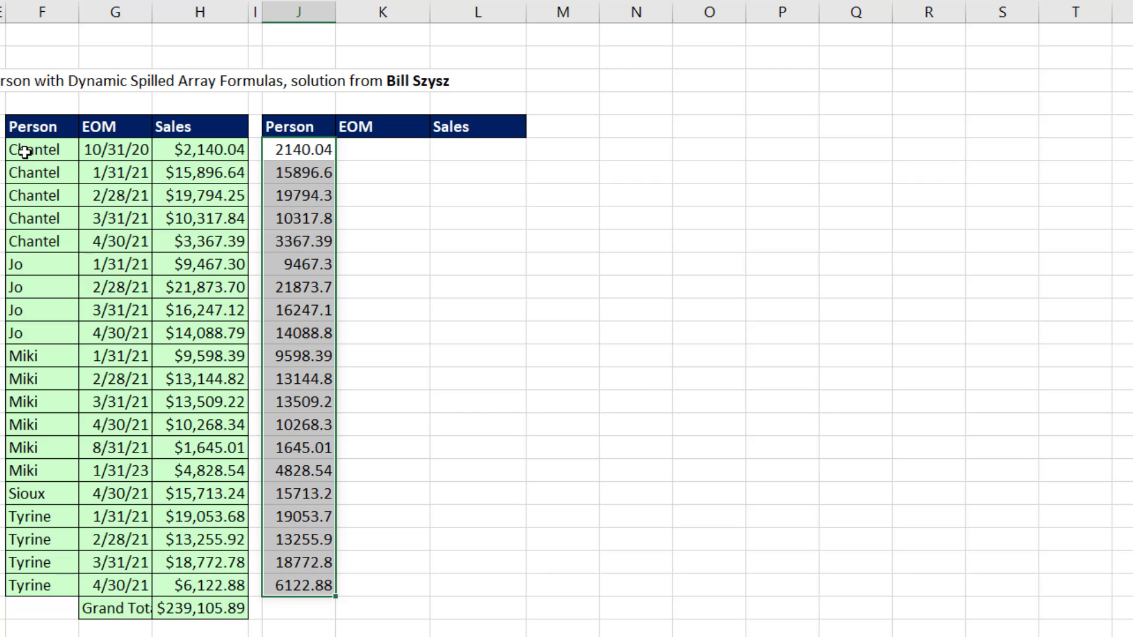
Step: Reopen the LET formula in J6, remove the final tot and closing parenthesis, and add a line break
click(318, 154)
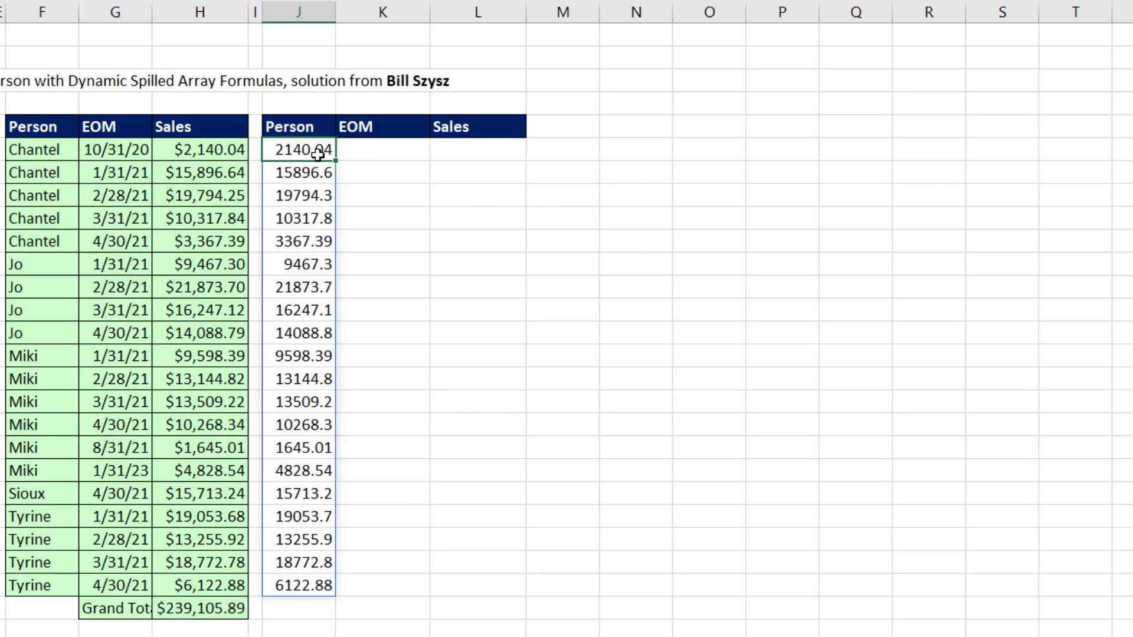
key(F2)
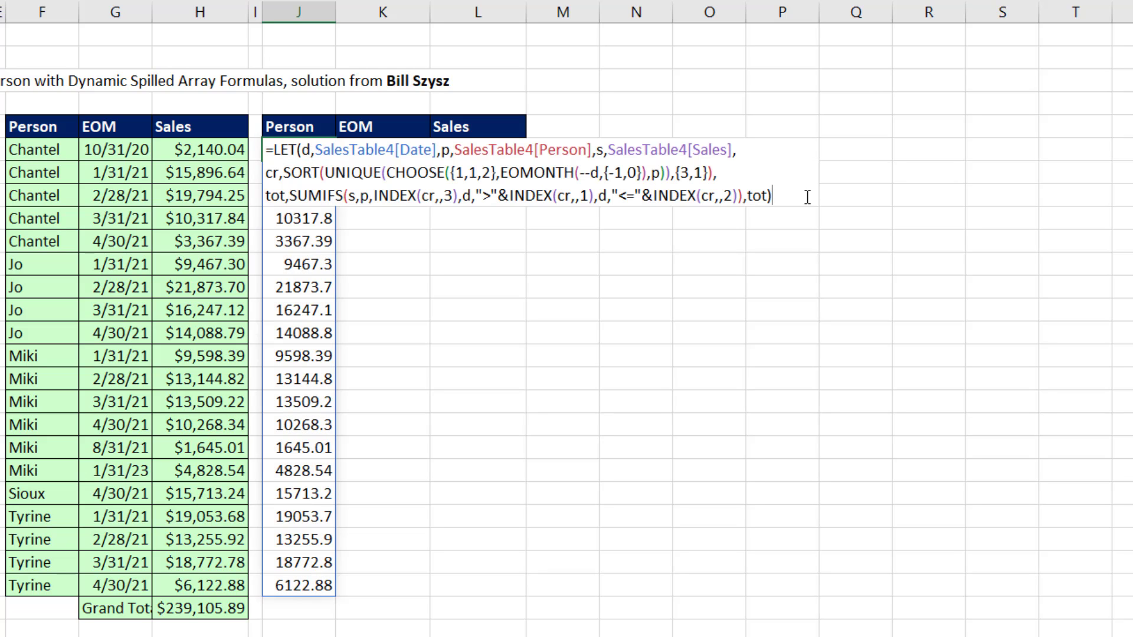
key(BackSpace)
key(BackSpace)
key(BackSpace)
key(BackSpace)
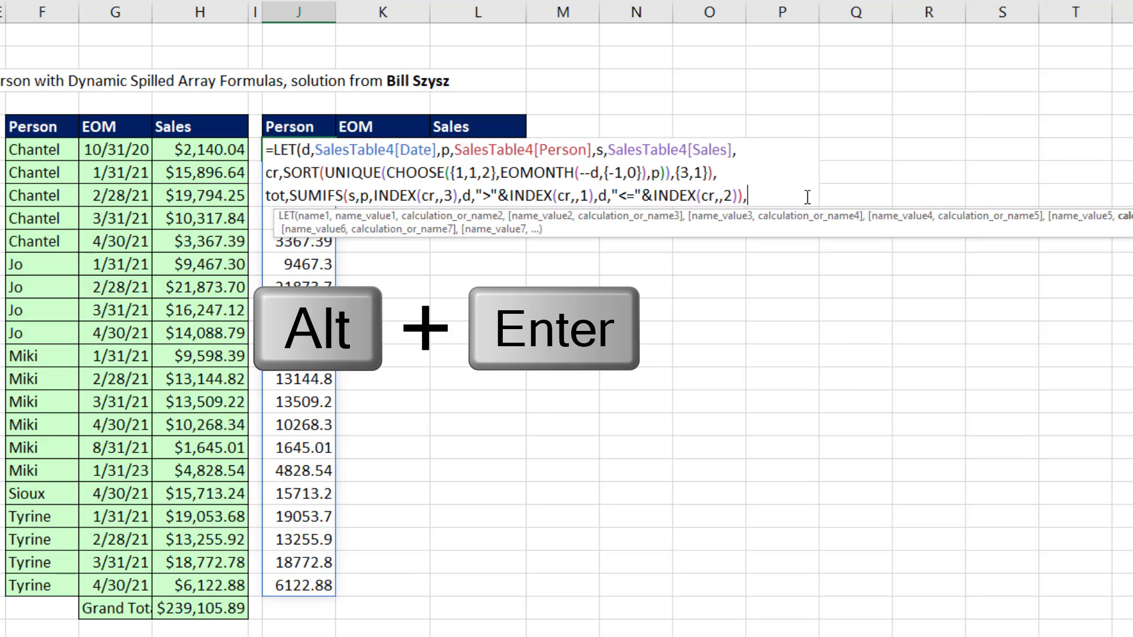
key(alt+Return)
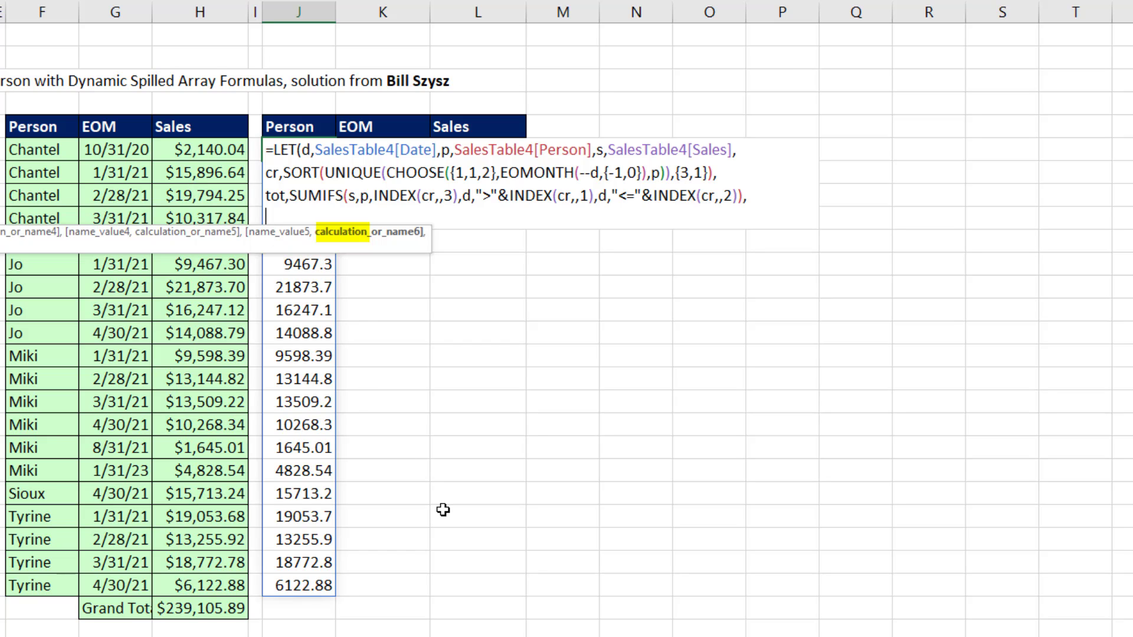
Step: Begin a CHOOSE function with index_num {1,2,3} as the final calculation of the LET
text(ch)
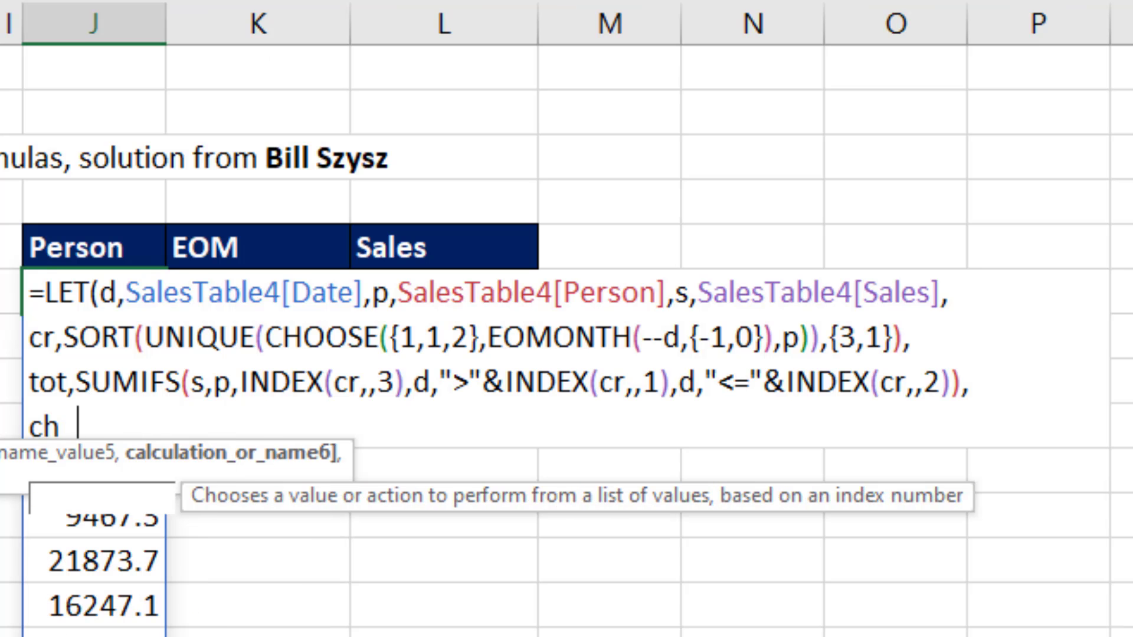
key(Tab)
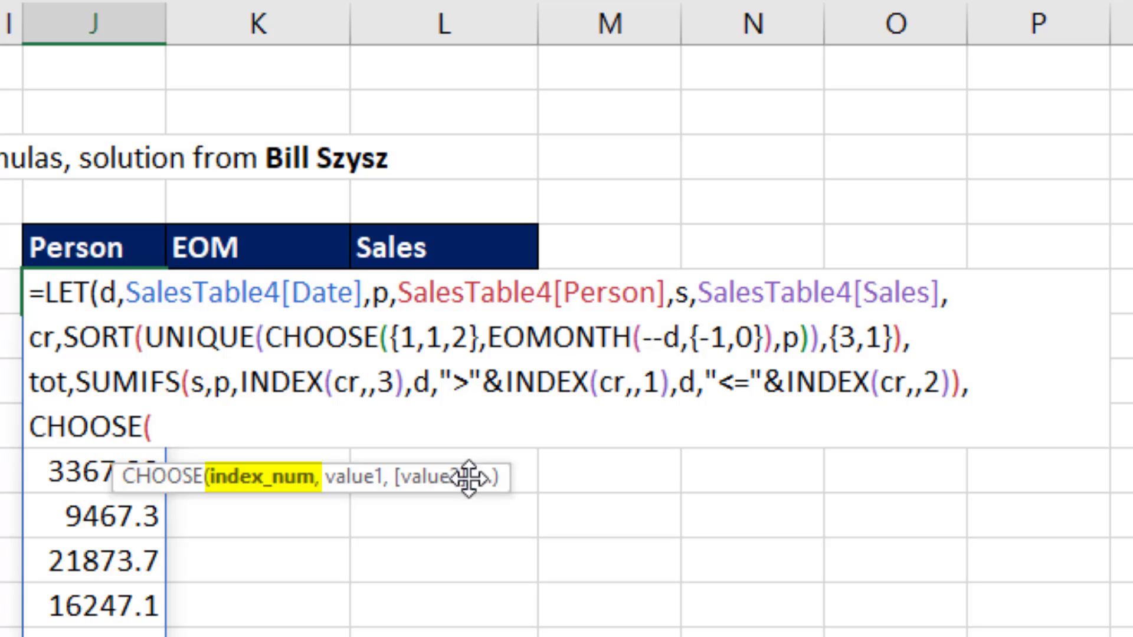
text({)
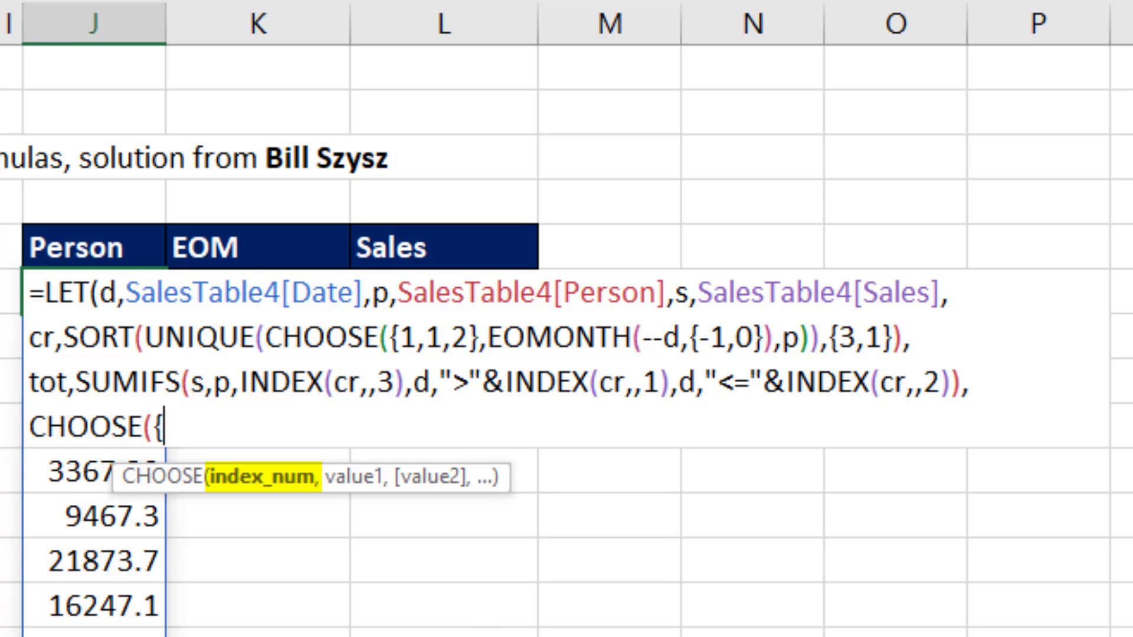
text(1,2,3})
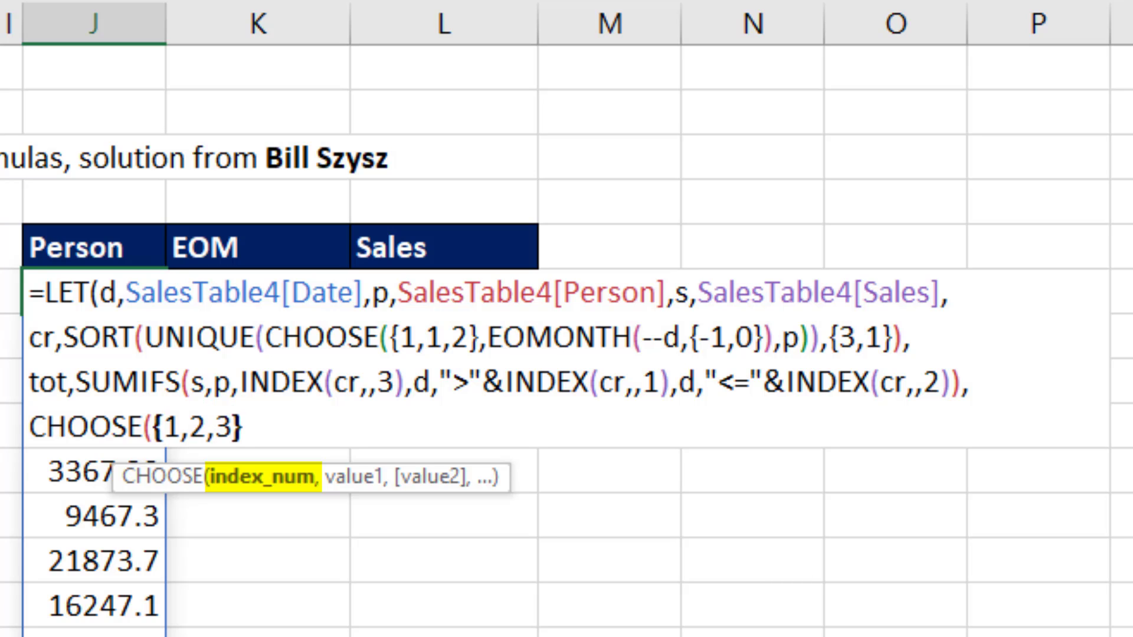
text(,)
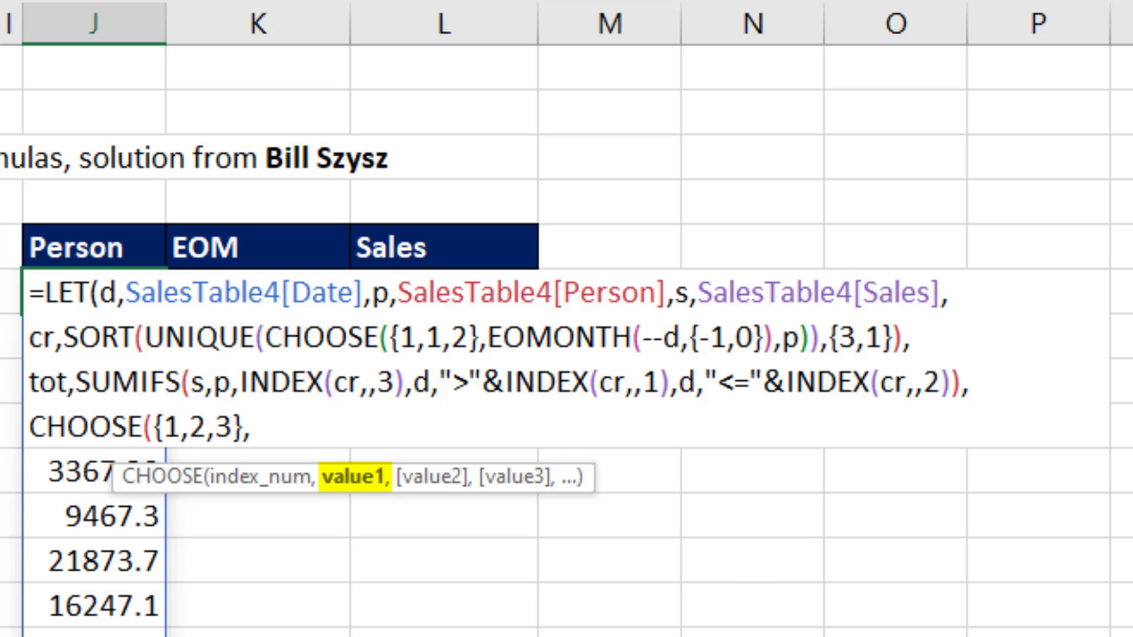
Step: Set value1 of CHOOSE to INDEX(cr,,3) and value2 to INDEX(cr,,2), reusing the copied INDEX expression
text(INDEX(cr,,3))
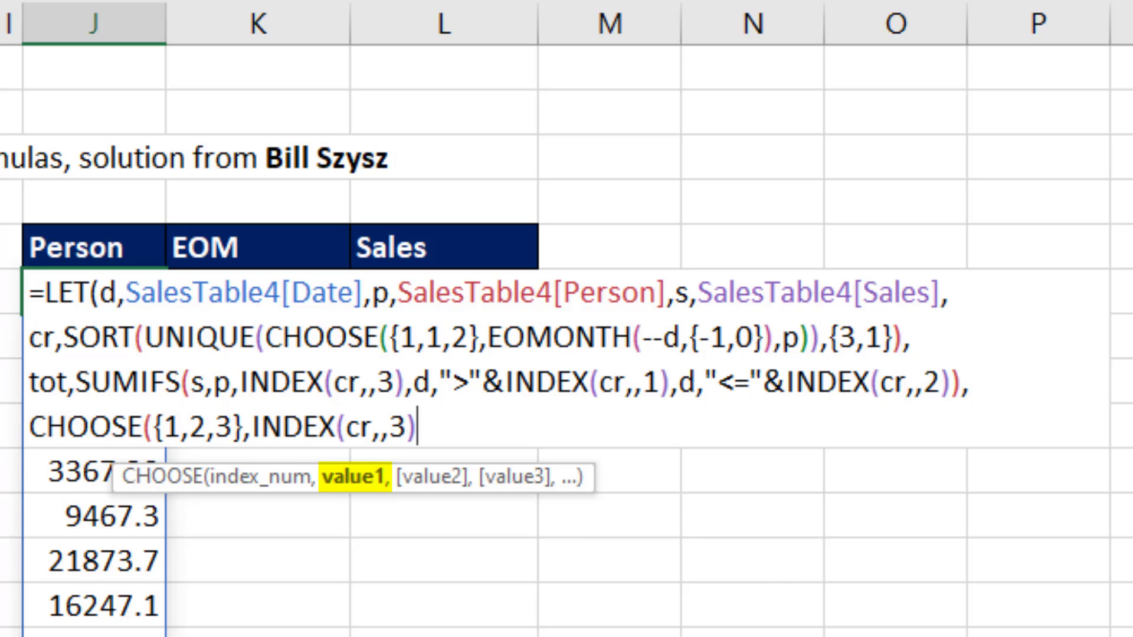
text(,)
text(INDEX(cr,,3))
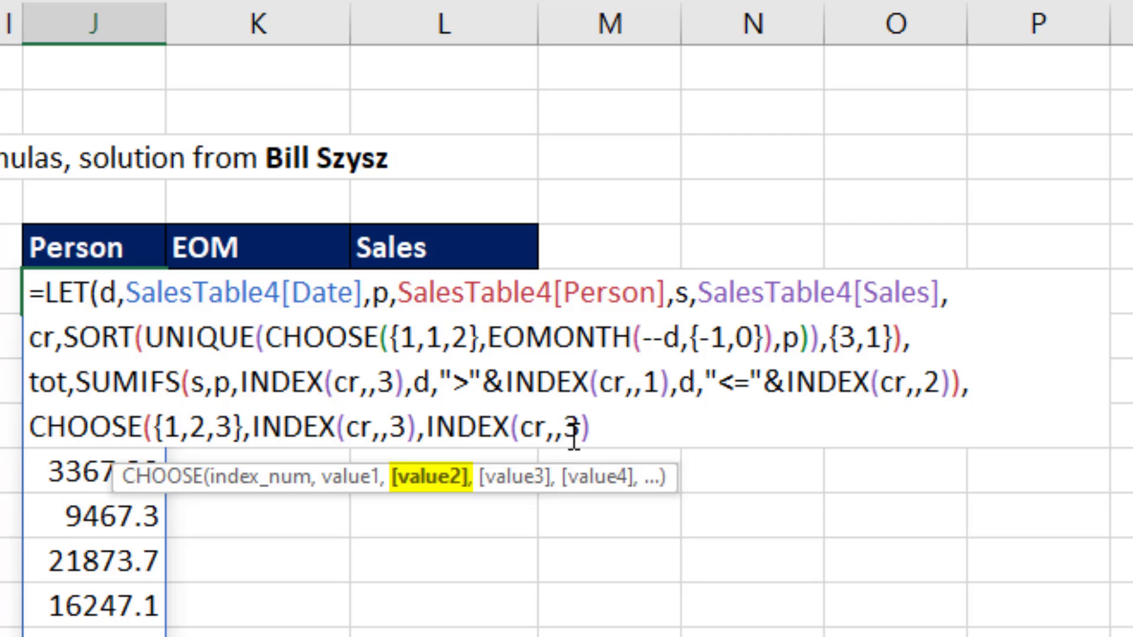
double_click(570, 430)
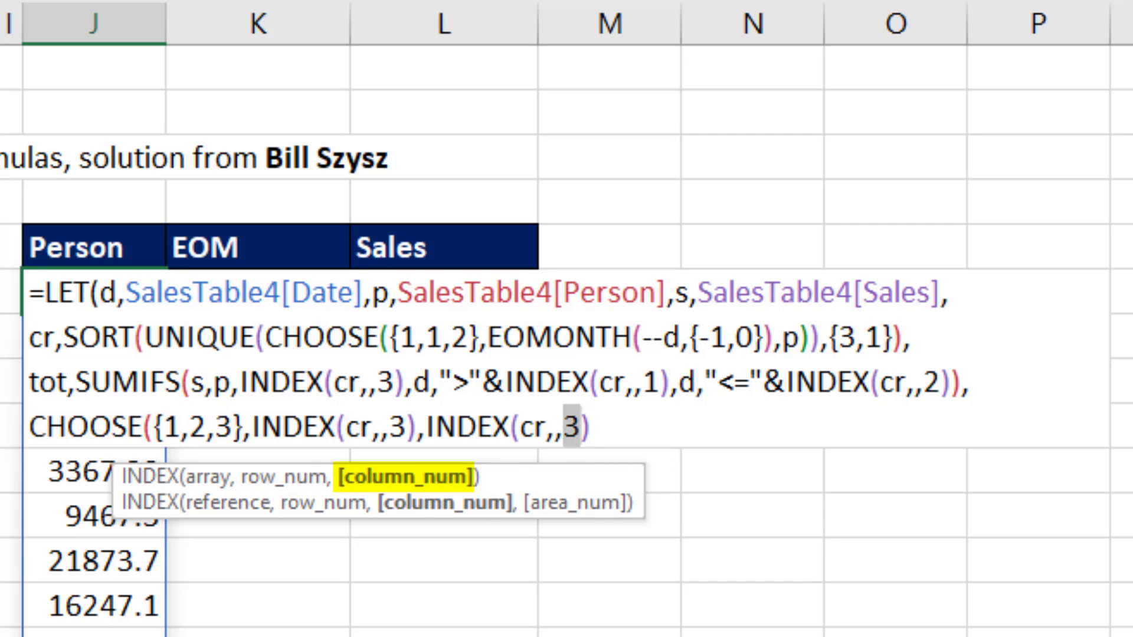
text(2)
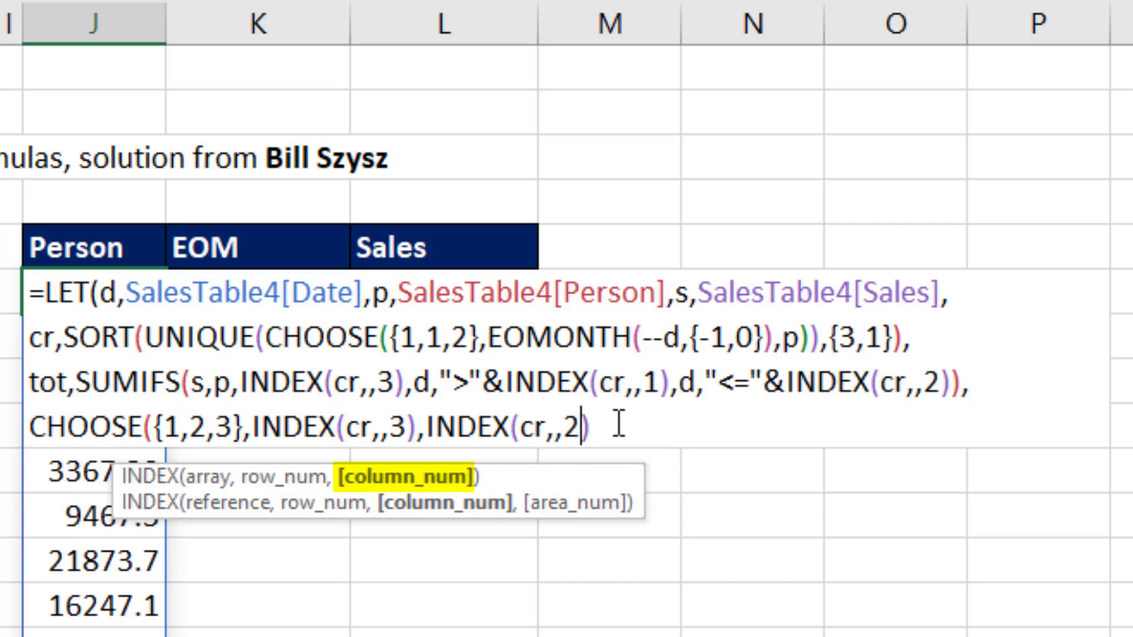
key(Right)
text(,)
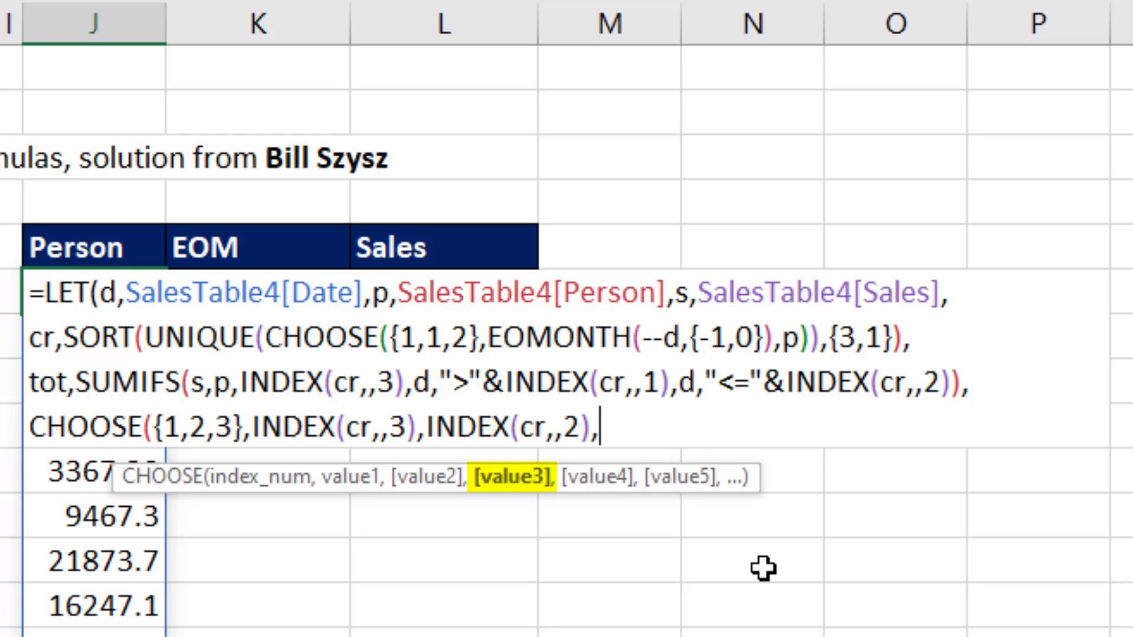
text(tot)
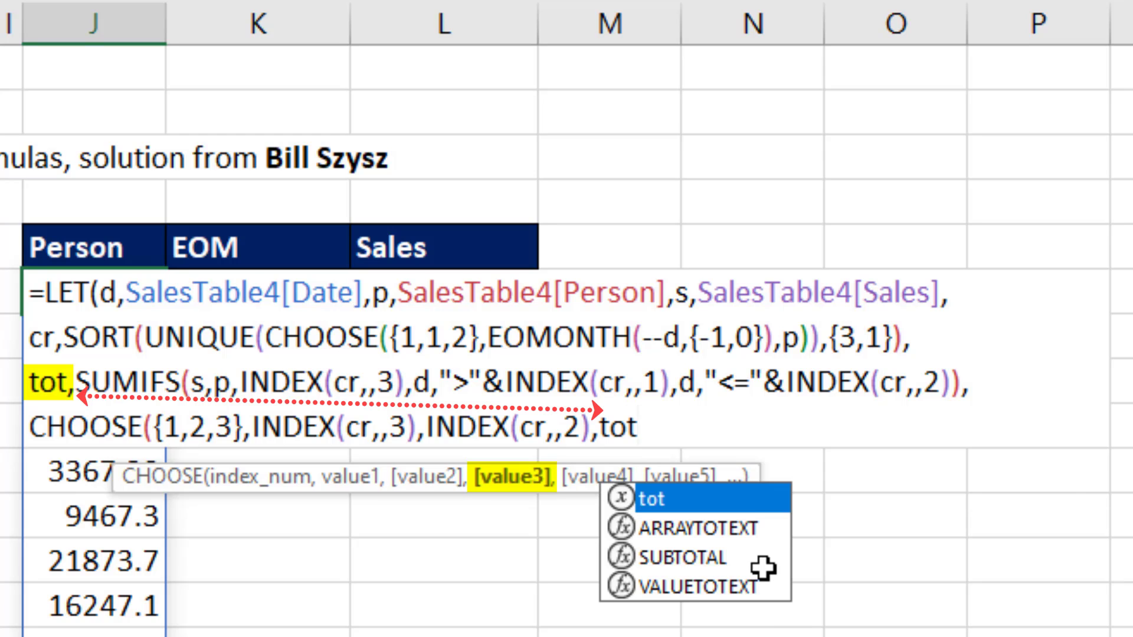
text())
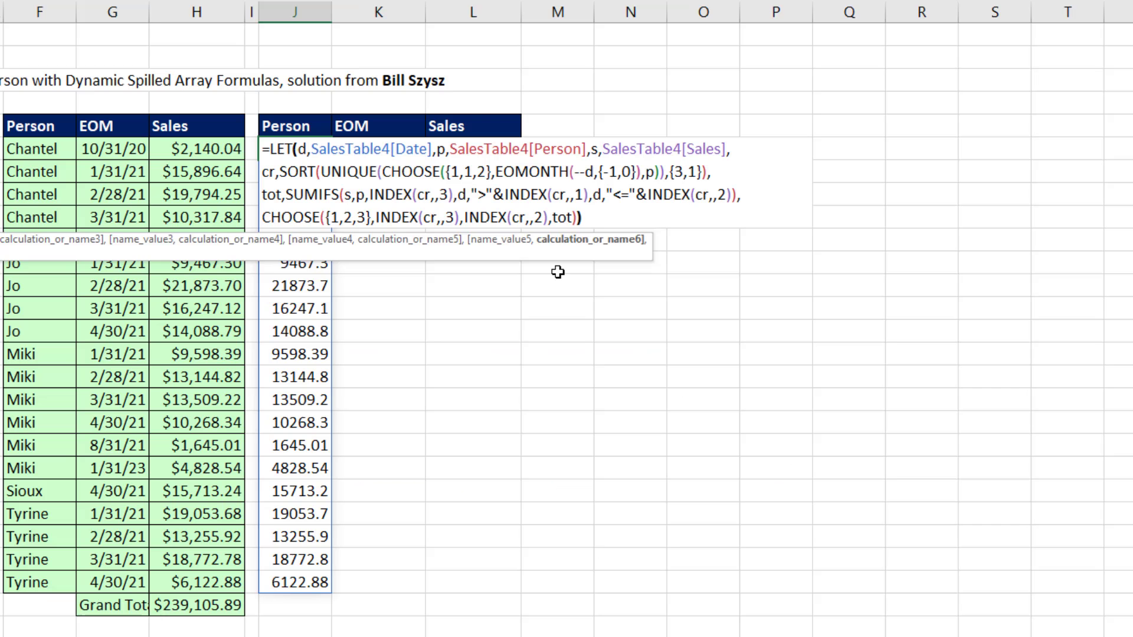
Step: Set value3 of CHOOSE to tot, close the function and enter the LET formula
key(Return)
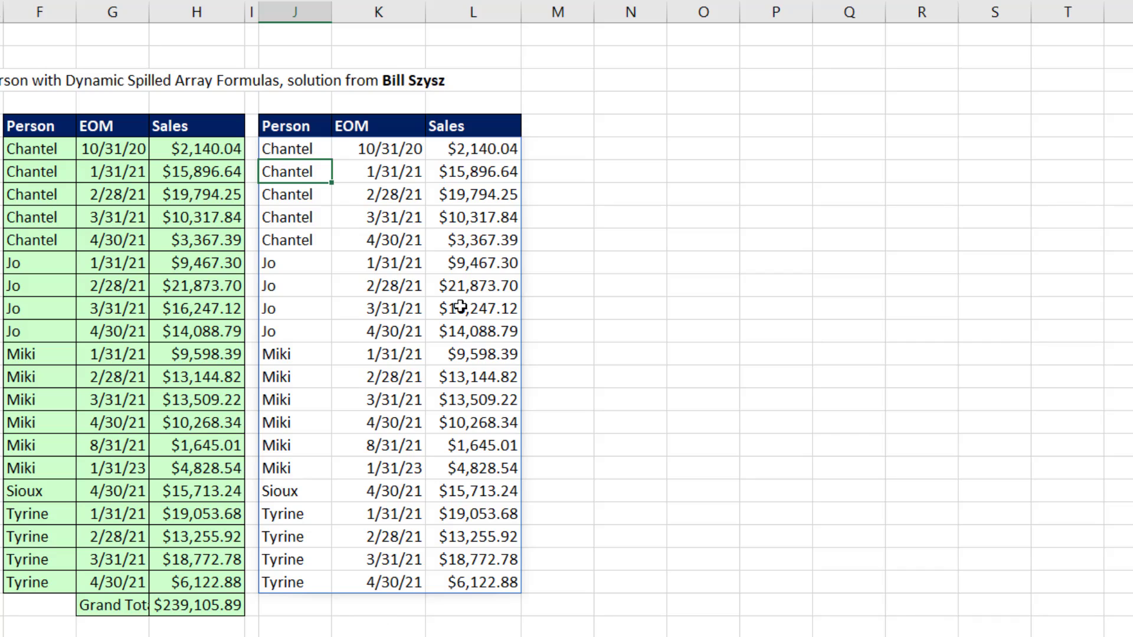
Step: Reopen the formula in J6 and insert INDEX( before the final CHOOSE so CHOOSE becomes its array argument
click(318, 148)
key(F2)
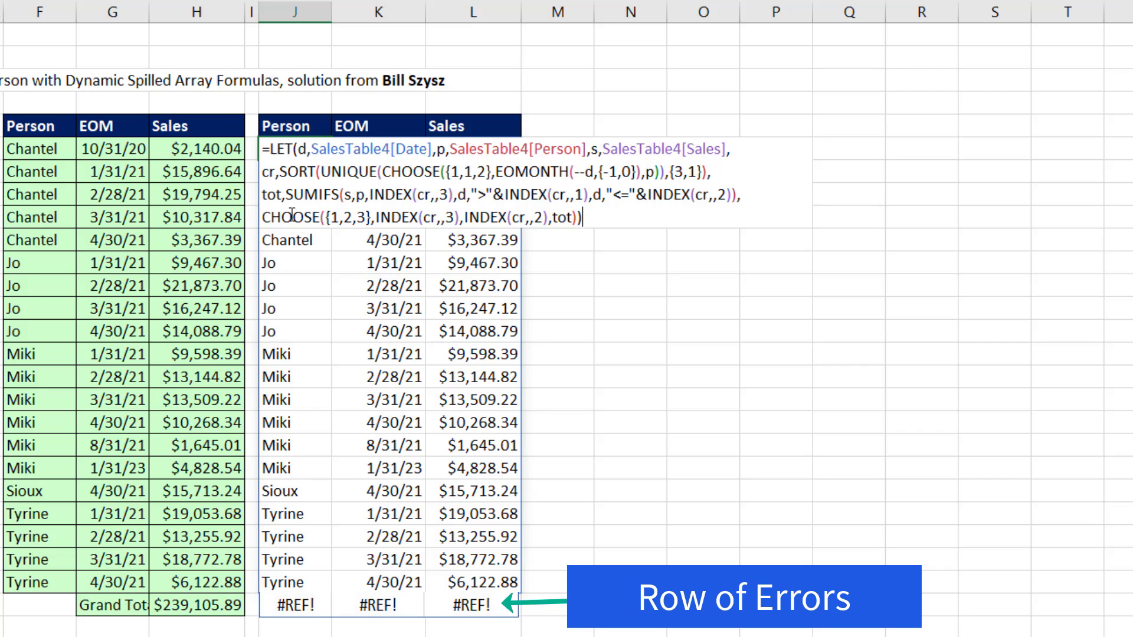
click(264, 218)
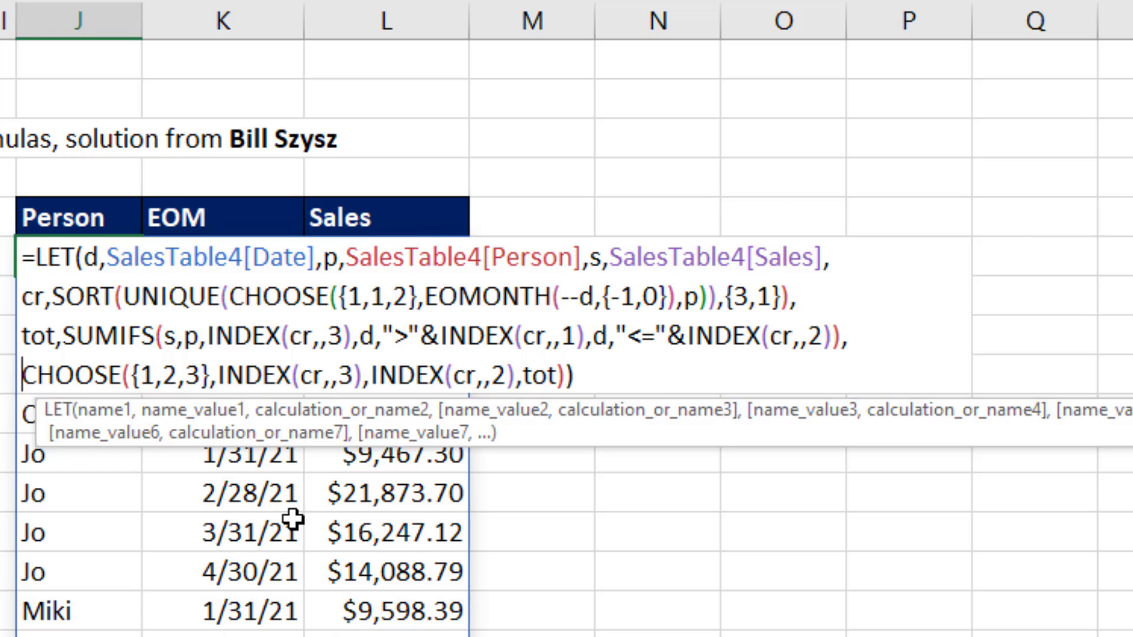
text(in)
key(BackSpace)
key(BackSpace)
text(in)
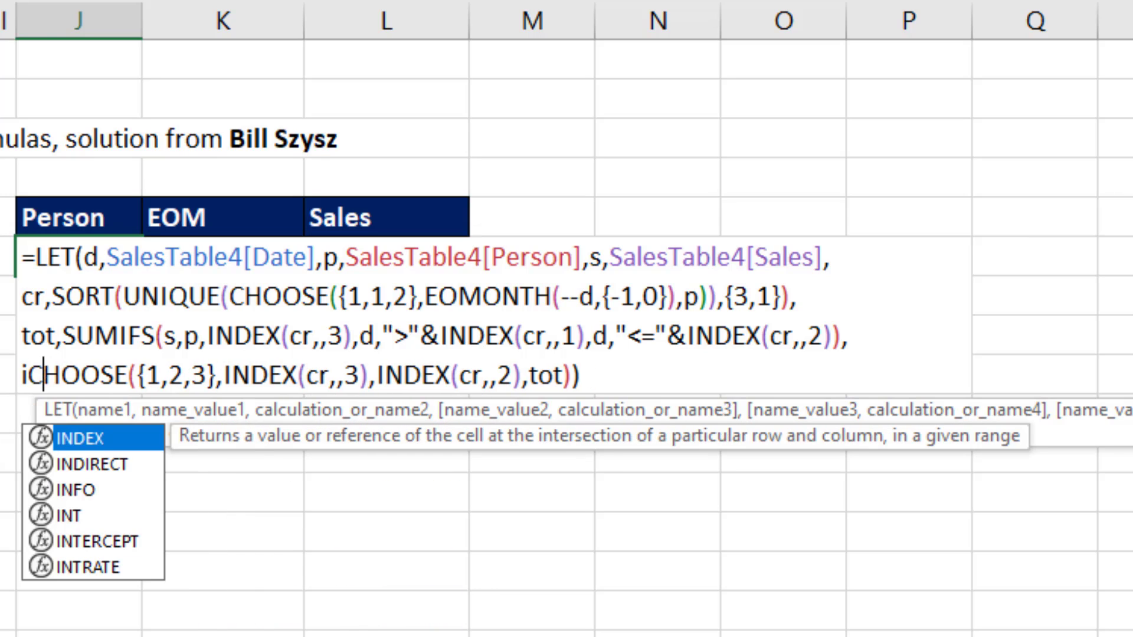
key(Tab)
click(108, 419)
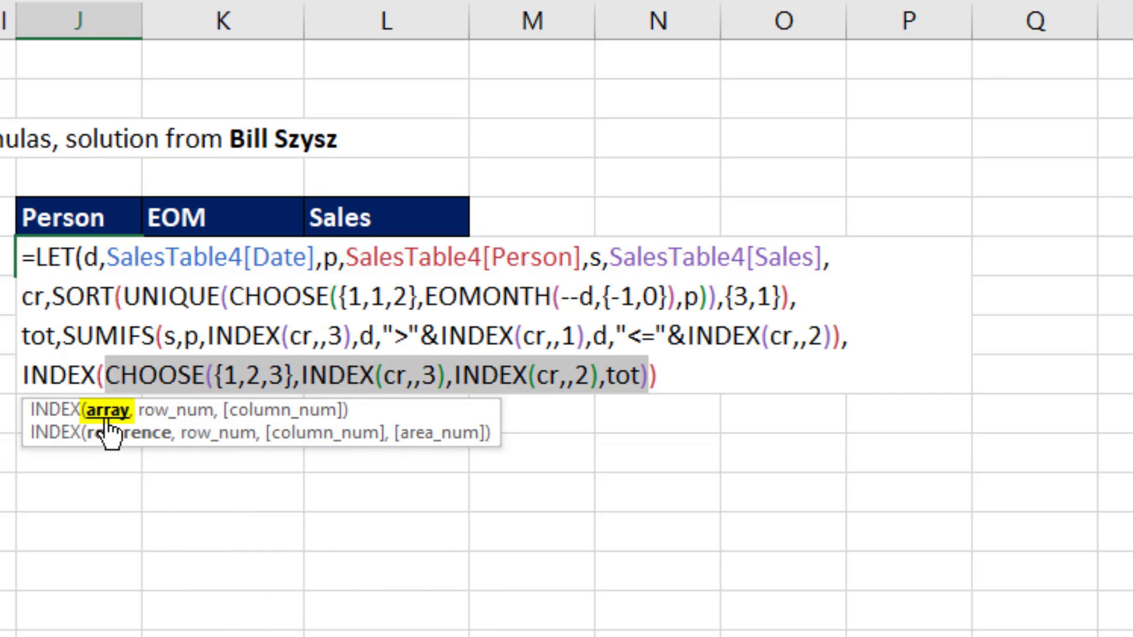
Step: Remove the final closing parenthesis after CHOOSE and set the outer INDEX's row_num to SEQUENCE(ROWS(cr)+1)
click(685, 375)
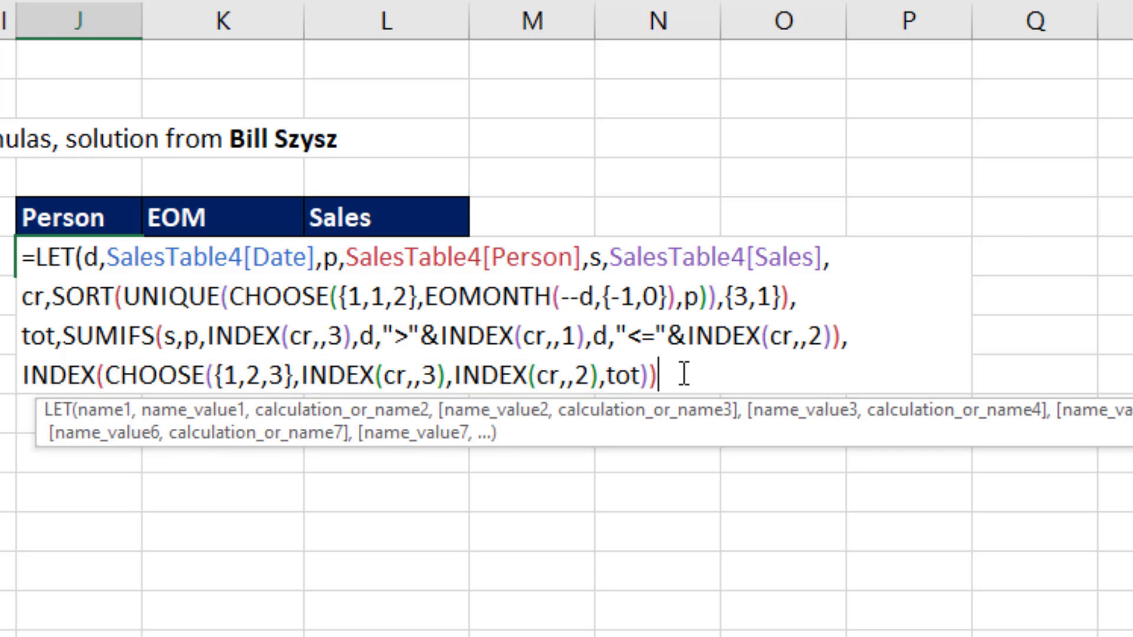
key(BackSpace)
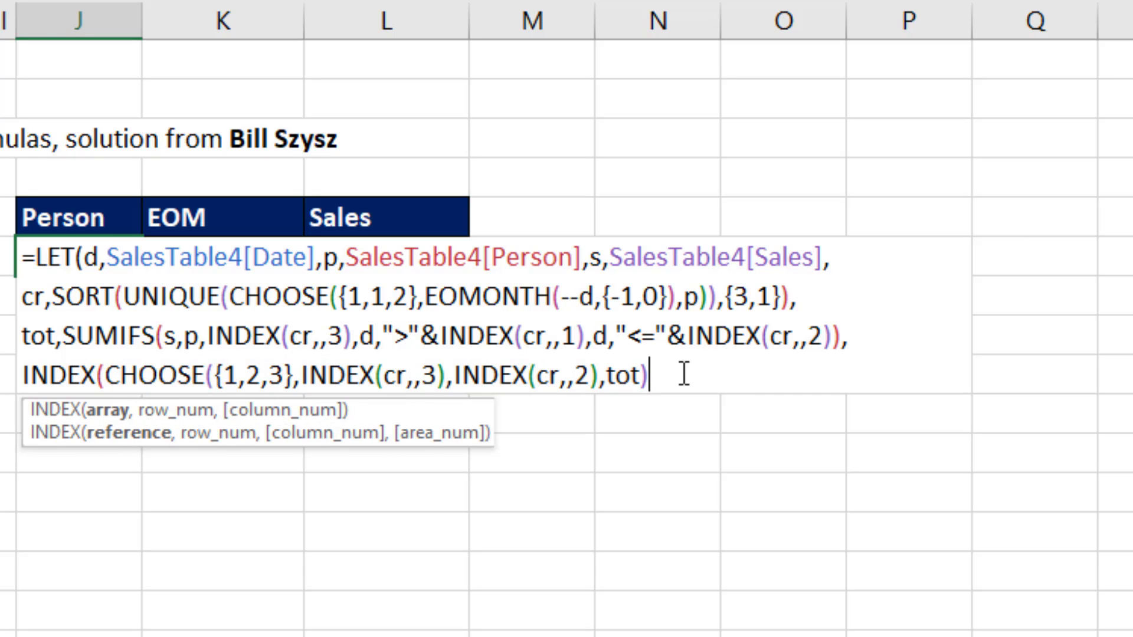
text(,)
text(seq)
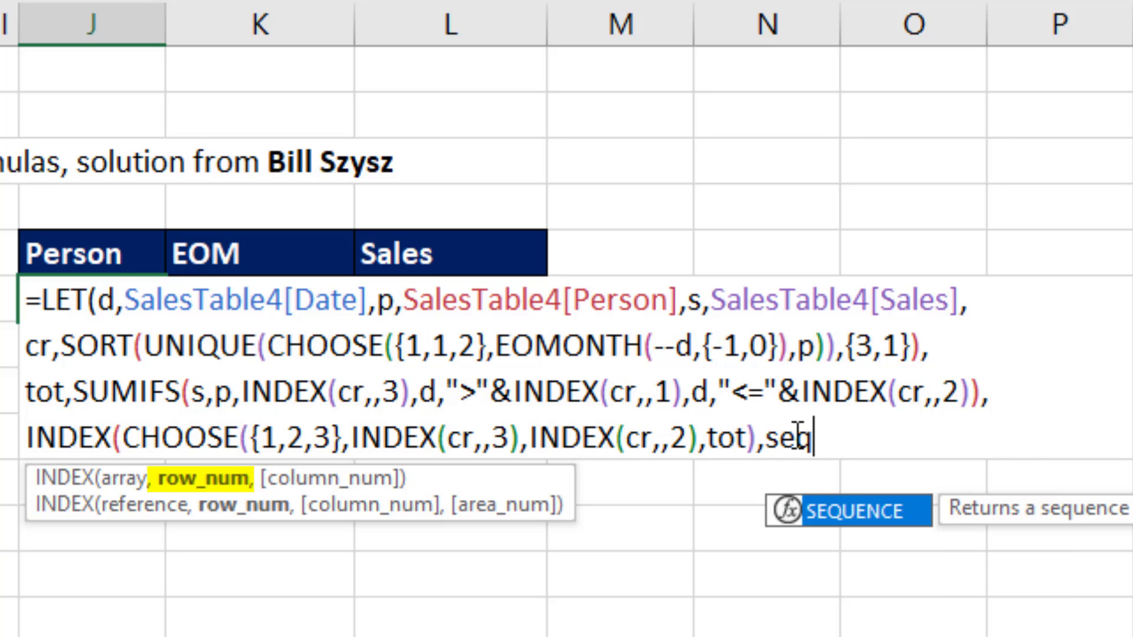
key(Tab)
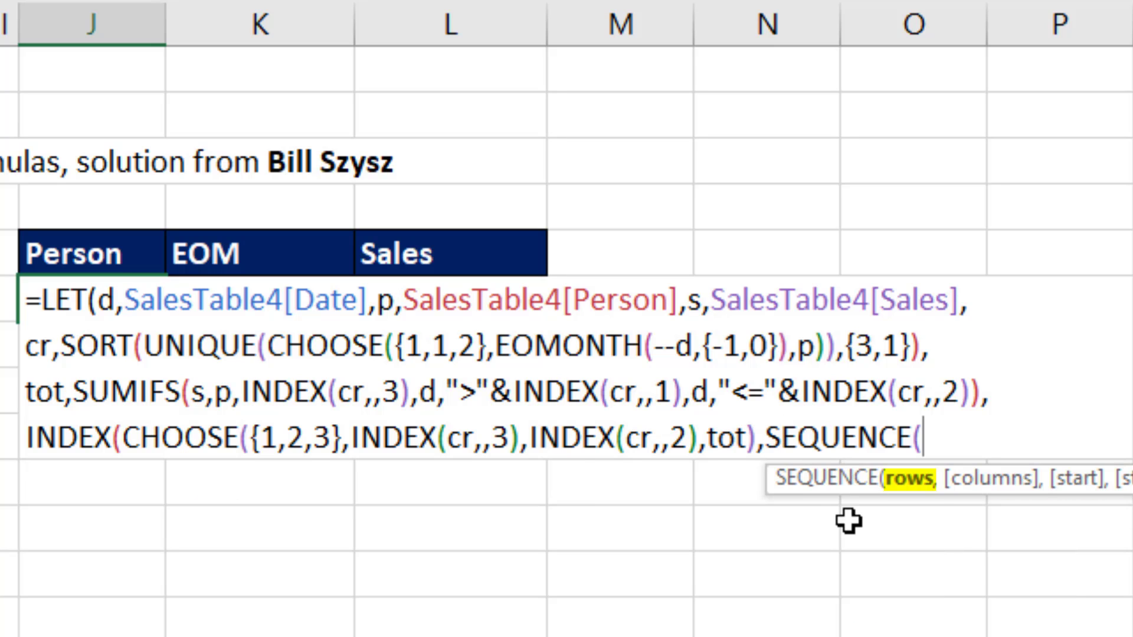
text(rows)
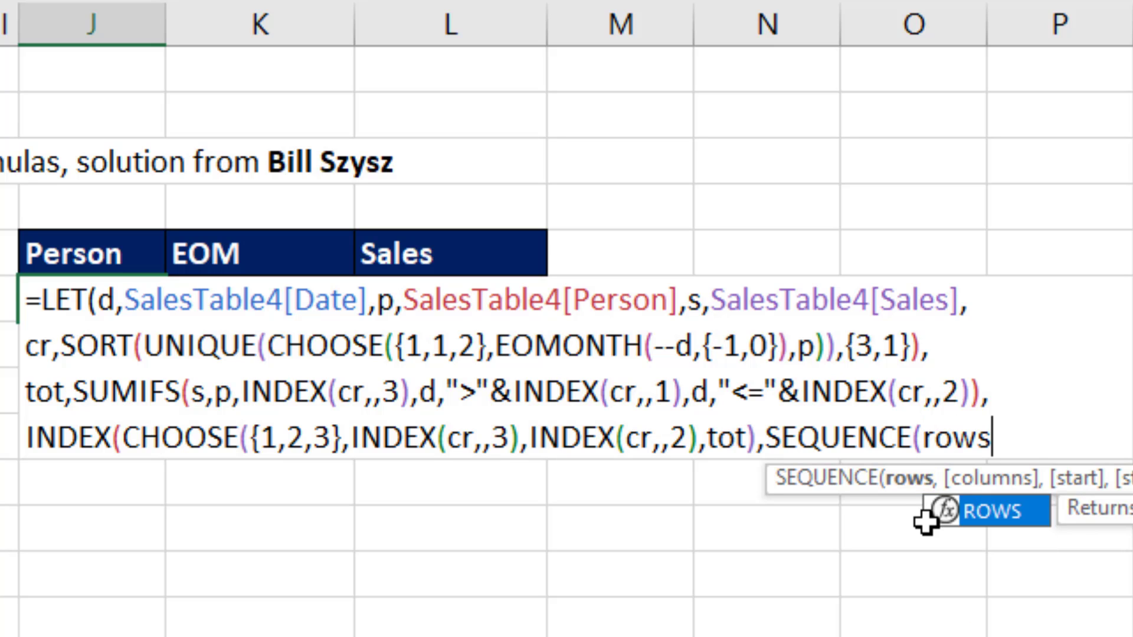
key(Tab)
text(cr)
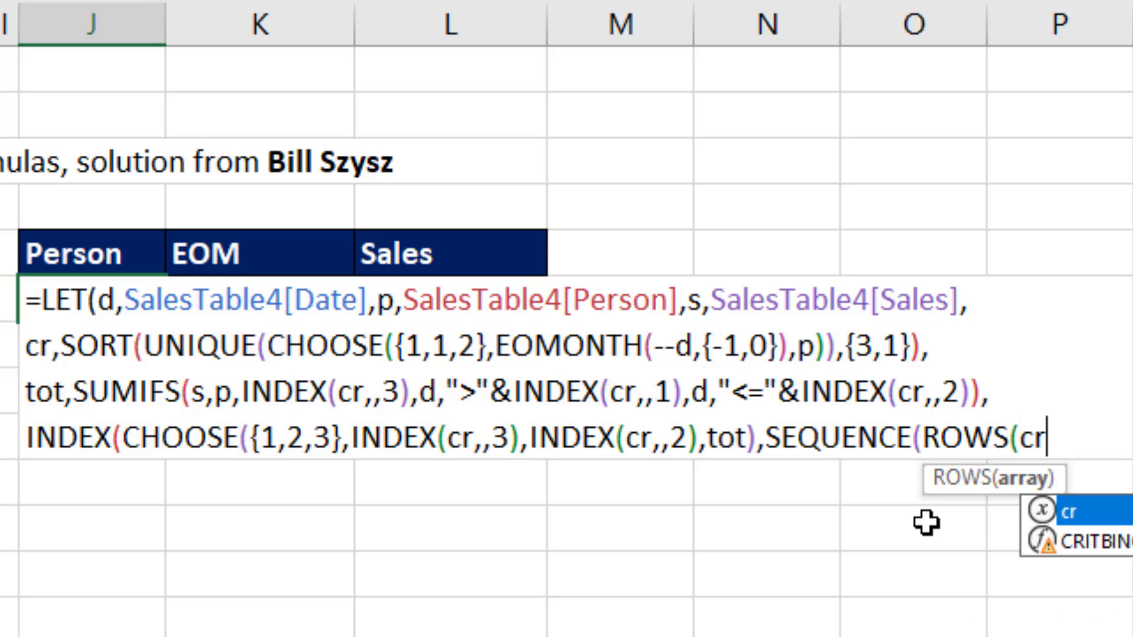
text()+)
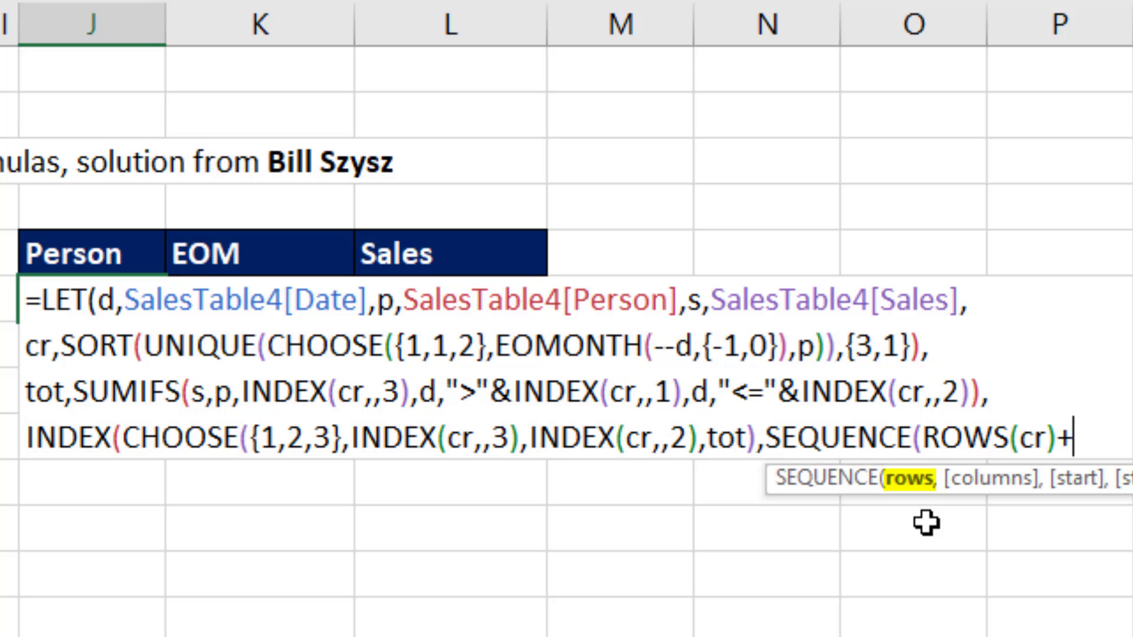
text(1))
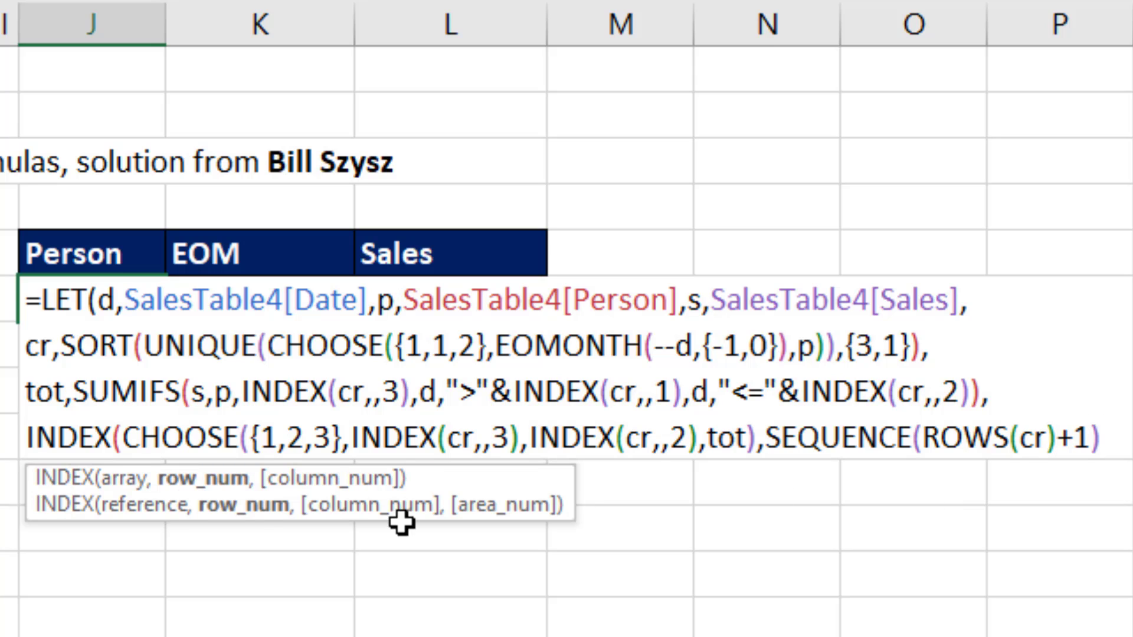
click(236, 477)
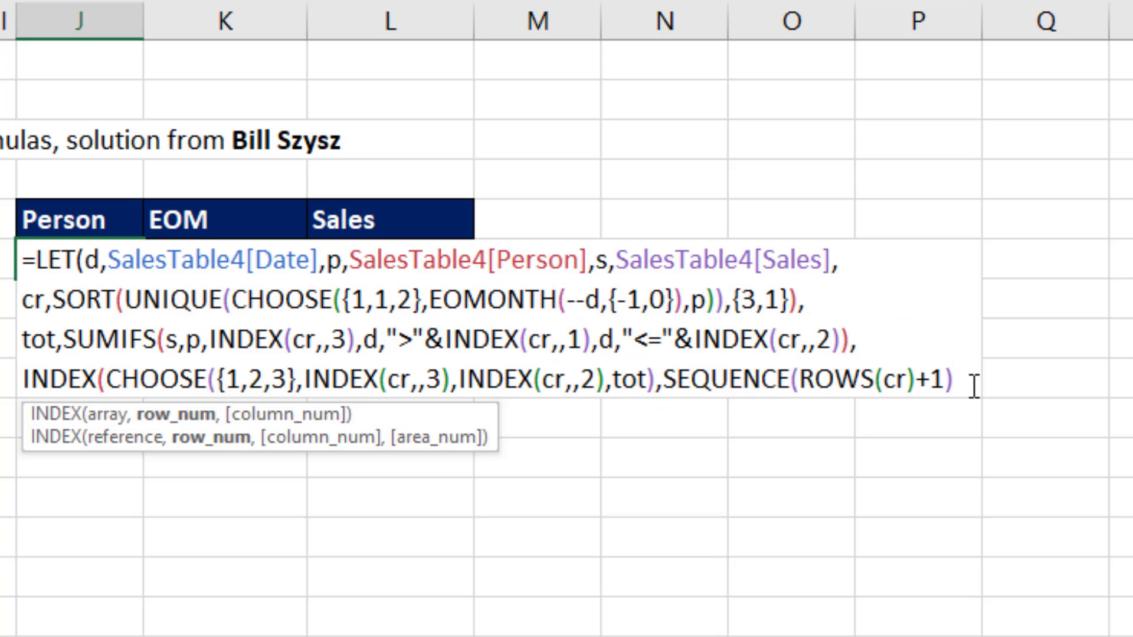
Step: Set the outer INDEX's column_num to {1,2,3}, close INDEX and LET, and enter the formula
text(,{)
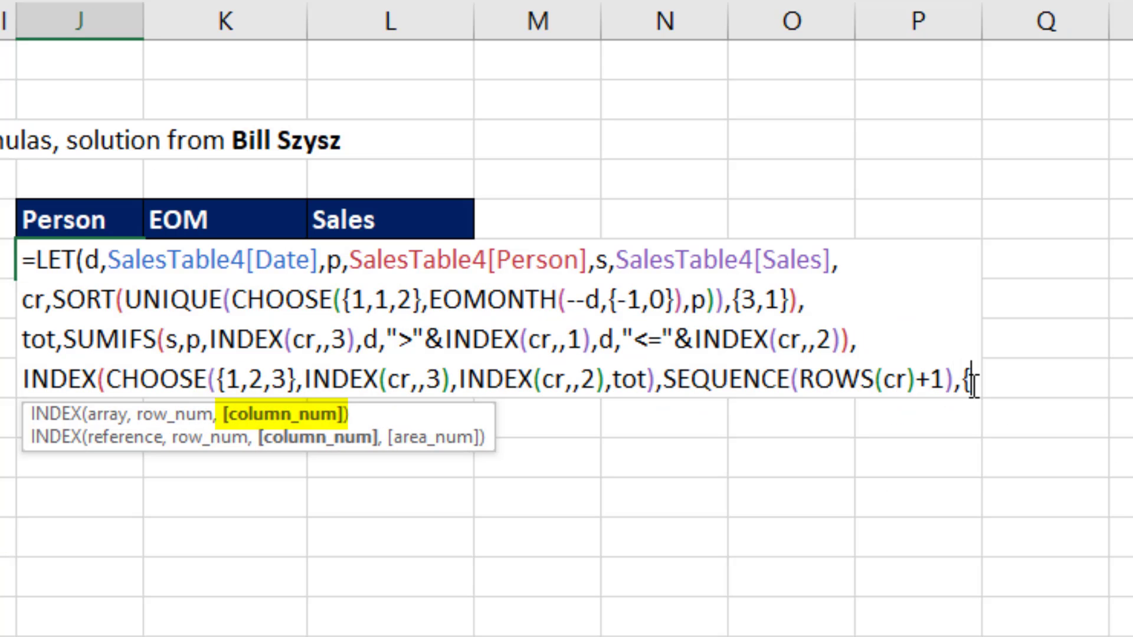
text(1,2,3)
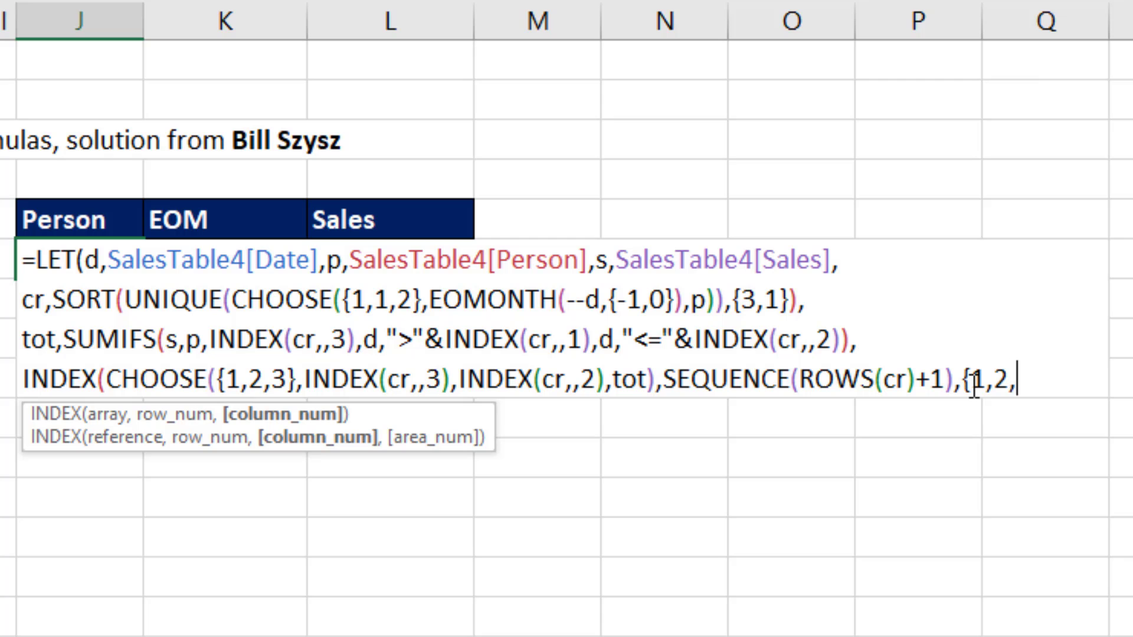
text(}))
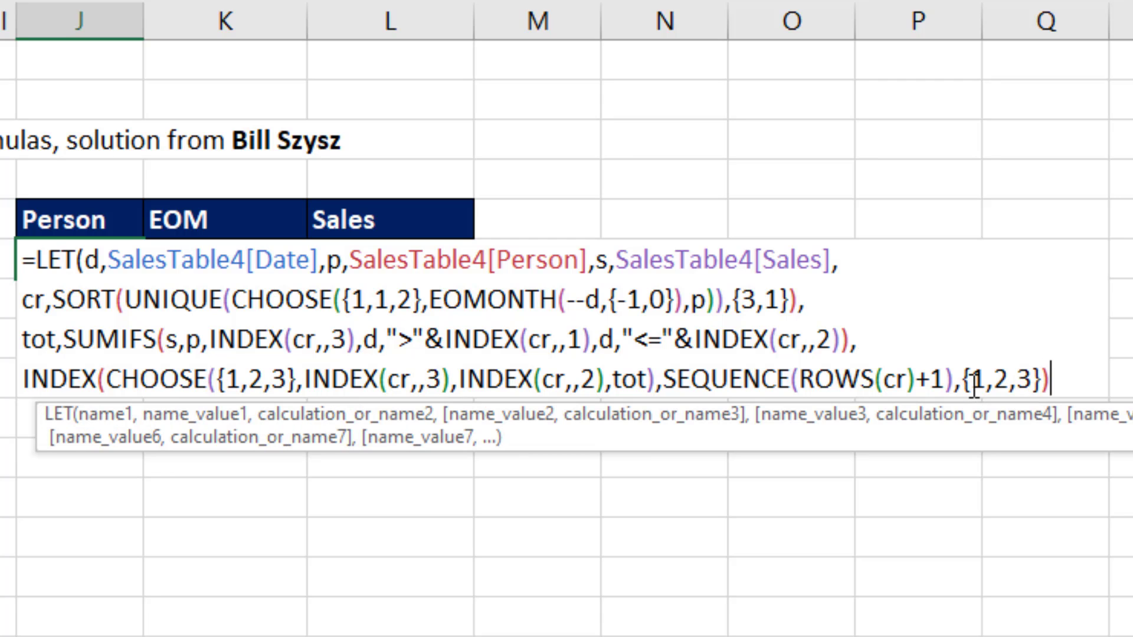
text())
key(Return)
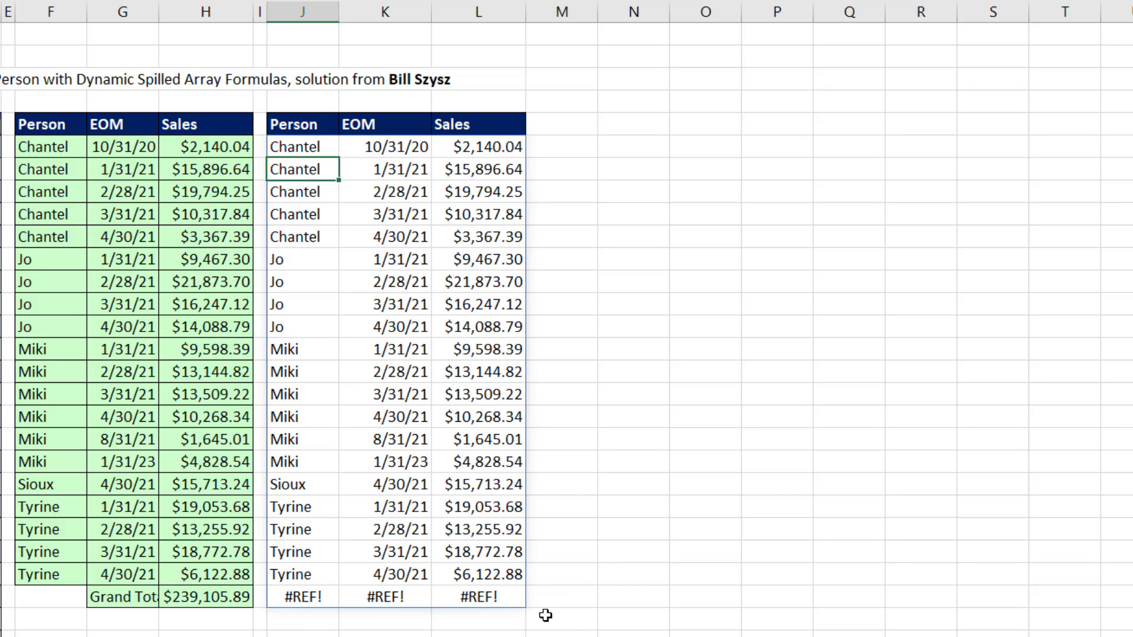
Step: Reopen the formula in J6 and wrap the outer INDEX in IFERROR as its value argument, leaving value_if_error open
key(Up)
key(F2)
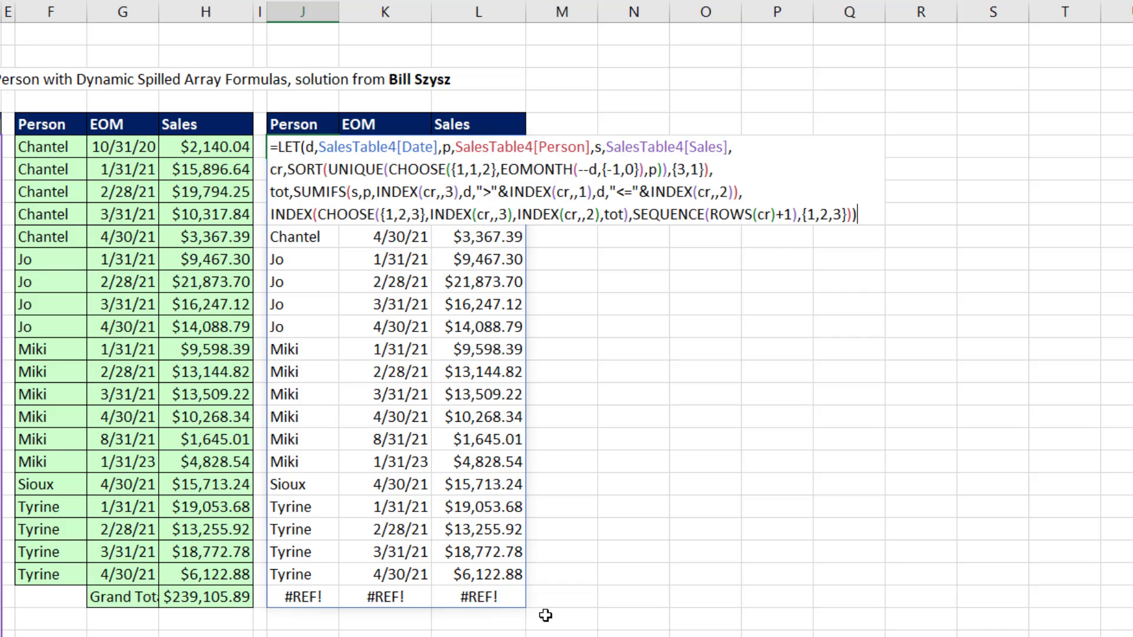
key(Home)
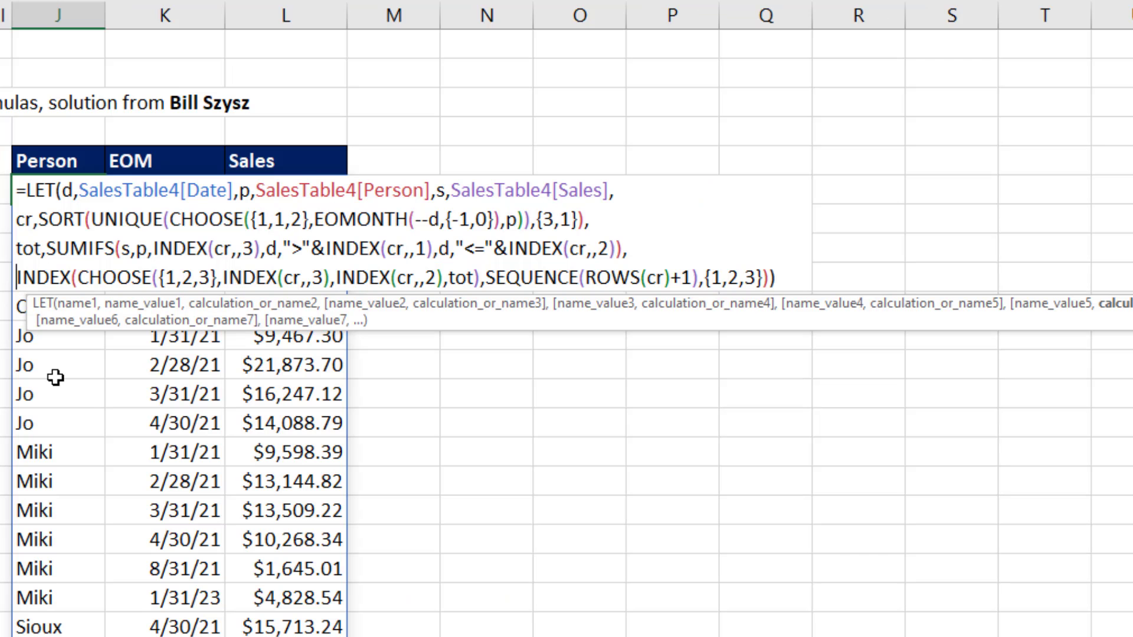
text(if)
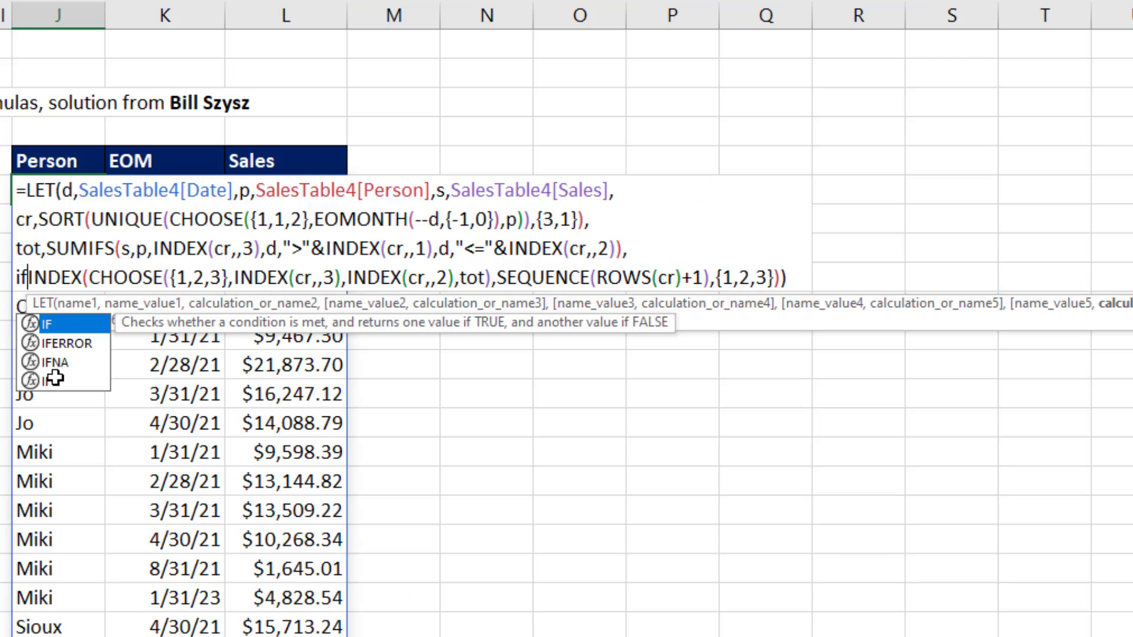
text(e)
key(Tab)
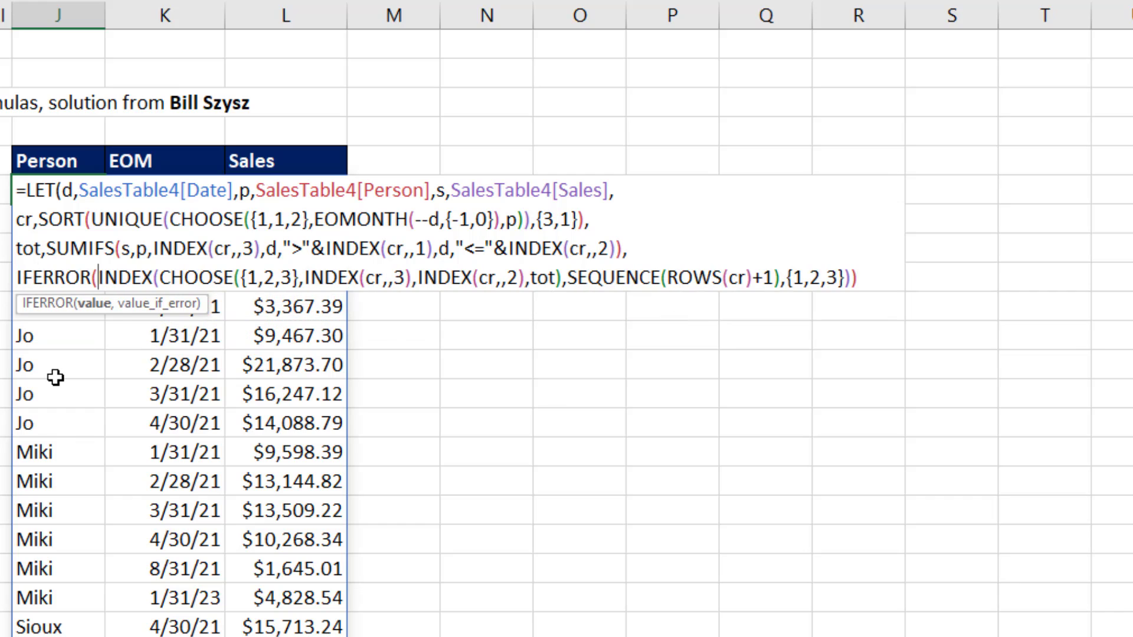
click(94, 304)
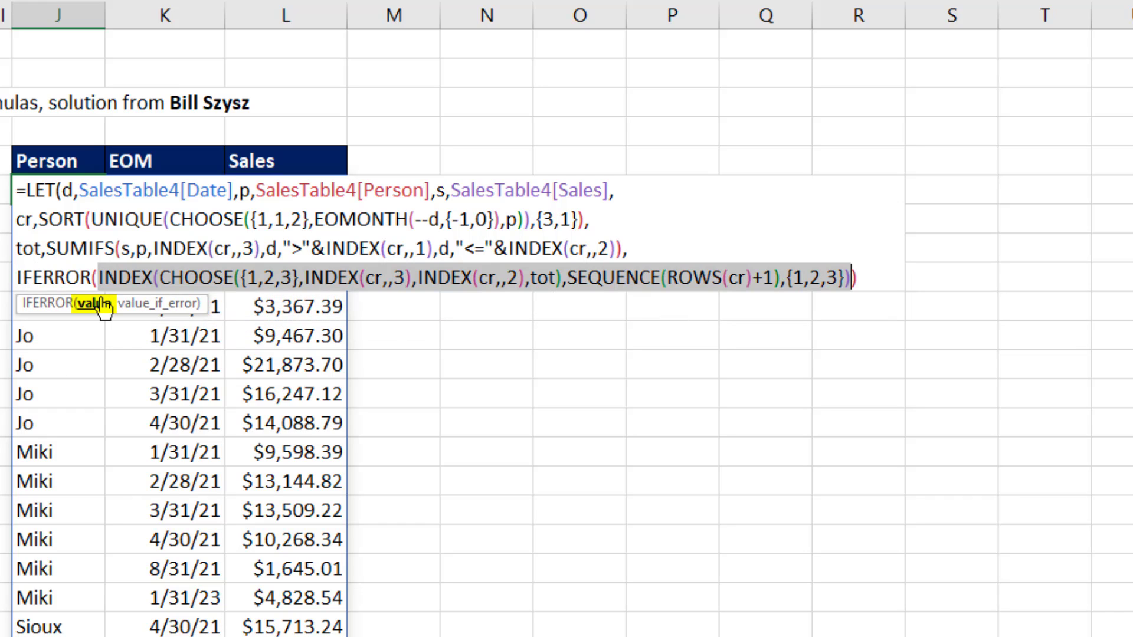
click(870, 283)
key(BackSpace)
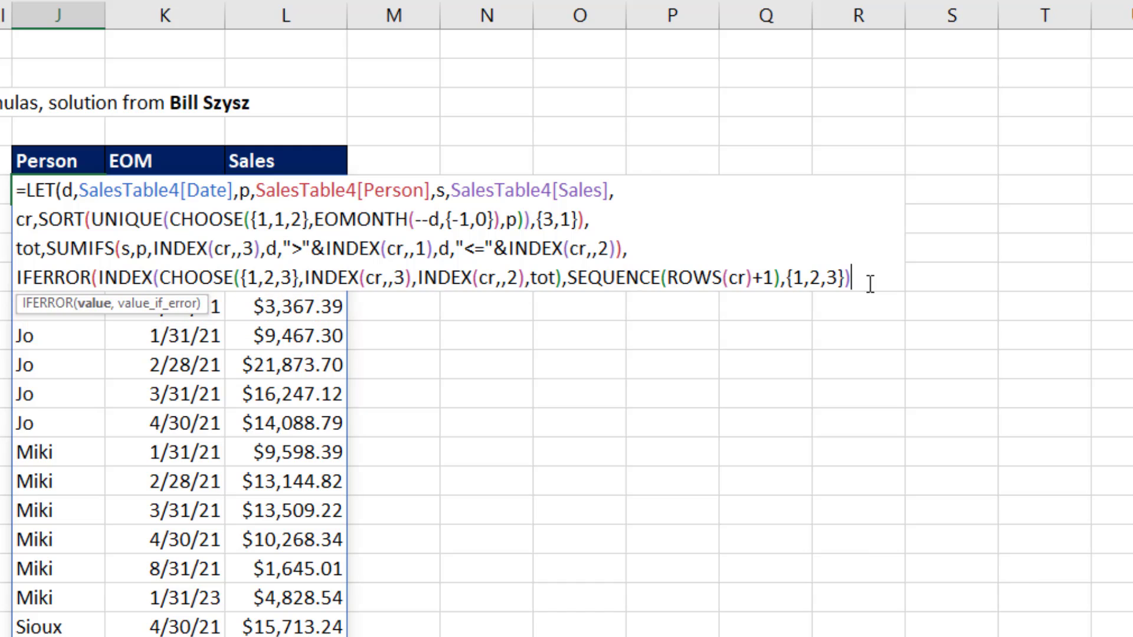
text(,)
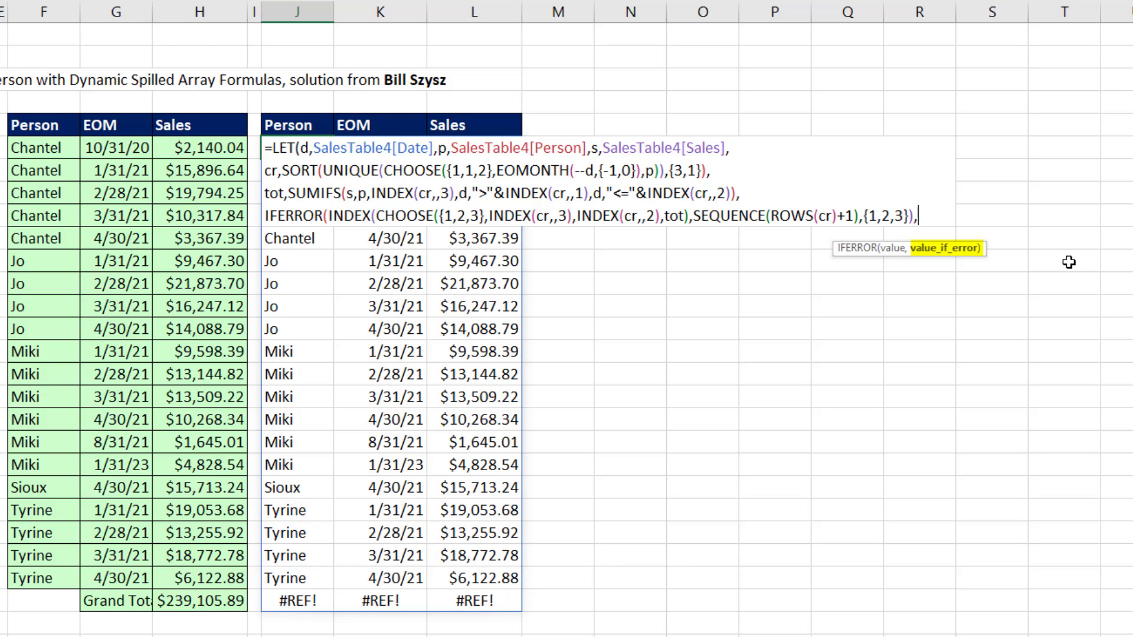
Step: Begin a CHOOSE function with index_num {1,2,3} as IFERROR's value_if_error
text(ch)
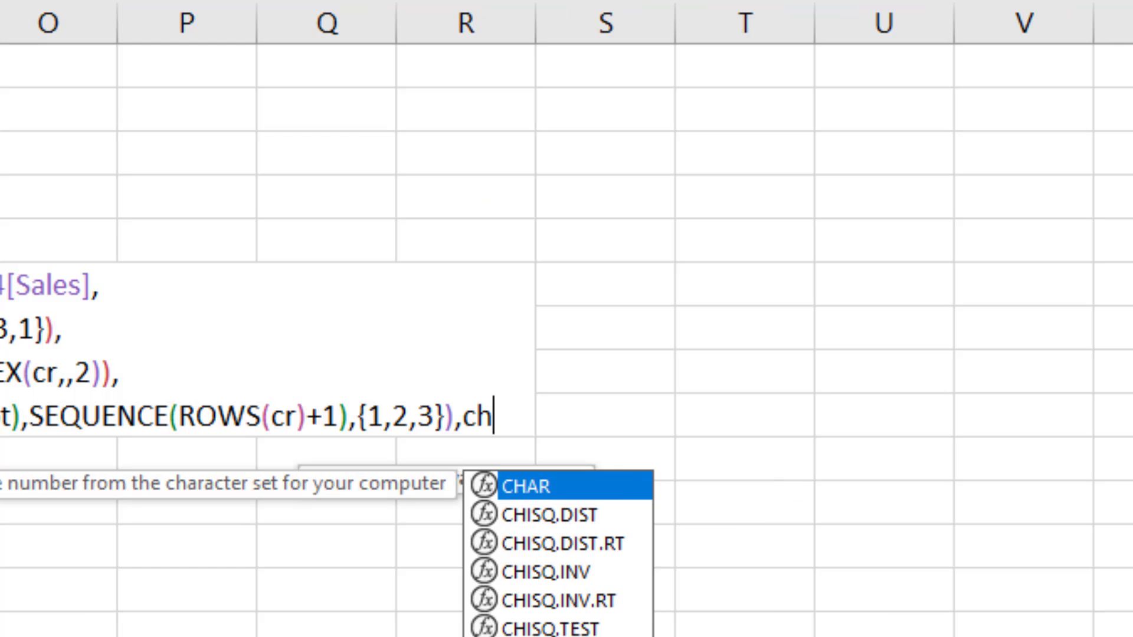
key(Tab)
key(BackSpace)
key(BackSpace)
key(BackSpace)
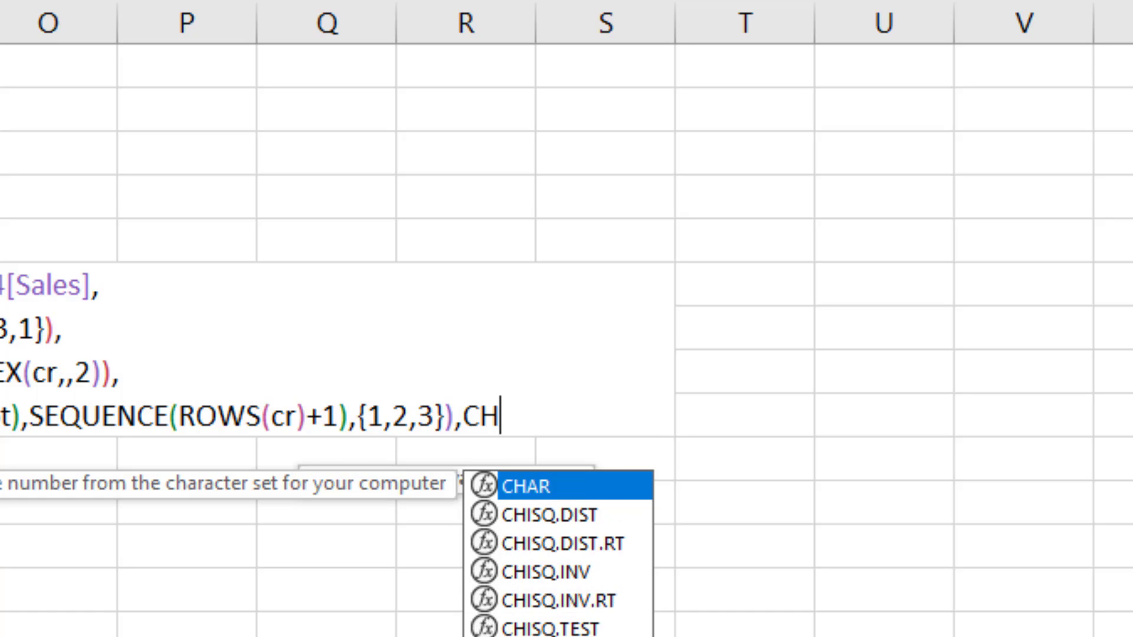
text(o)
key(Tab)
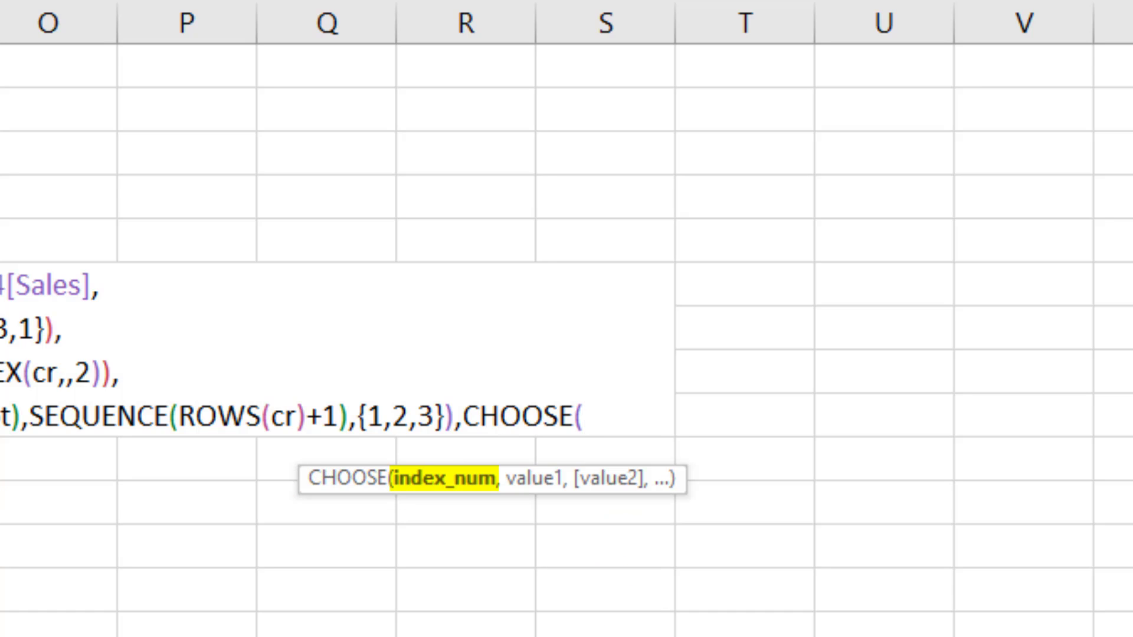
text({1,2,3})
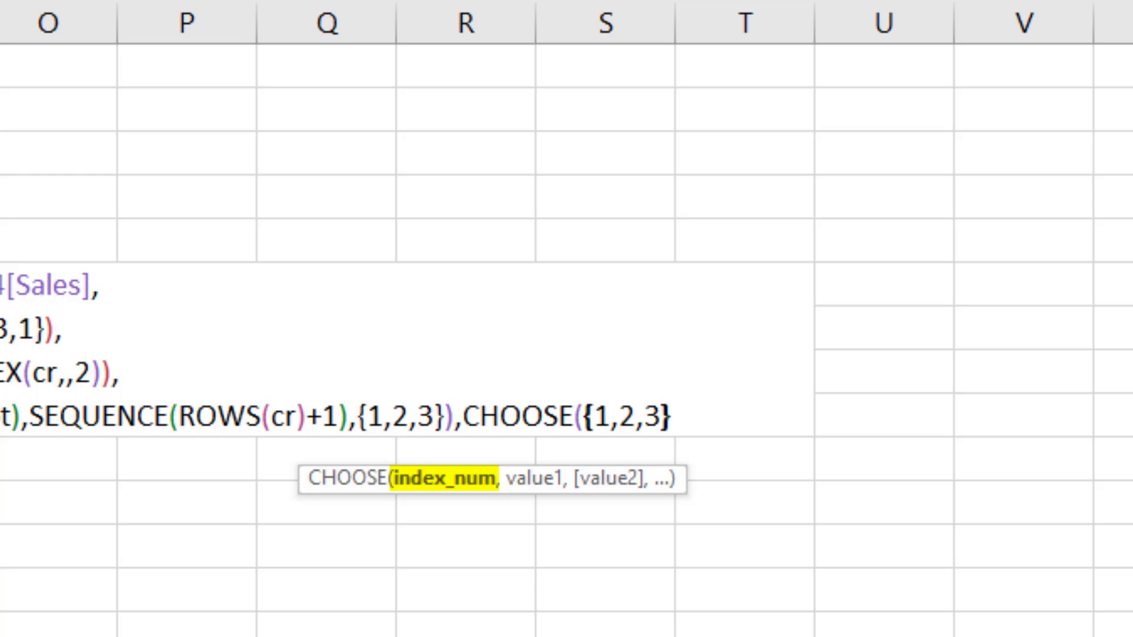
text(,)
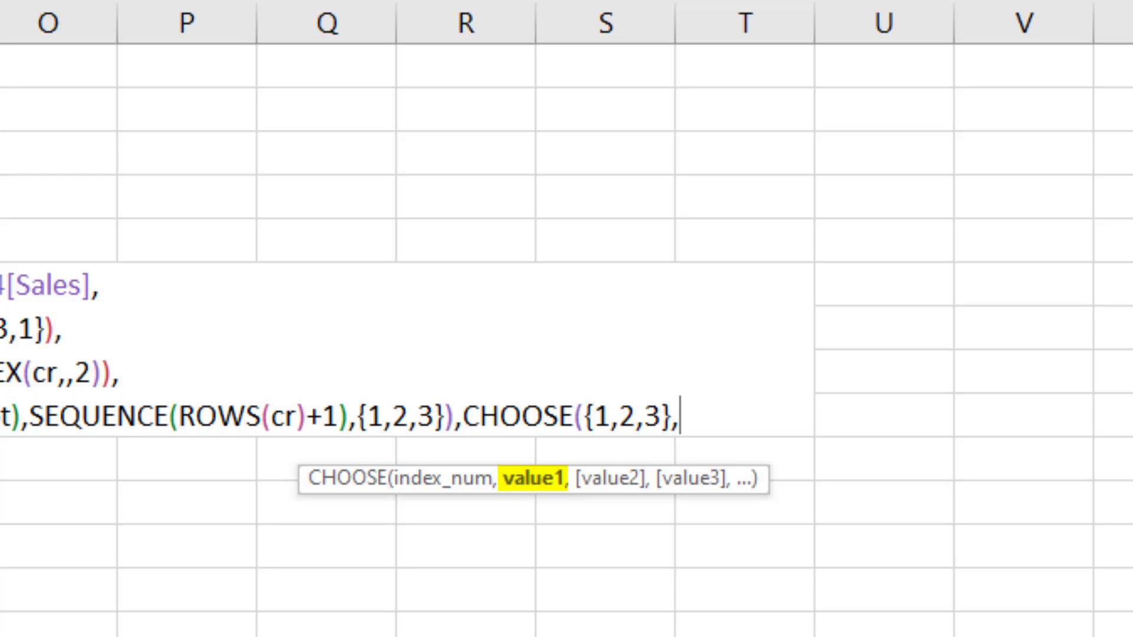
text("",)
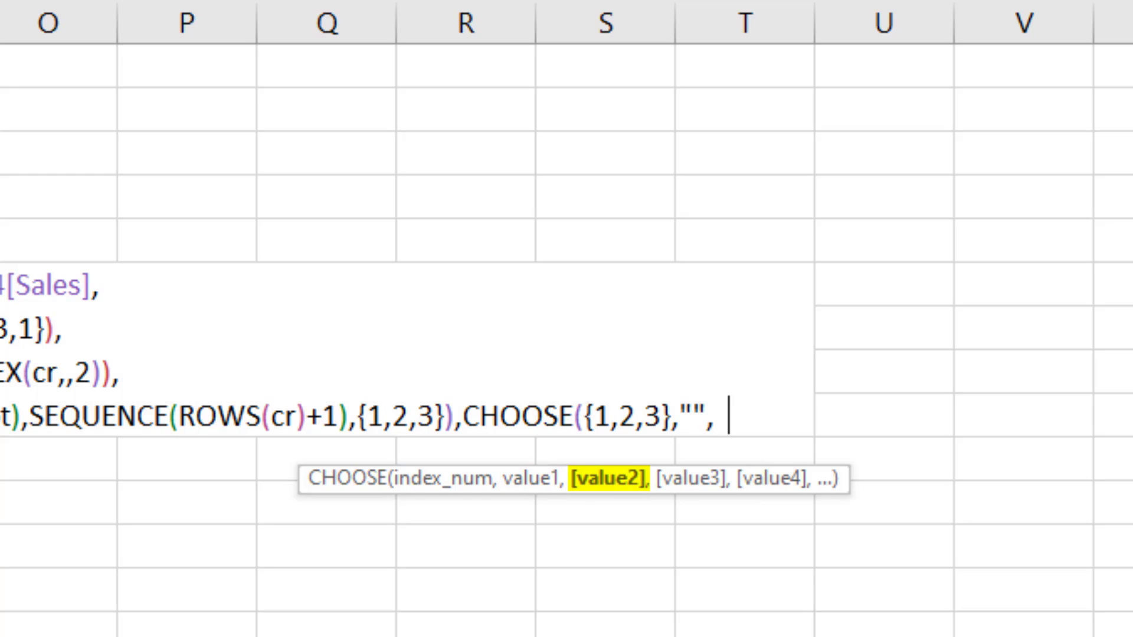
text( Grand Totl)
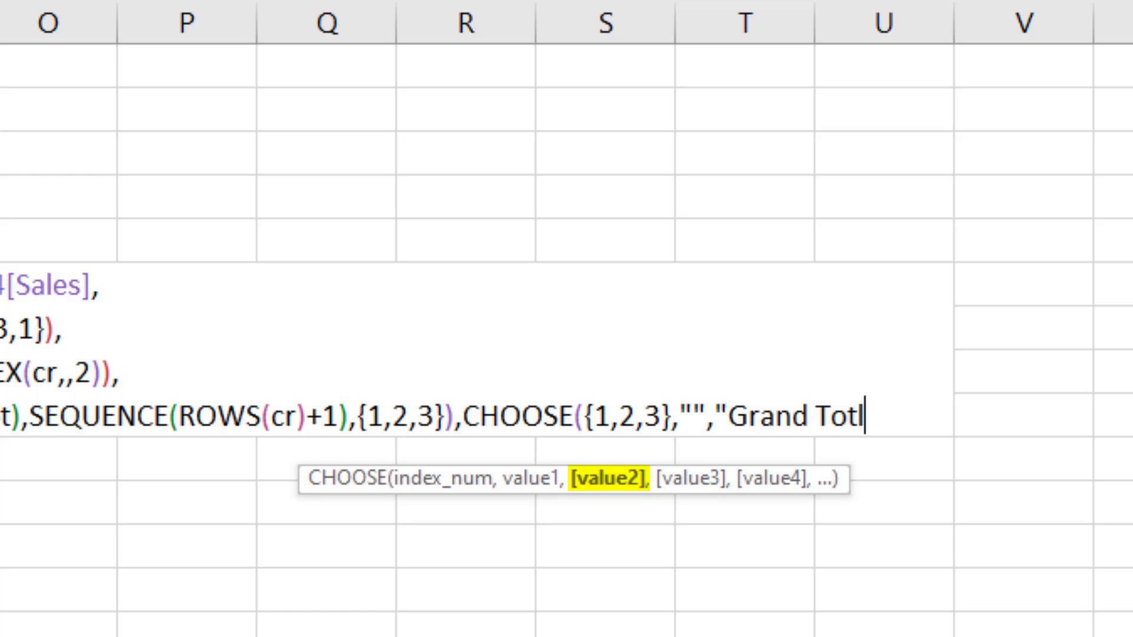
Step: Set value1 of the new CHOOSE to an empty string "" and value2 to "Grand Total"
key(BackSpace)
text(al")
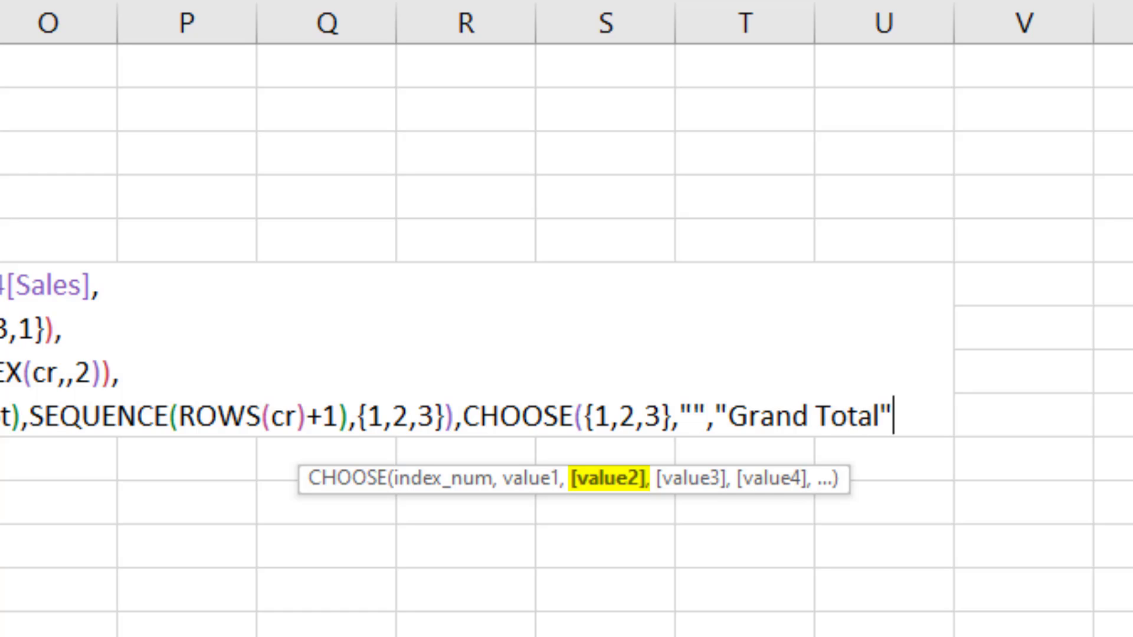
text(,)
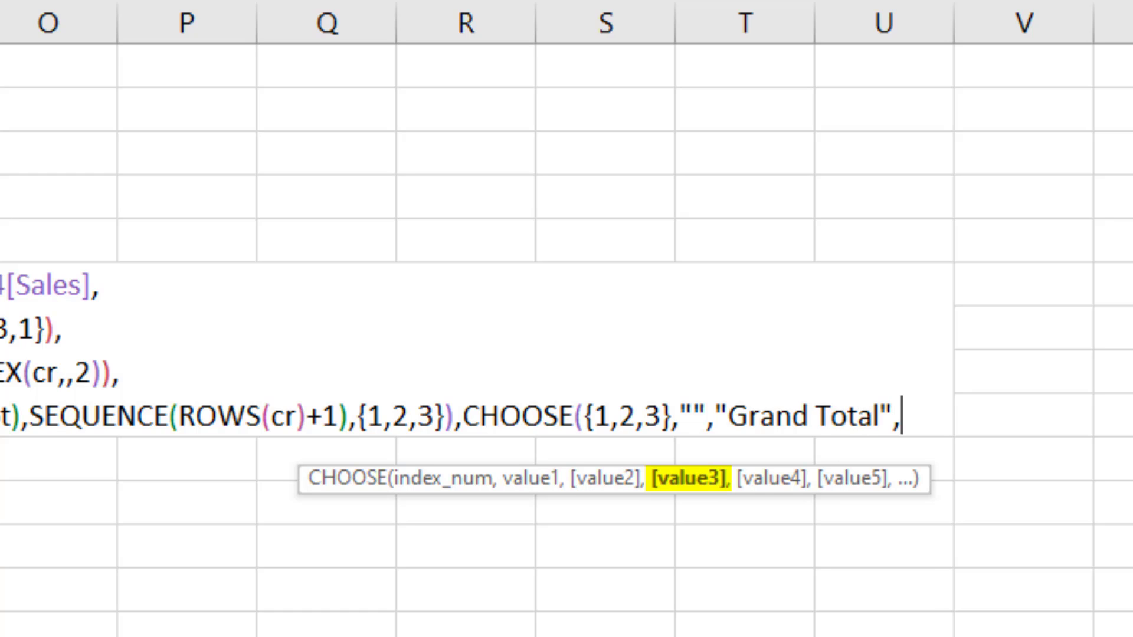
text(sum)
Step: Set value3 of the new CHOOSE to SUM(s) and close the CHOOSE, IFERROR and LET functions
key(Tab)
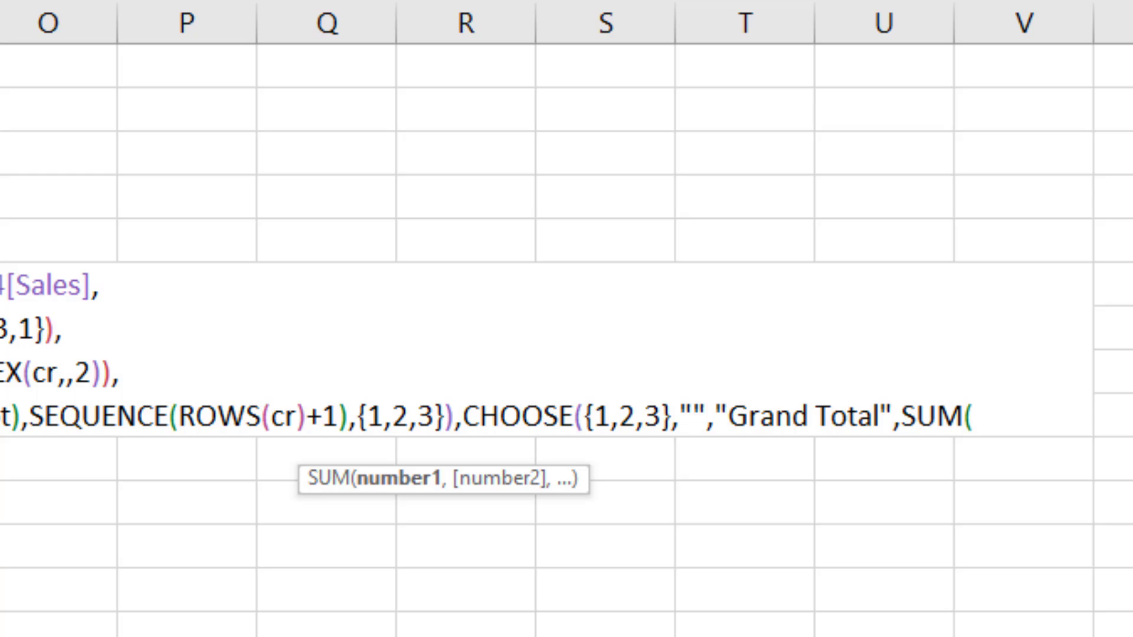
text(s)
key(Escape)
text())
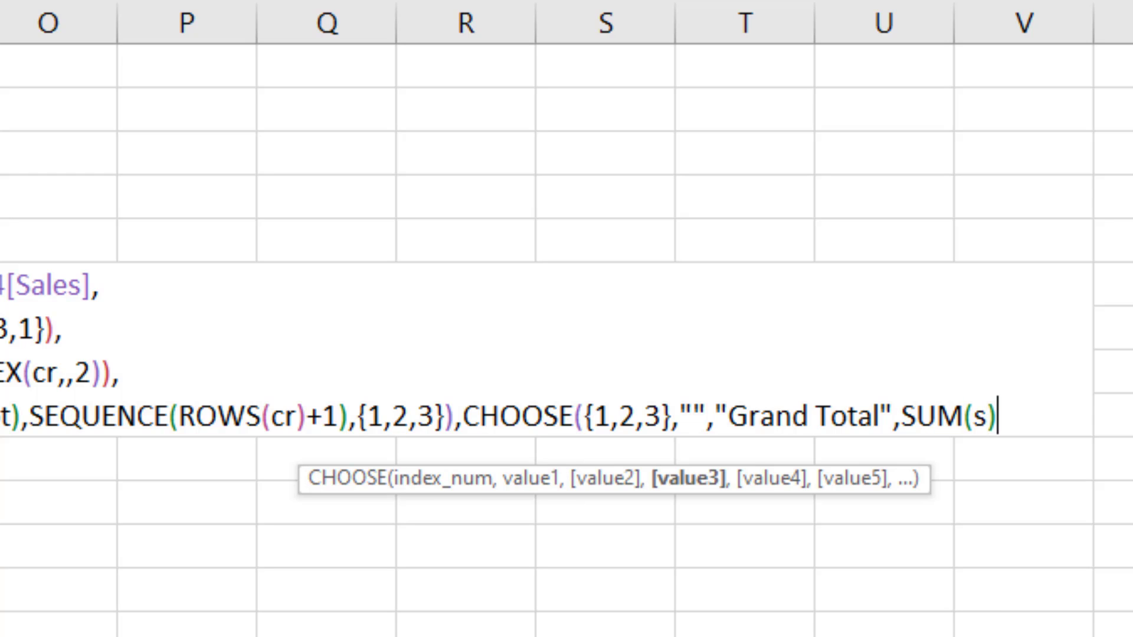
text())
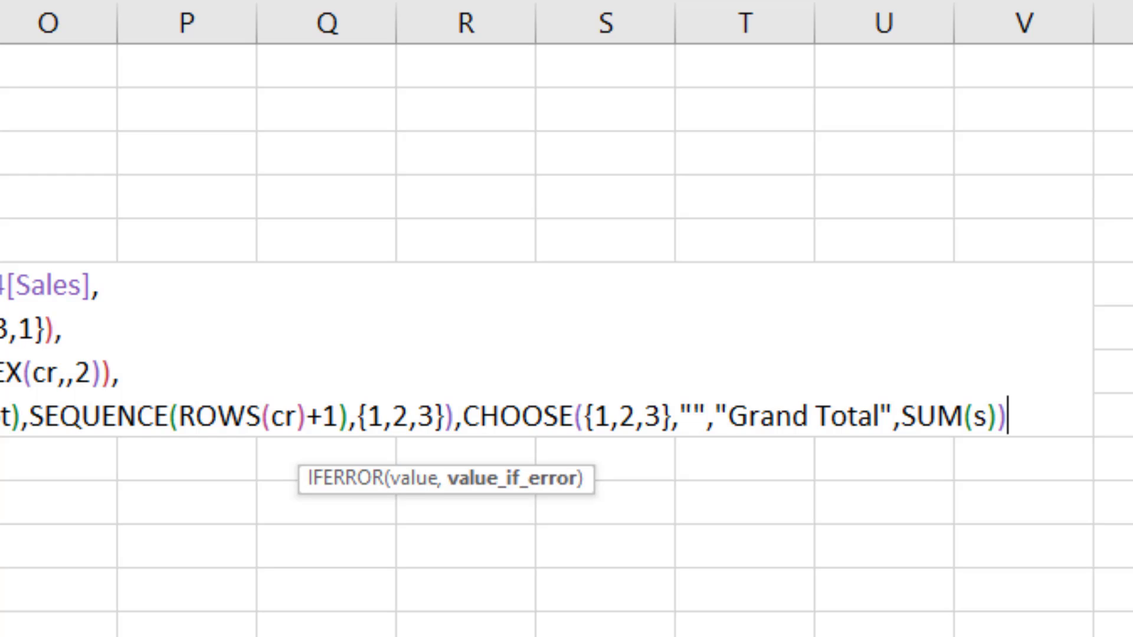
click(475, 490)
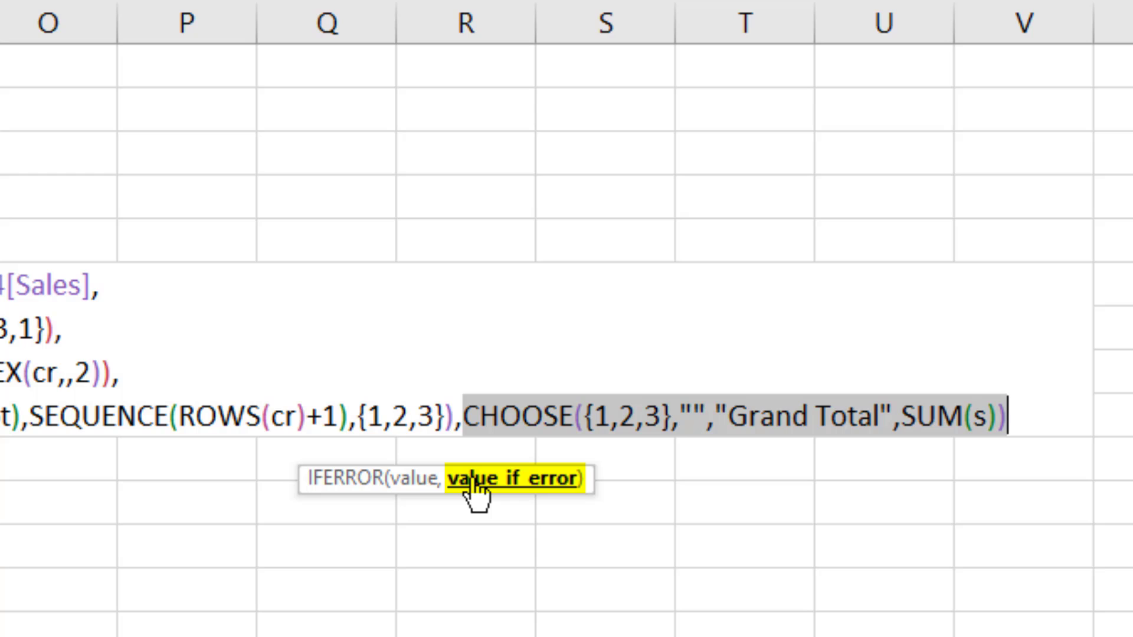
click(1019, 420)
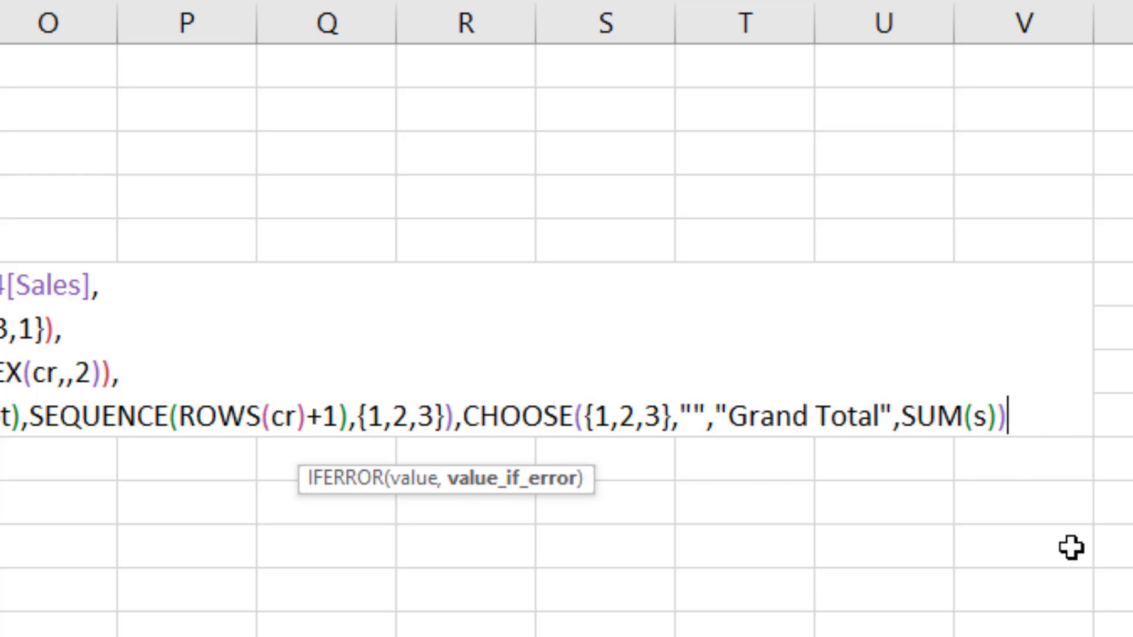
text())
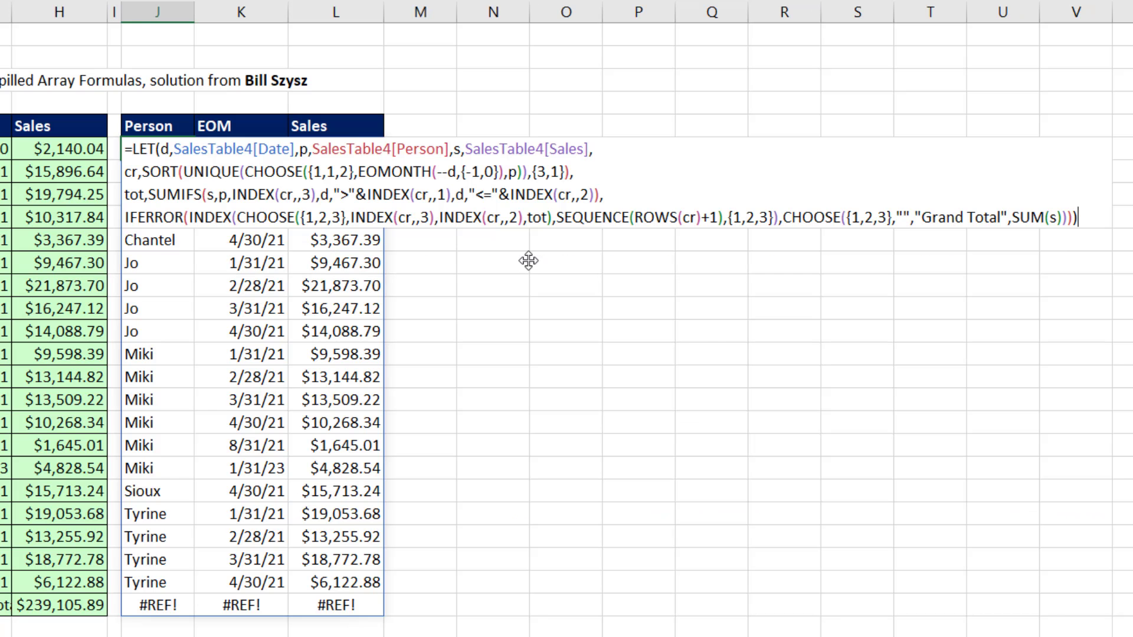
Step: Commit the completed LET formula in J6 so the report spills with its Grand Total row
key(Return)
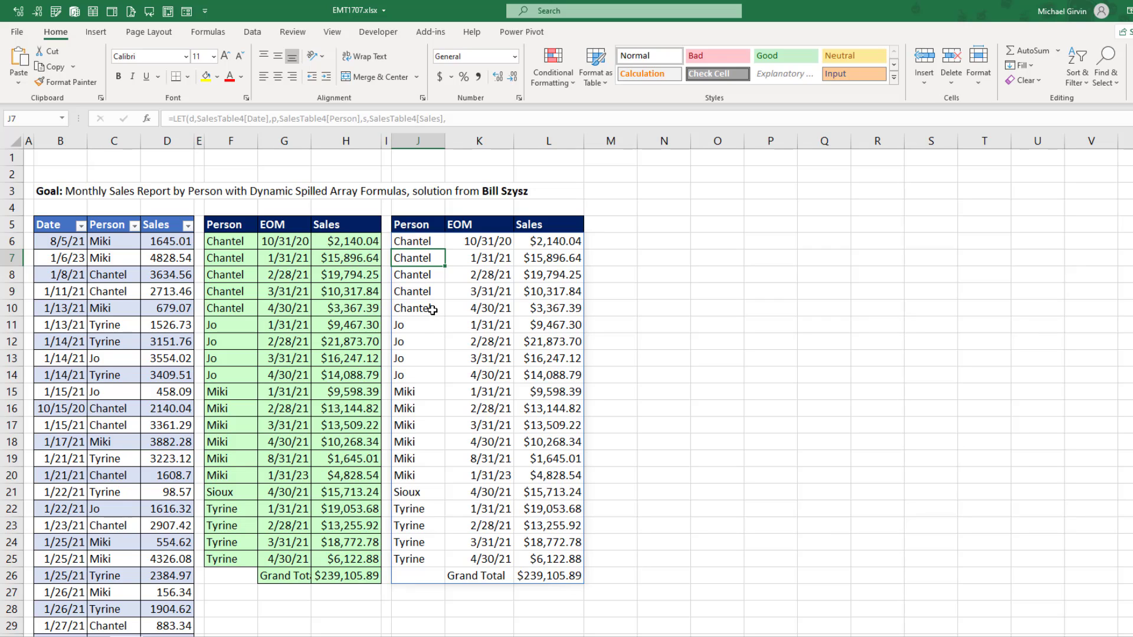
Step: Copy the whole block of extra May sales records in F97:H112, beside the end of the sales table
click(74, 305)
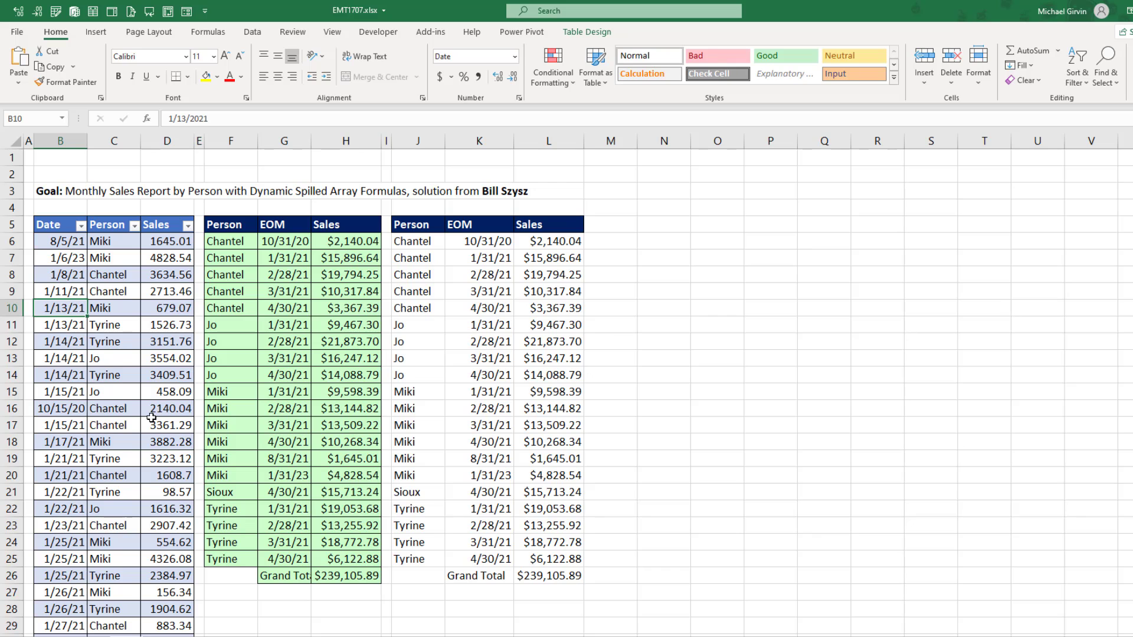
key(ctrl+Down)
click(240, 441)
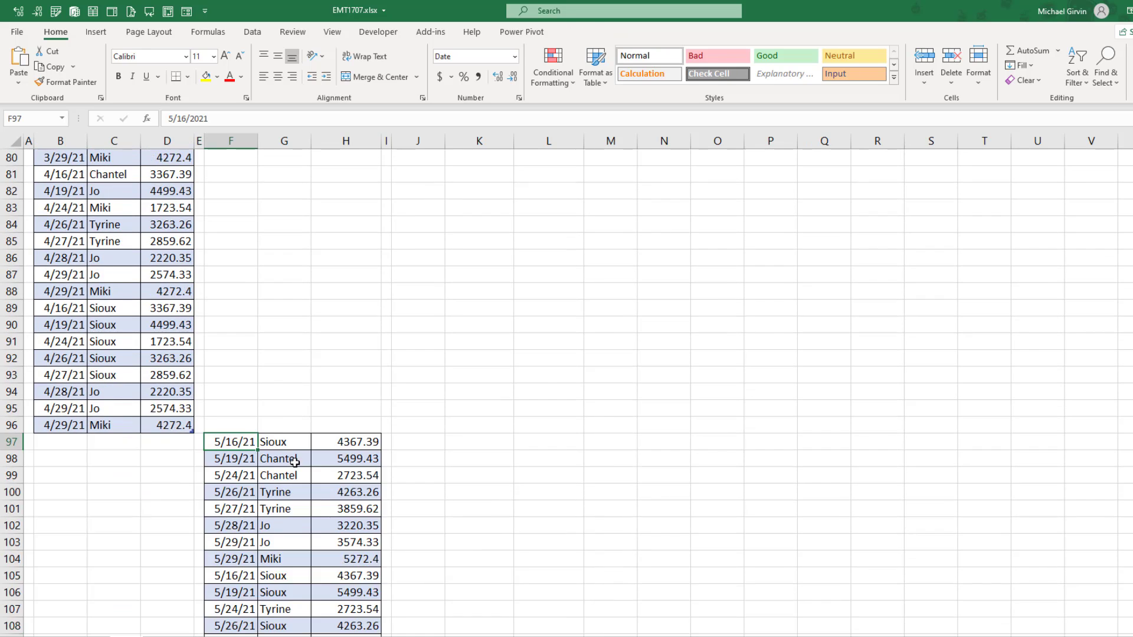
scroll(319, 474, down, 3)
key(ctrl+shift+8)
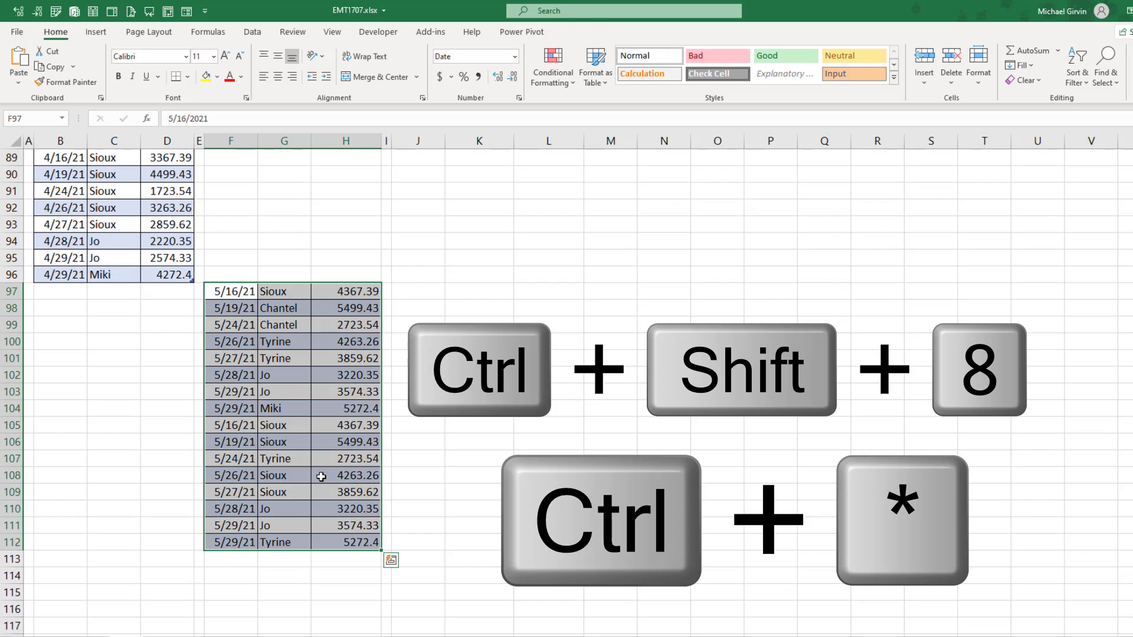
key(ctrl+c)
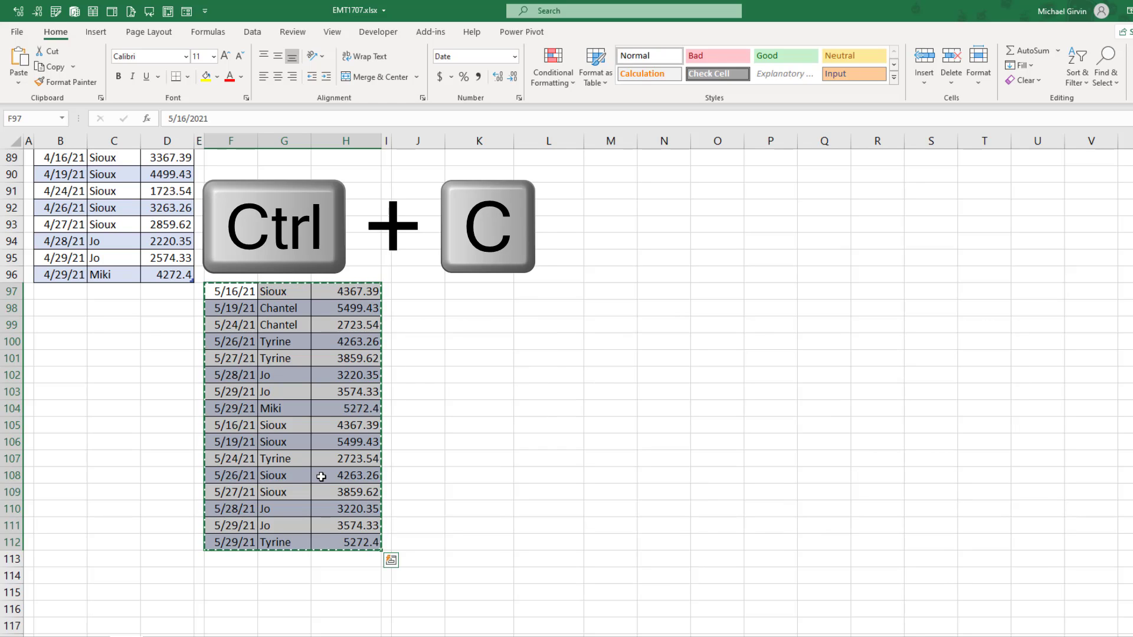
Step: Paste the copied records at B97 directly below the sales table to append them, and return to the report
key(Left)
key(Left)
key(Left)
key(Left)
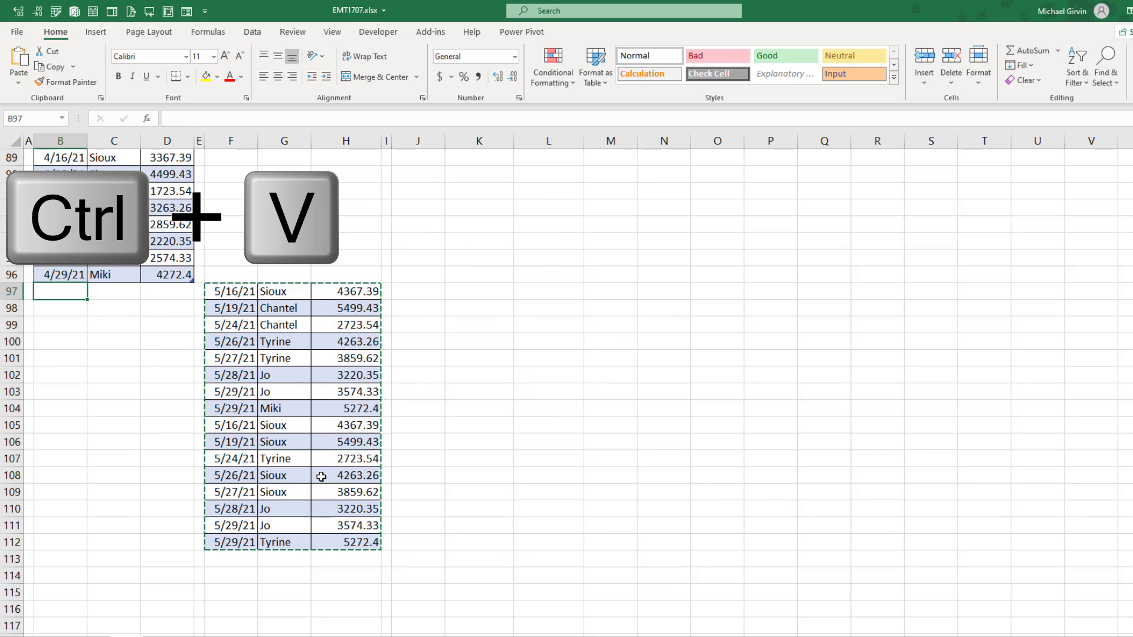
key(ctrl+v)
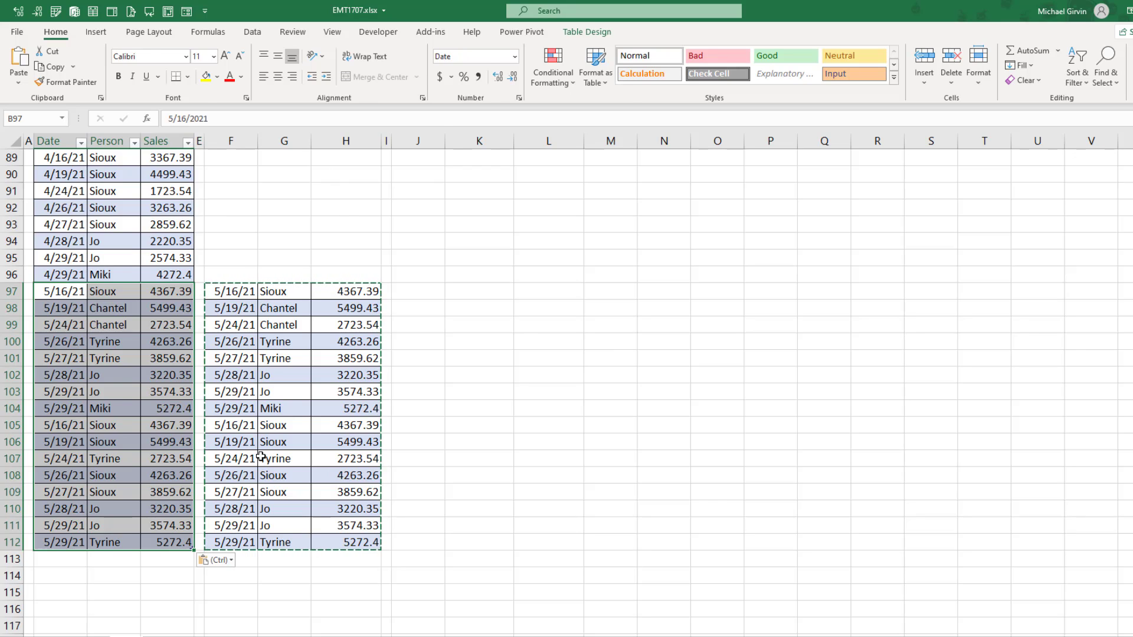
key(ctrl+shift+Home)
scroll(342, 218, down, 3)
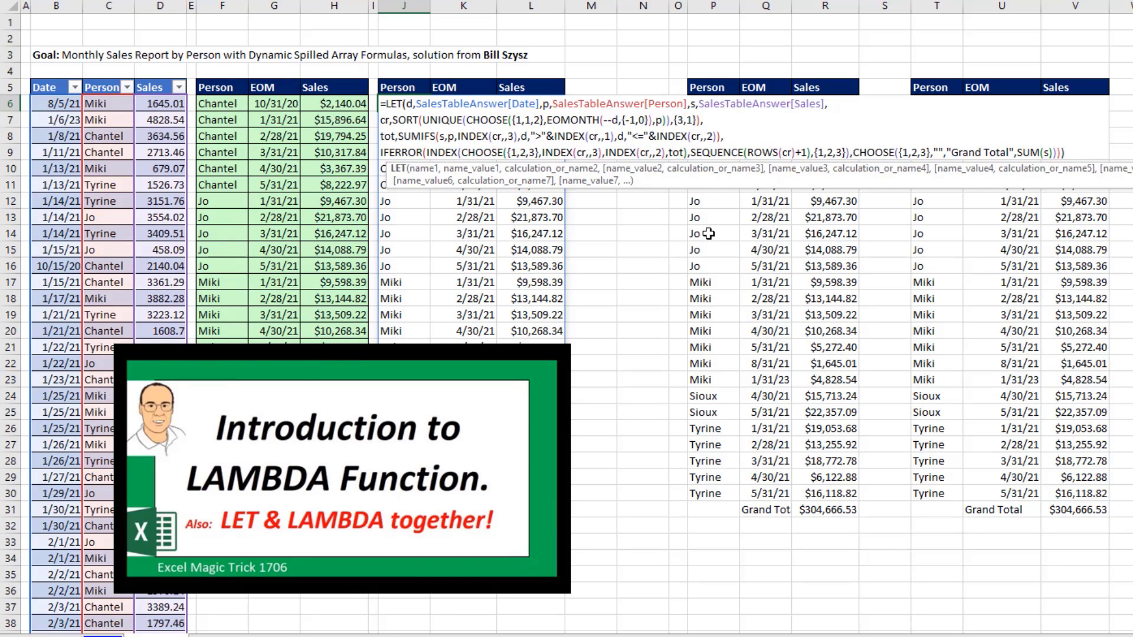
Step: Close the LET formula in J6 of the answer sheet and examine the LAMBDA parameters dd, pp and ss in P6
key(Escape)
double_click(714, 103)
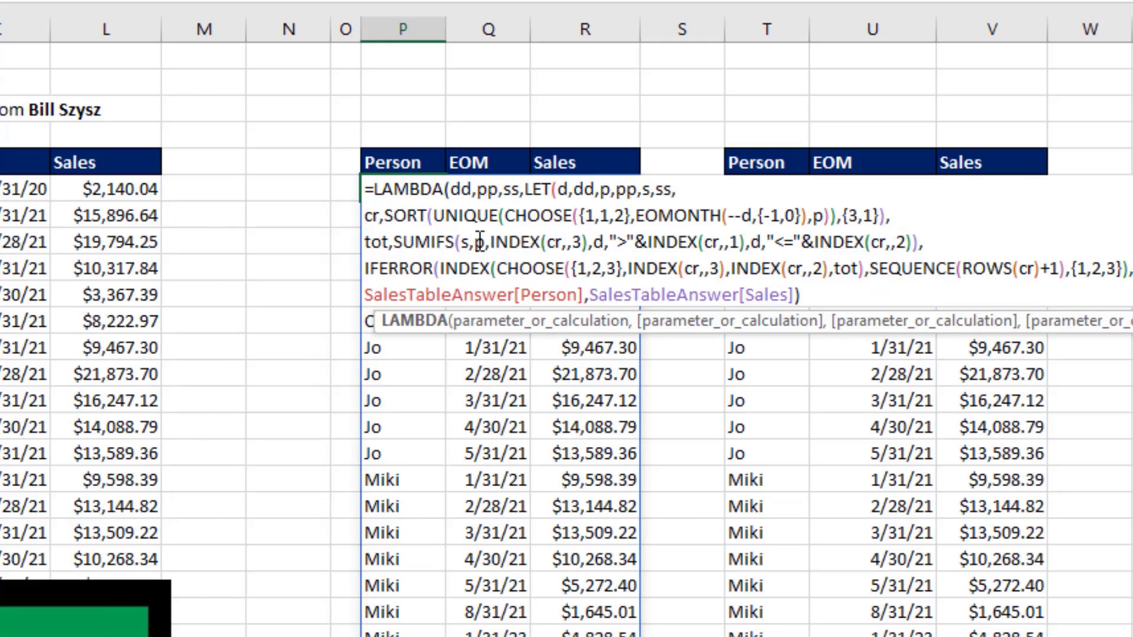
click(458, 190)
click(482, 193)
double_click(484, 191)
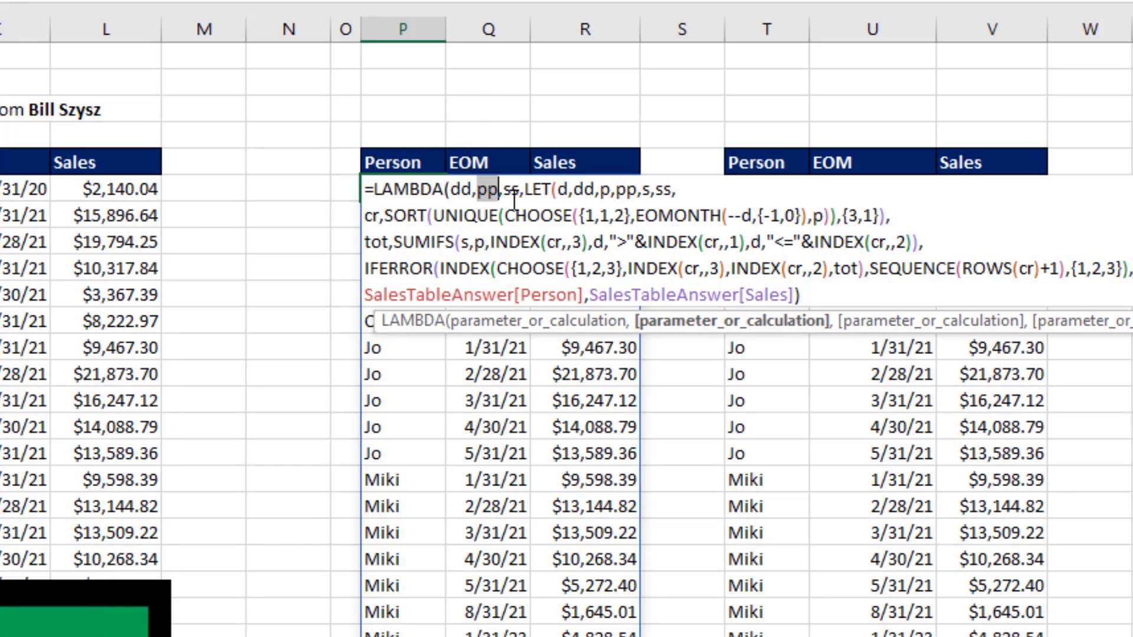
double_click(512, 191)
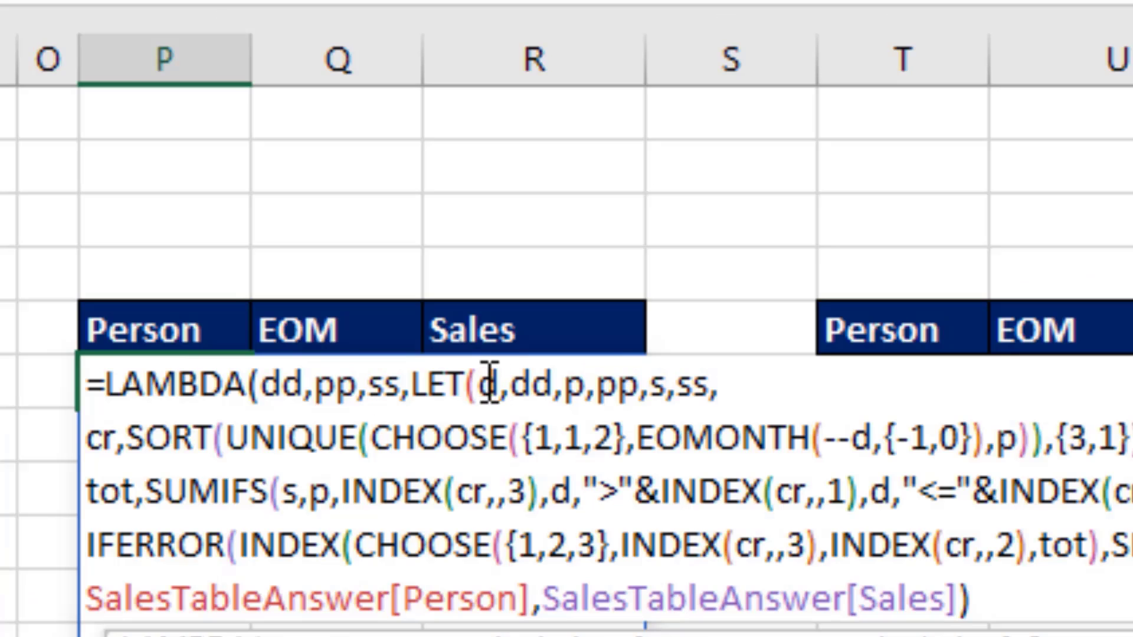
Step: Examine the variable d and its assigned value dd in the LET part of P6's formula, and exit without changes
double_click(374, 125)
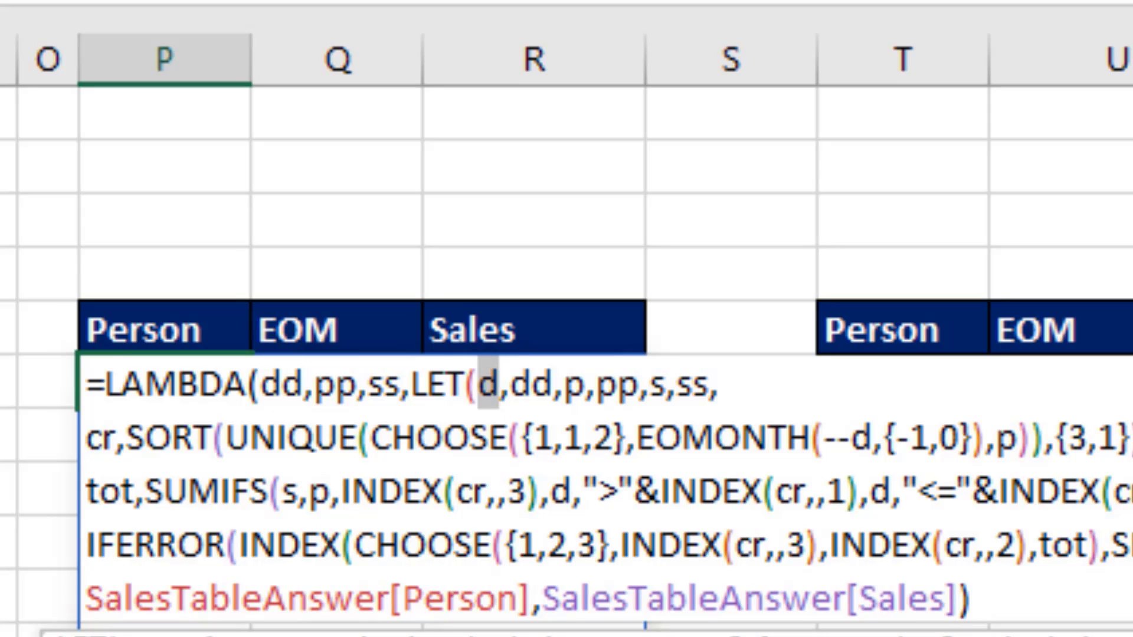
click(537, 389)
double_click(537, 390)
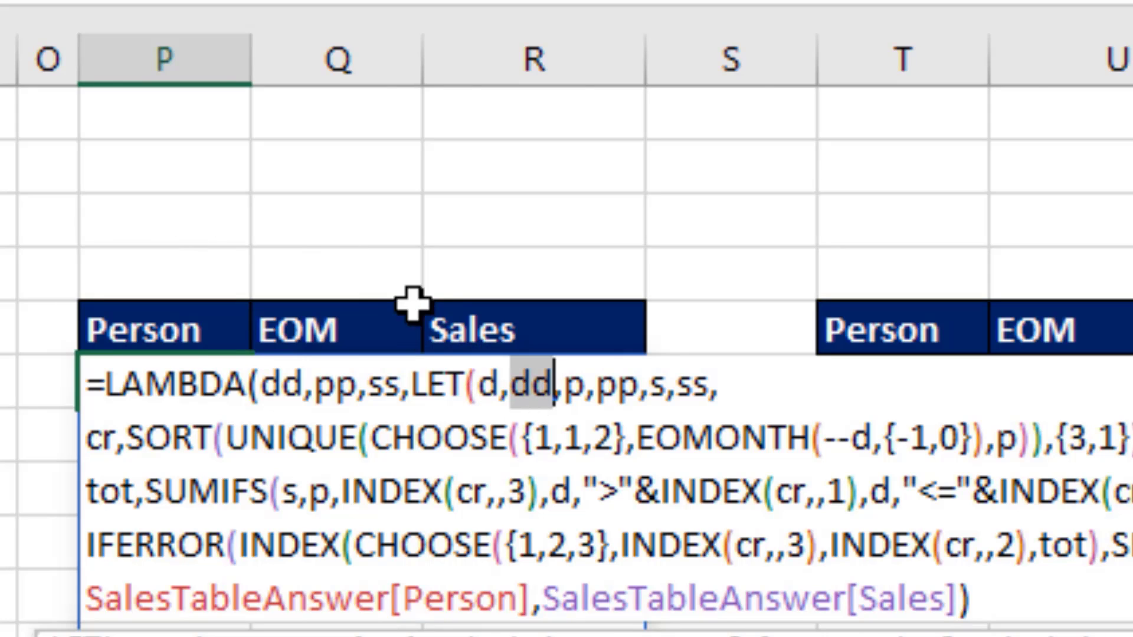
key(Escape)
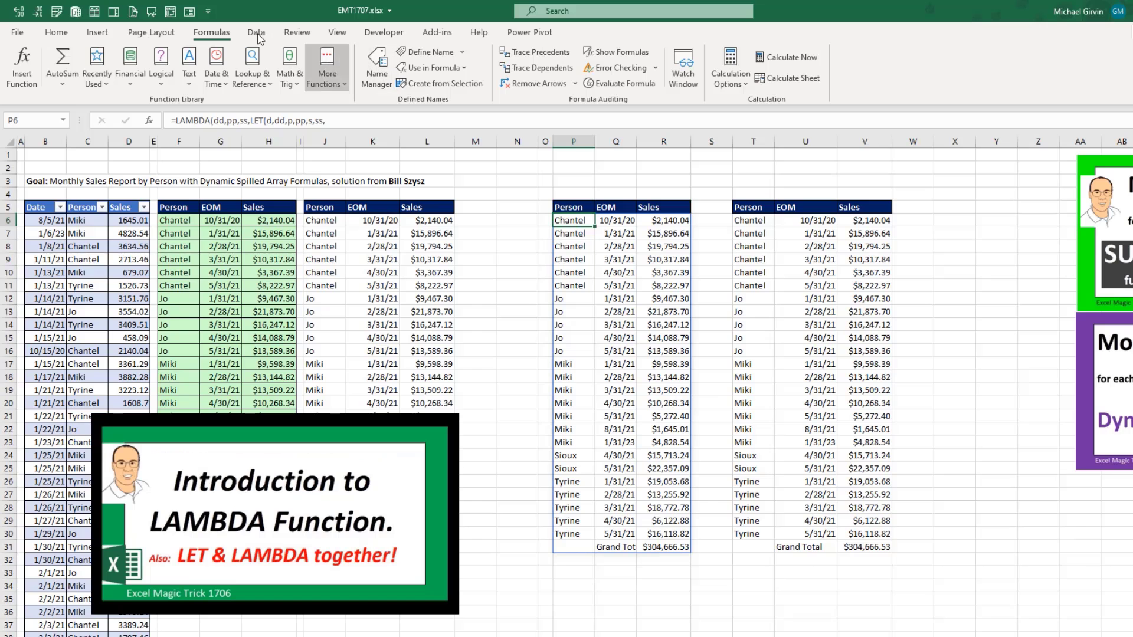
Step: Review the name, comment and LAMBDA definition of the defined name PersonMonthReport in an enlarged Edit Name dialog, and close the Name Manager
click(377, 69)
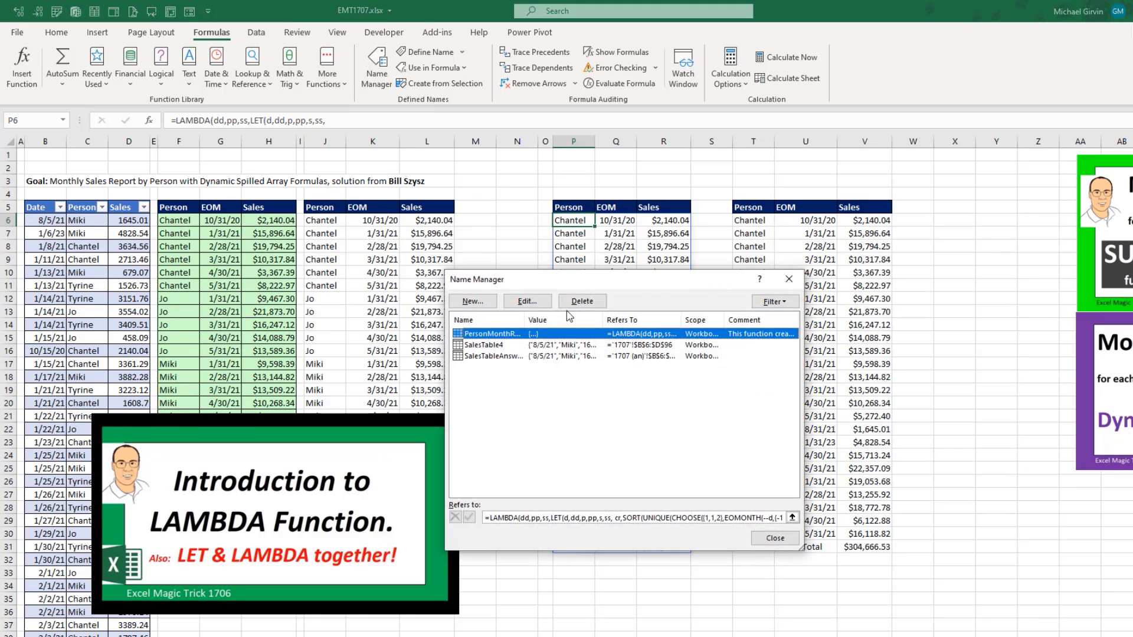
double_click(510, 336)
drag(495, 299, 909, 401)
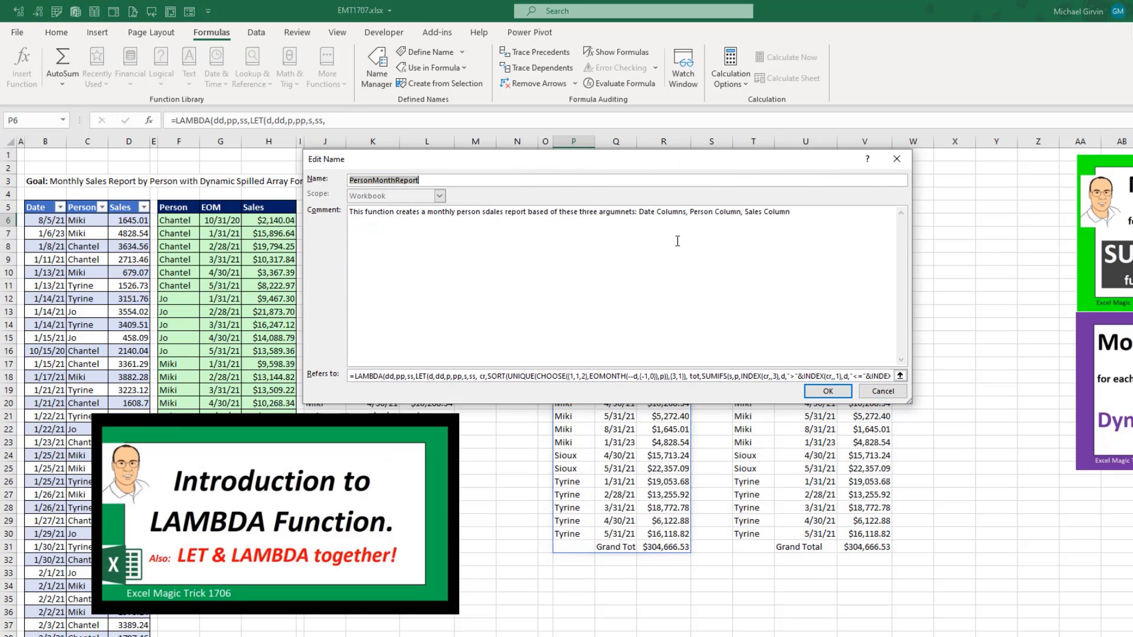
click(826, 394)
key(Escape)
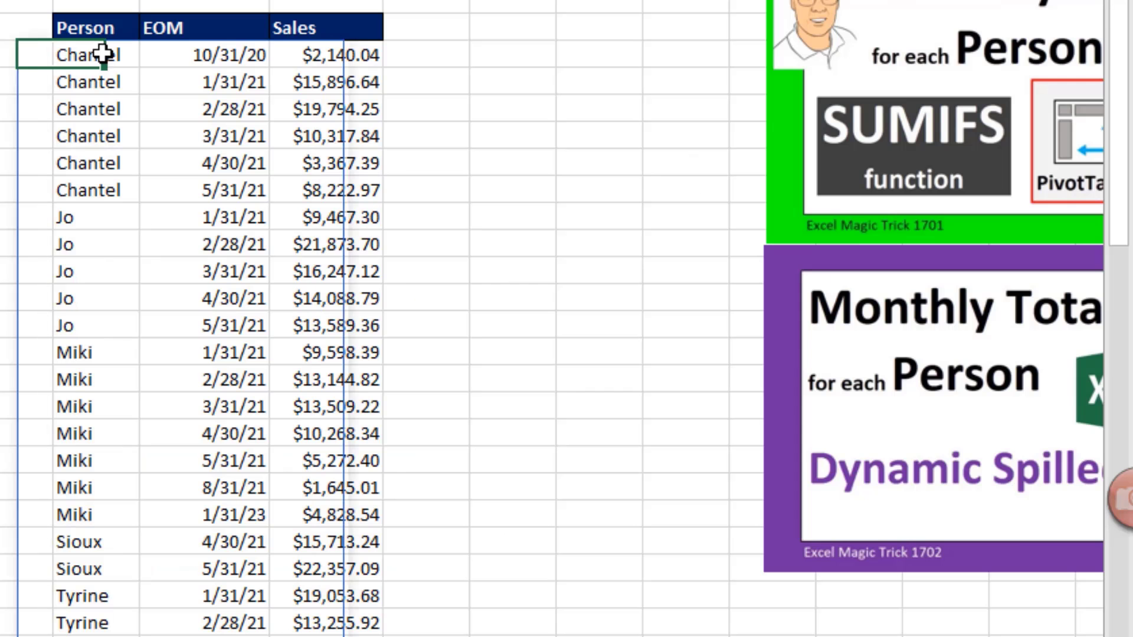
Step: Open the formula in T6 to examine the PersonMonthReport call and its three SalesTableAnswer column arguments
double_click(576, 219)
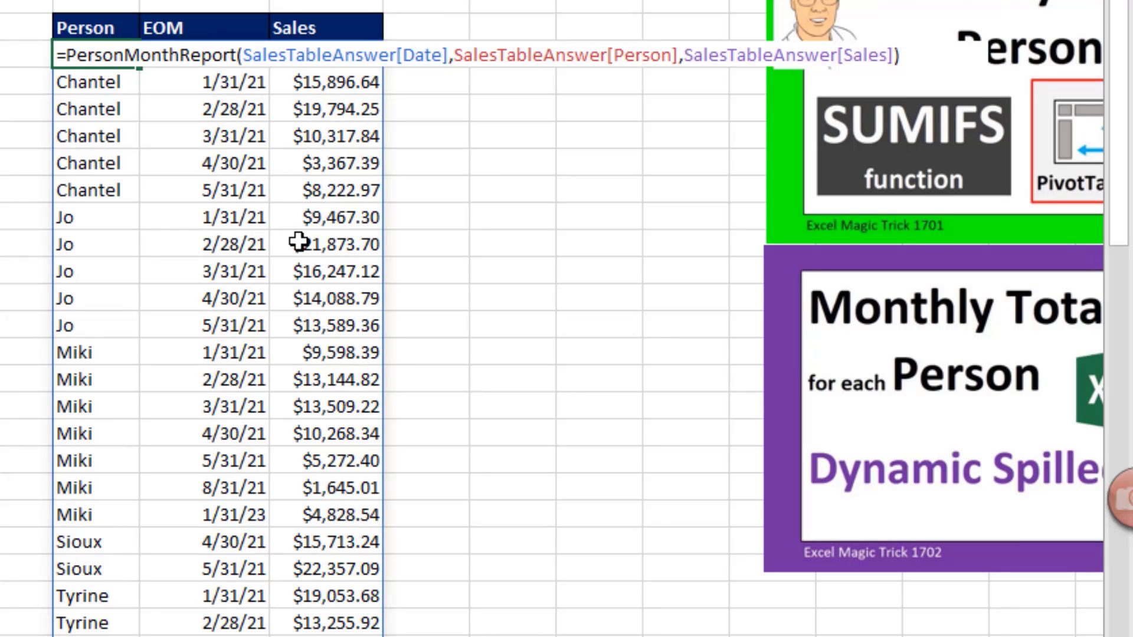